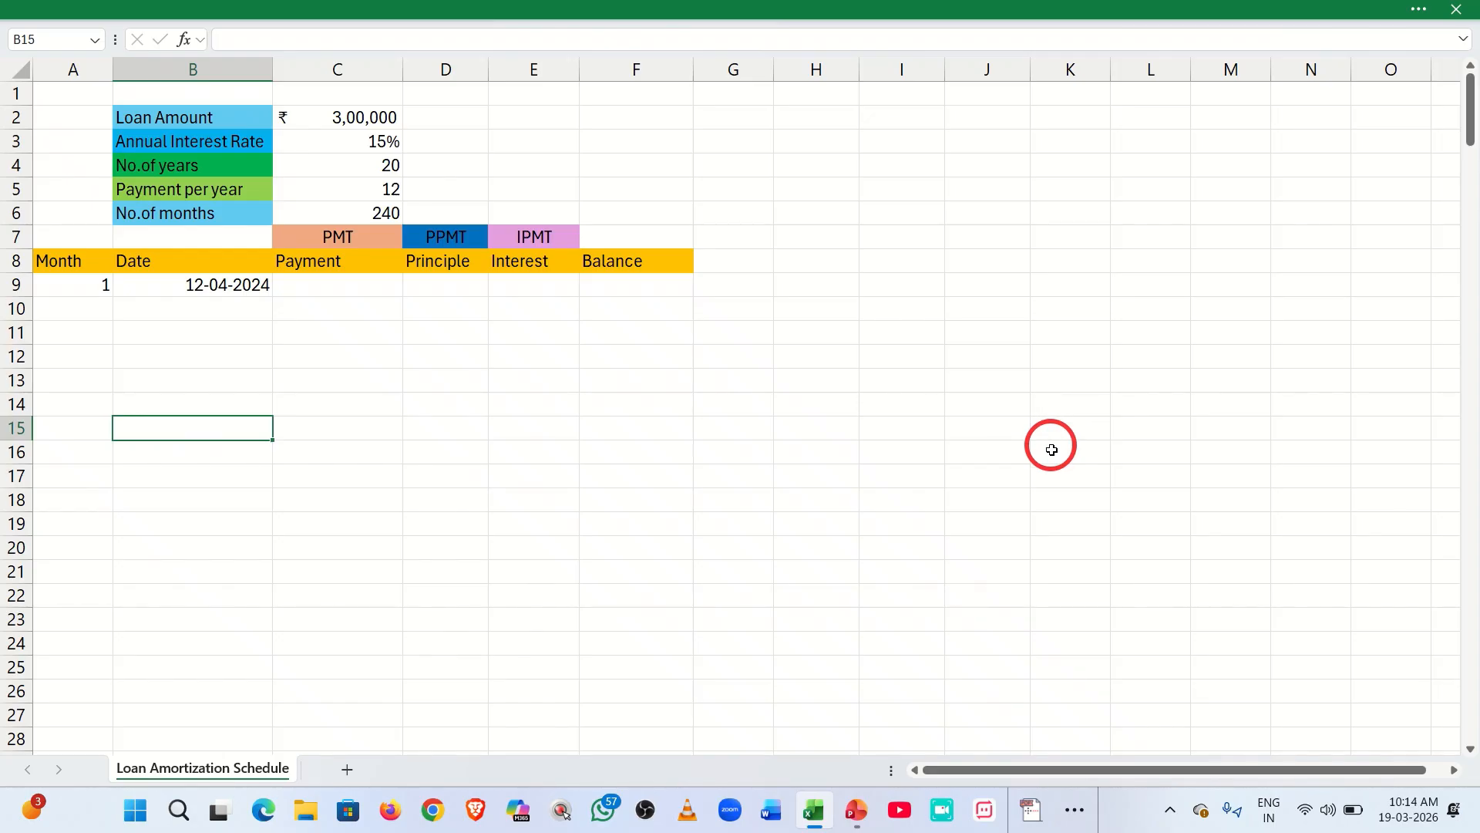
Fill the Month column down from A9 with a linear series in columns, using step value 1 and stop value 240.
left_click(66, 287)
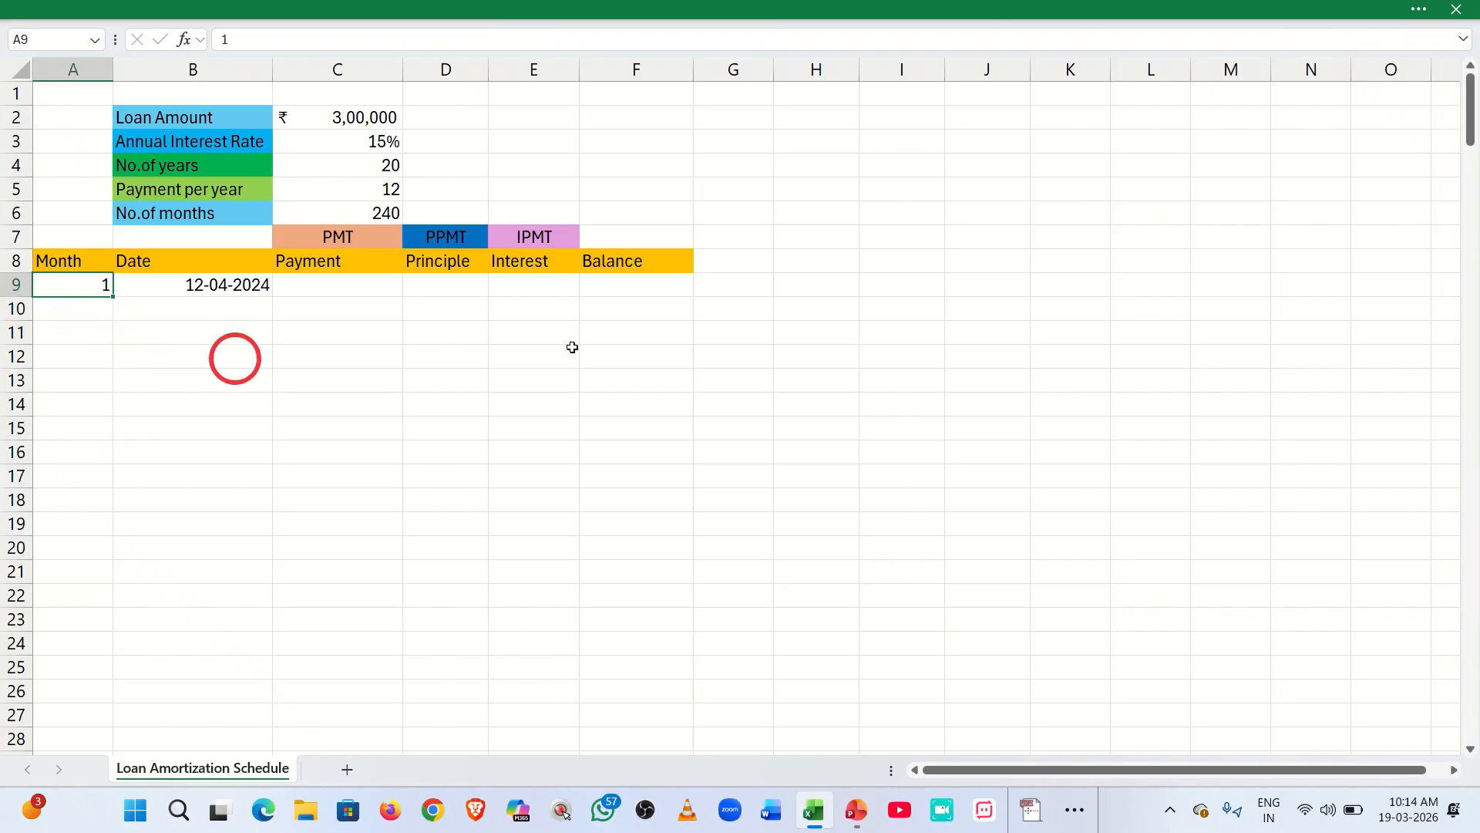
mouse_move(936, 7)
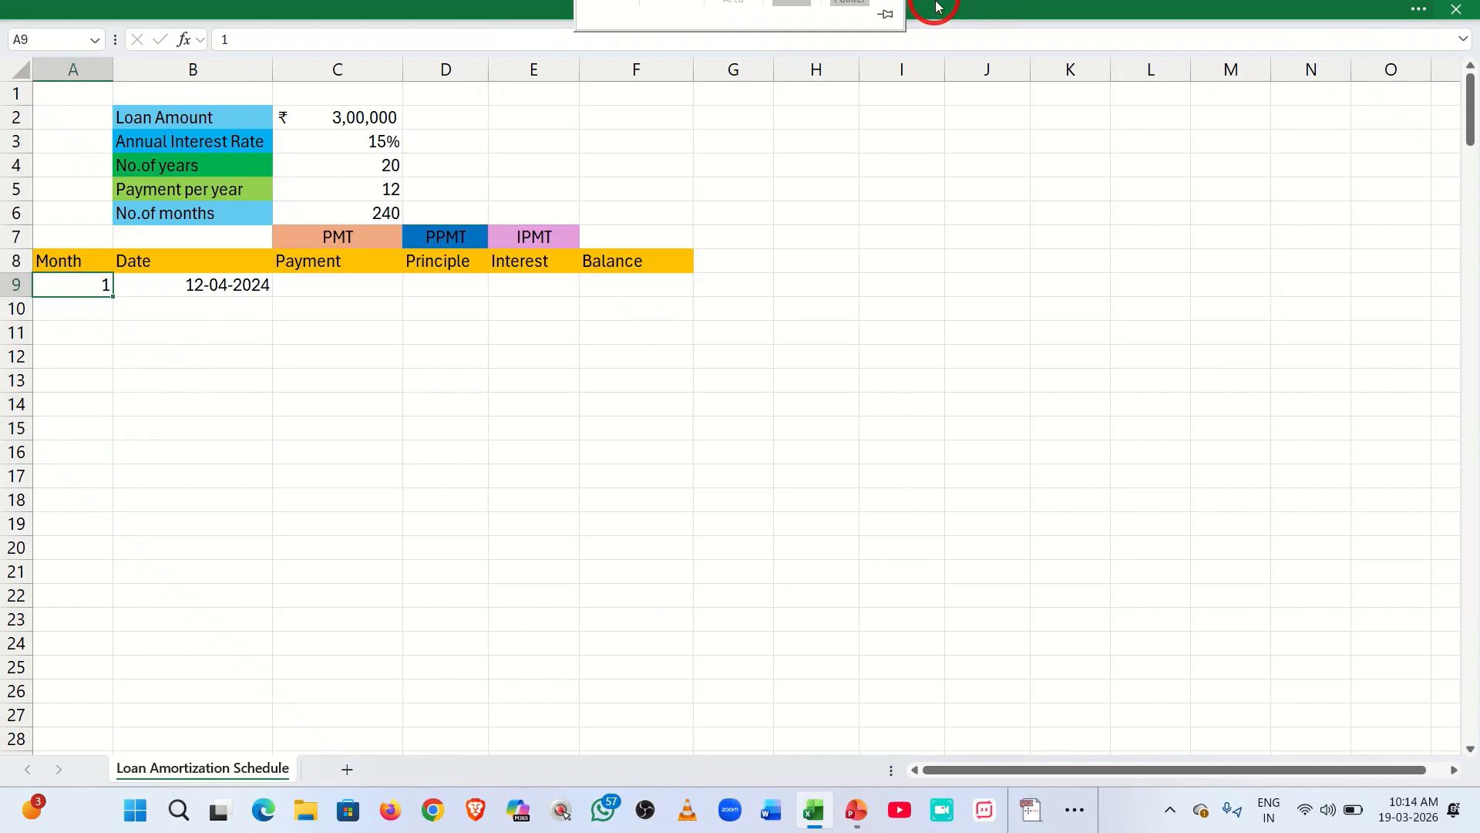
left_click(976, 15)
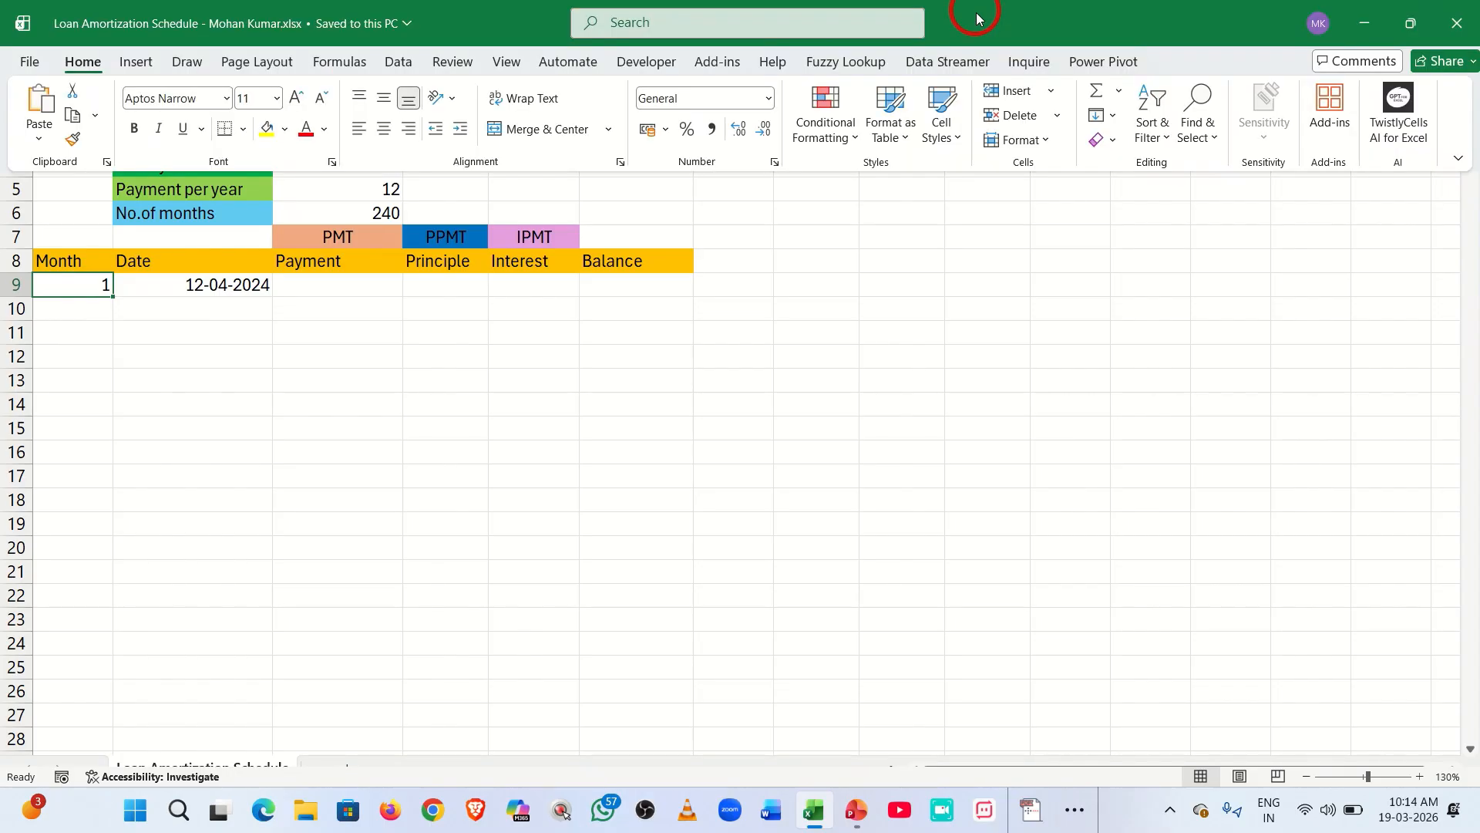
left_click(1094, 146)
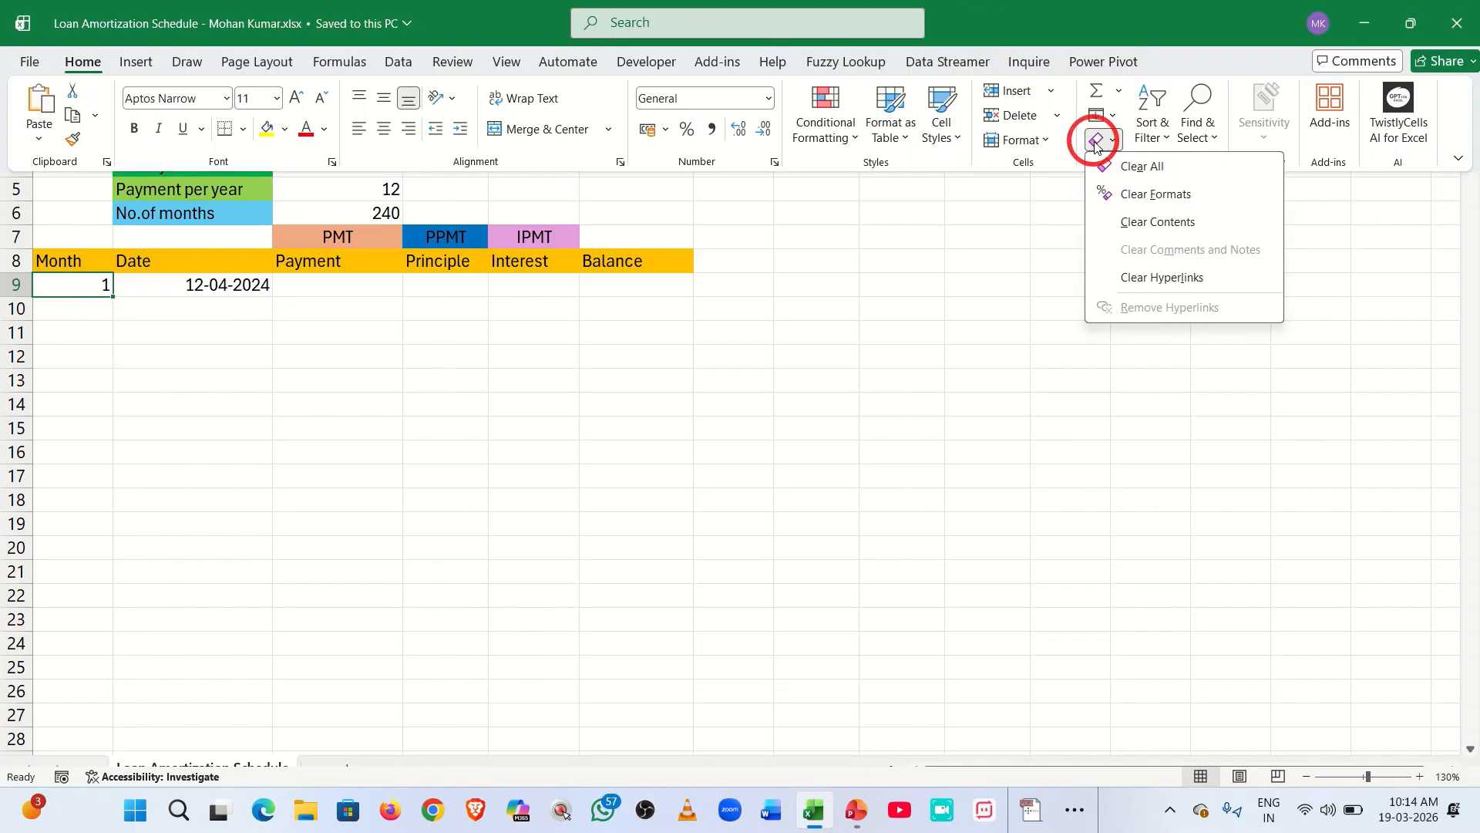
left_click(1102, 117)
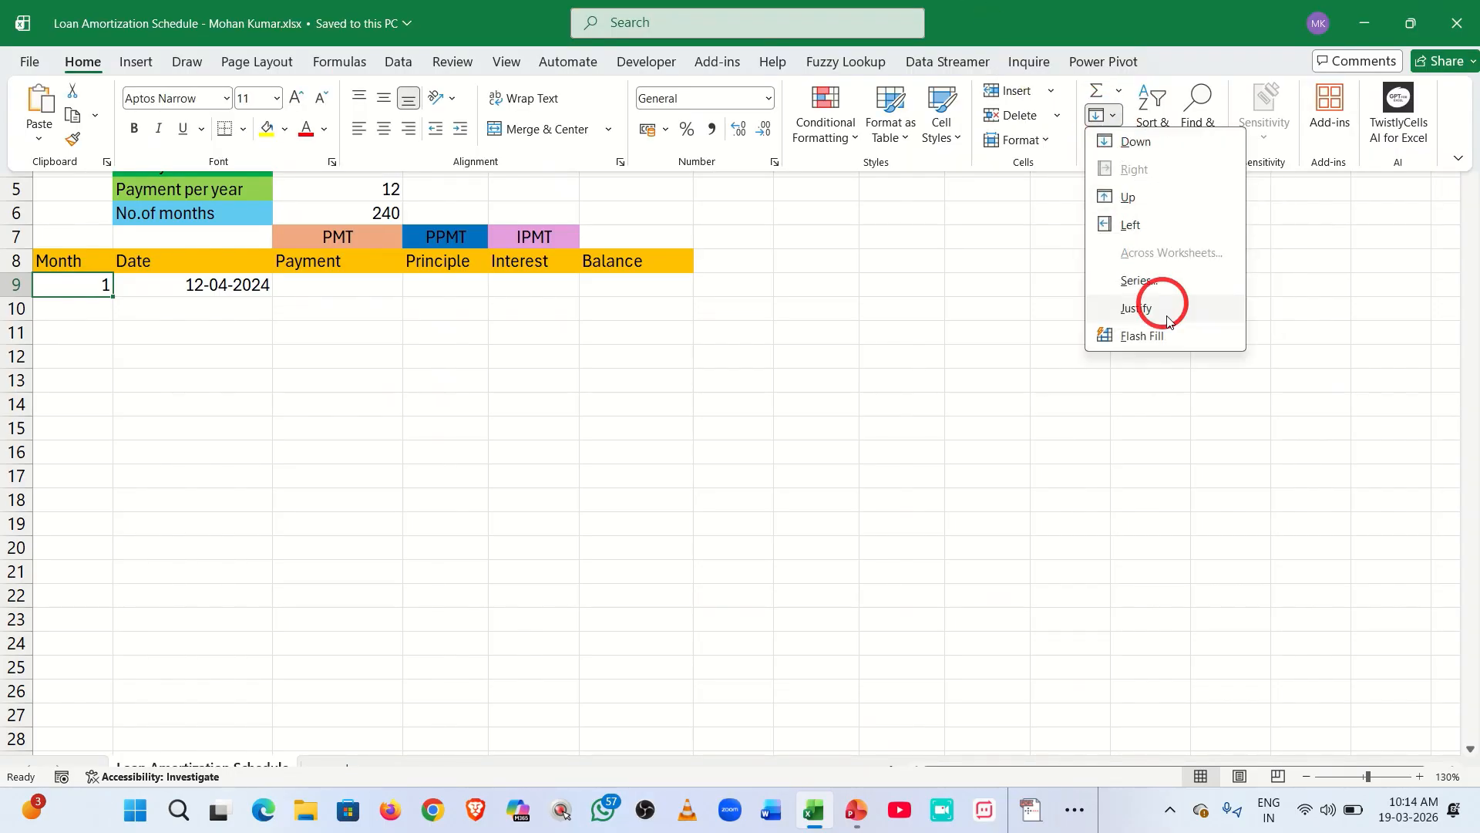
left_click(1140, 281)
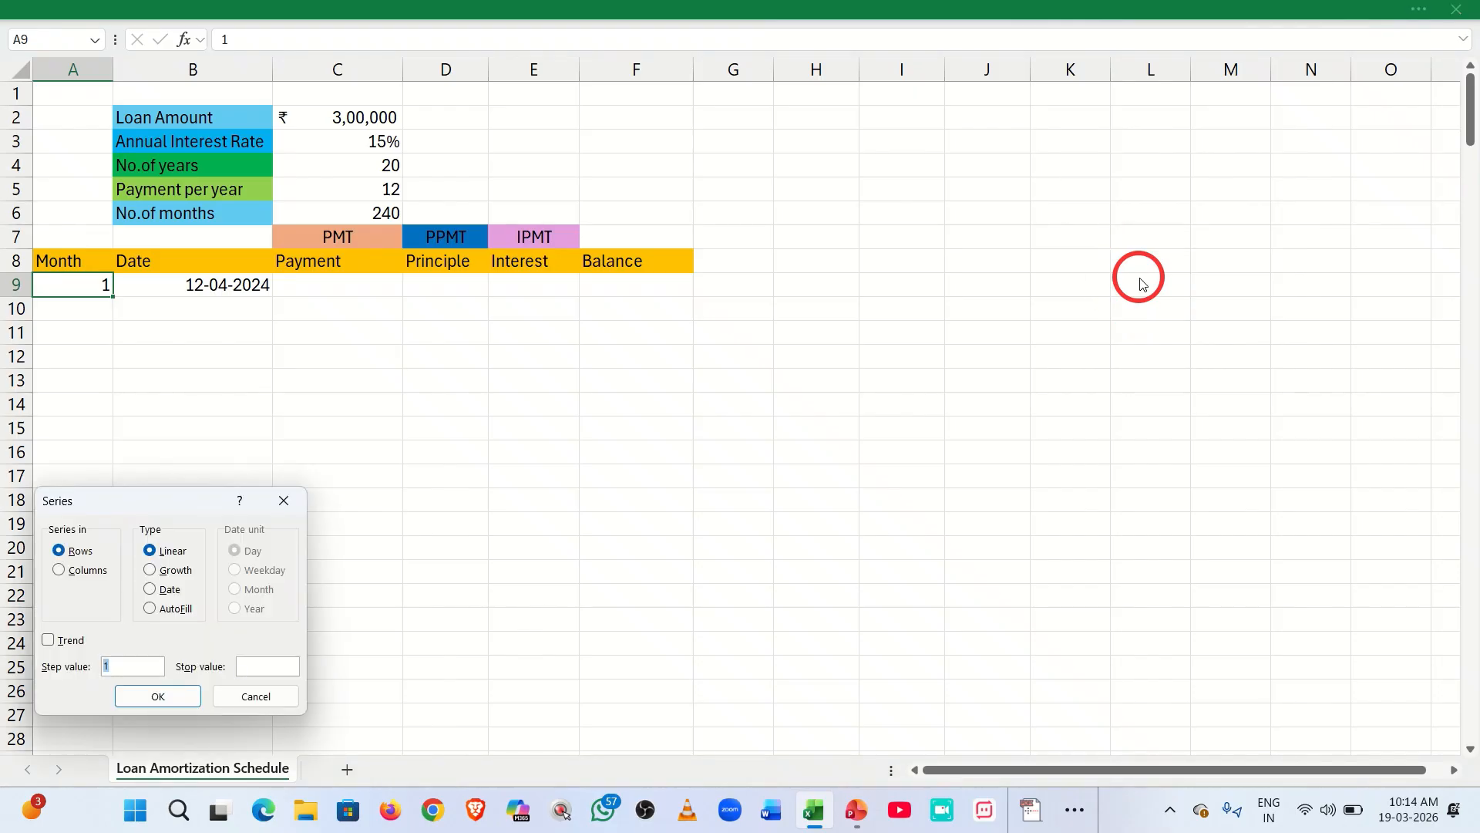
left_click_drag(100, 513, 711, 110)
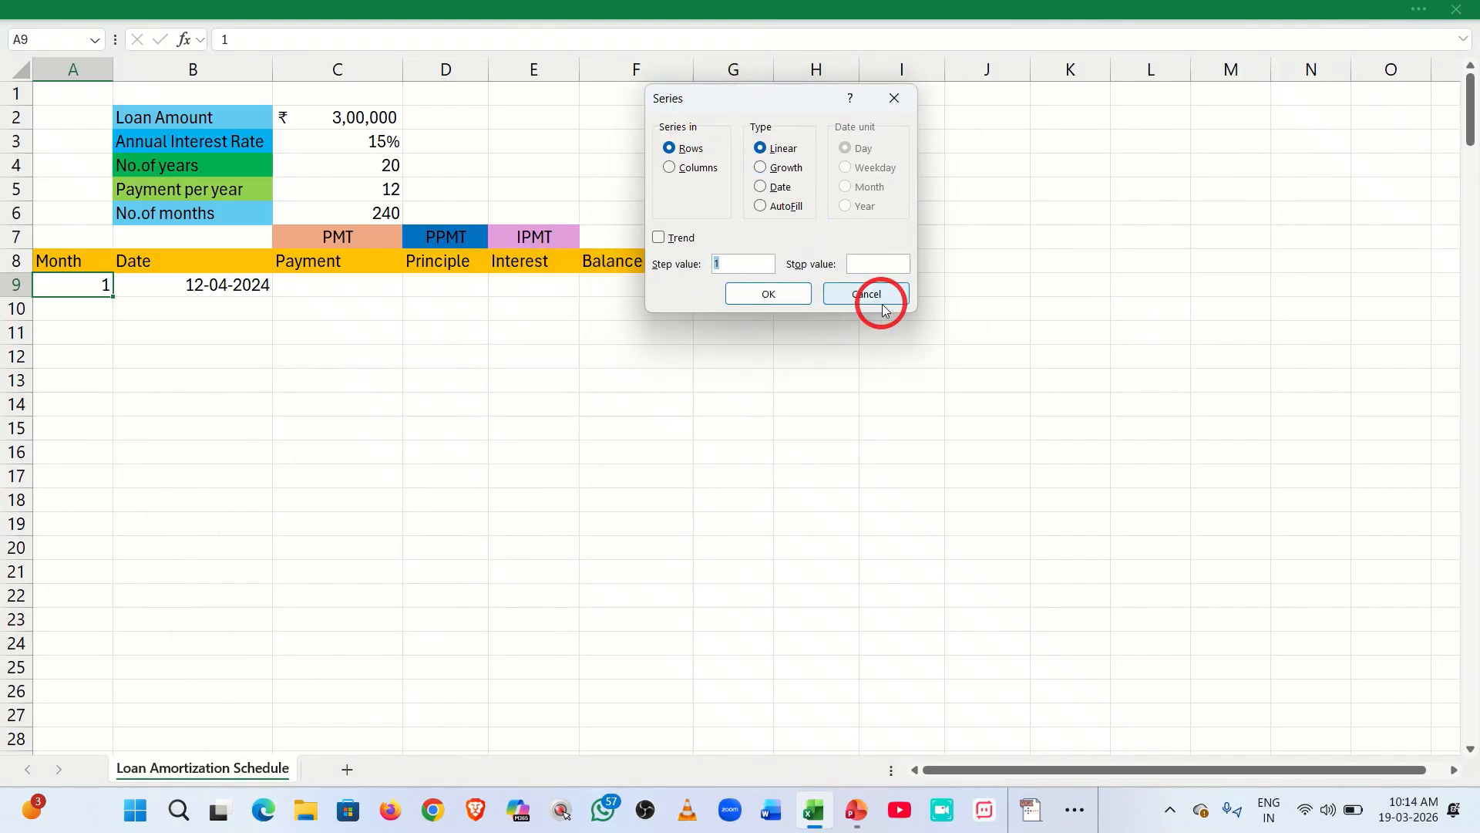
left_click(711, 171)
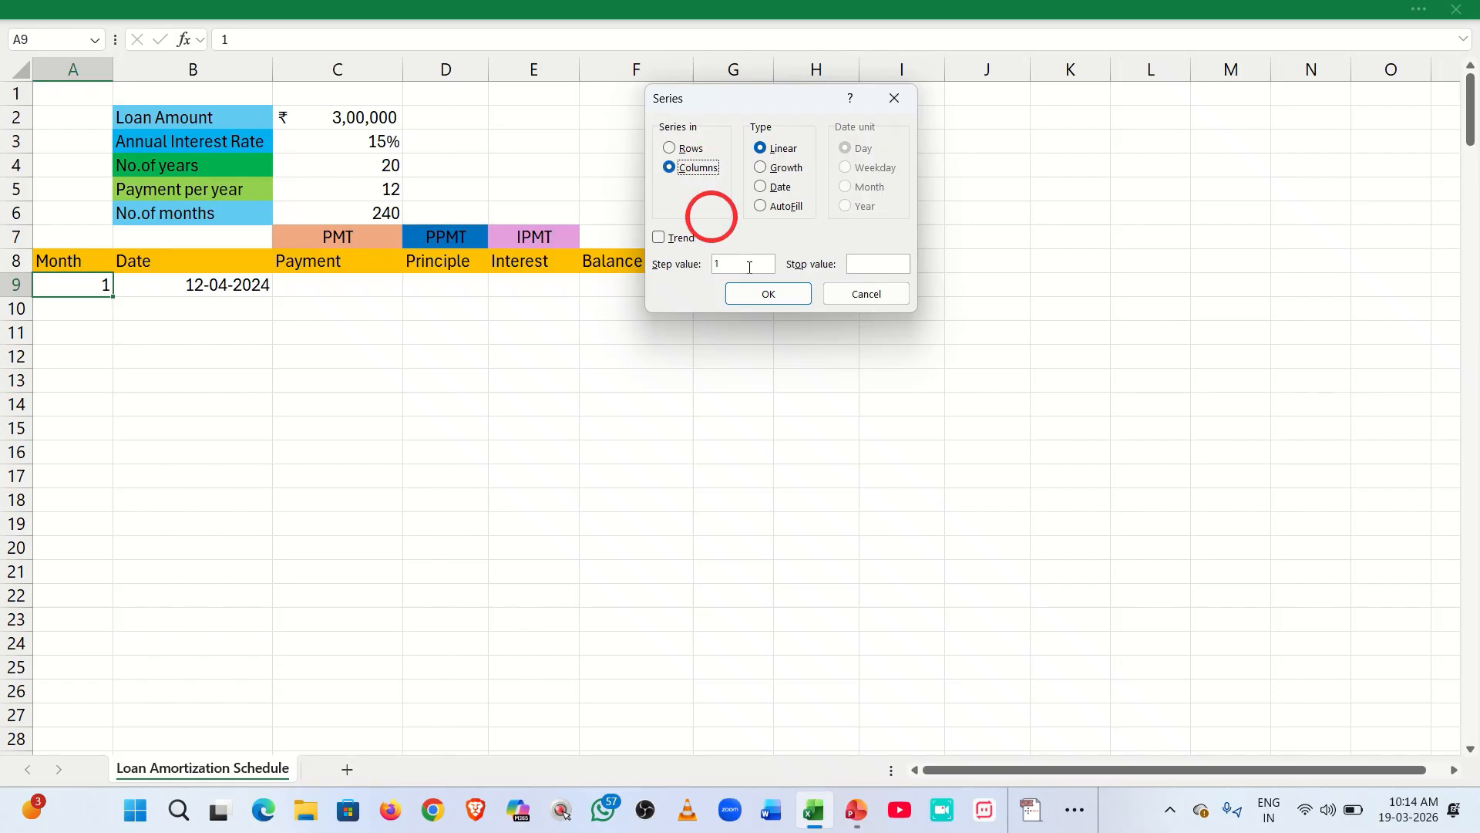
left_click(854, 266)
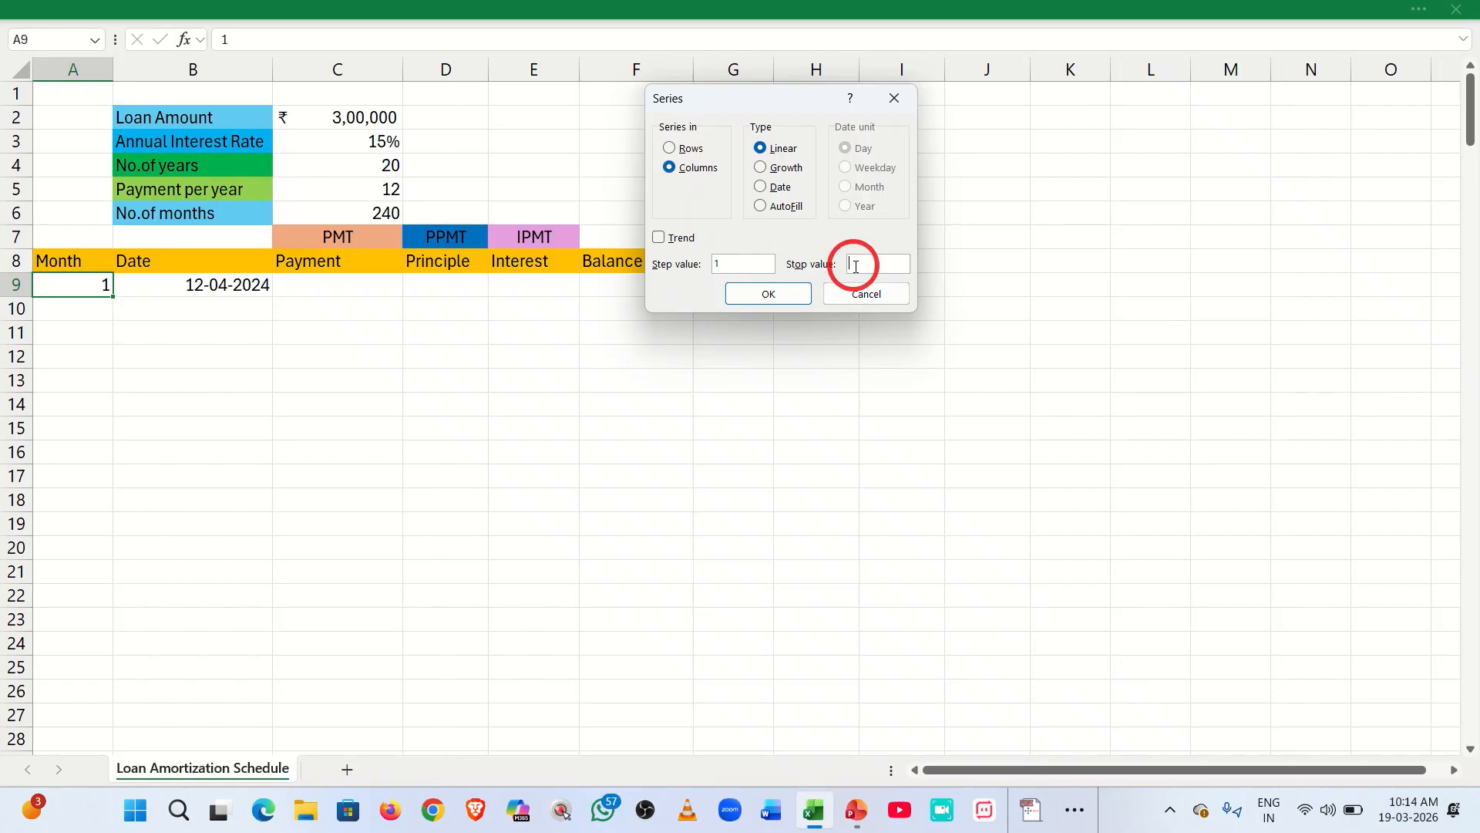
type("240")
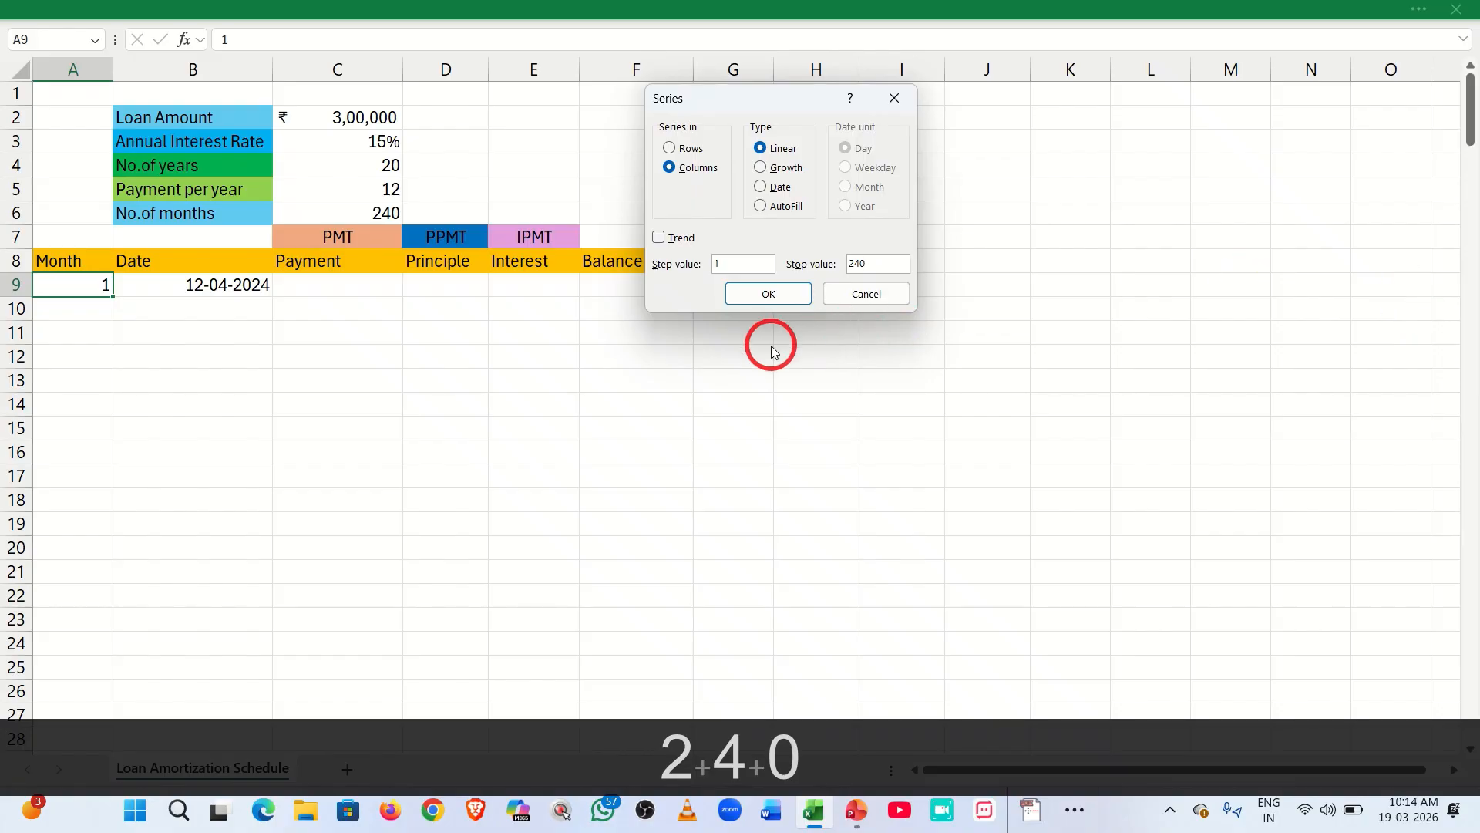
left_click(750, 294)
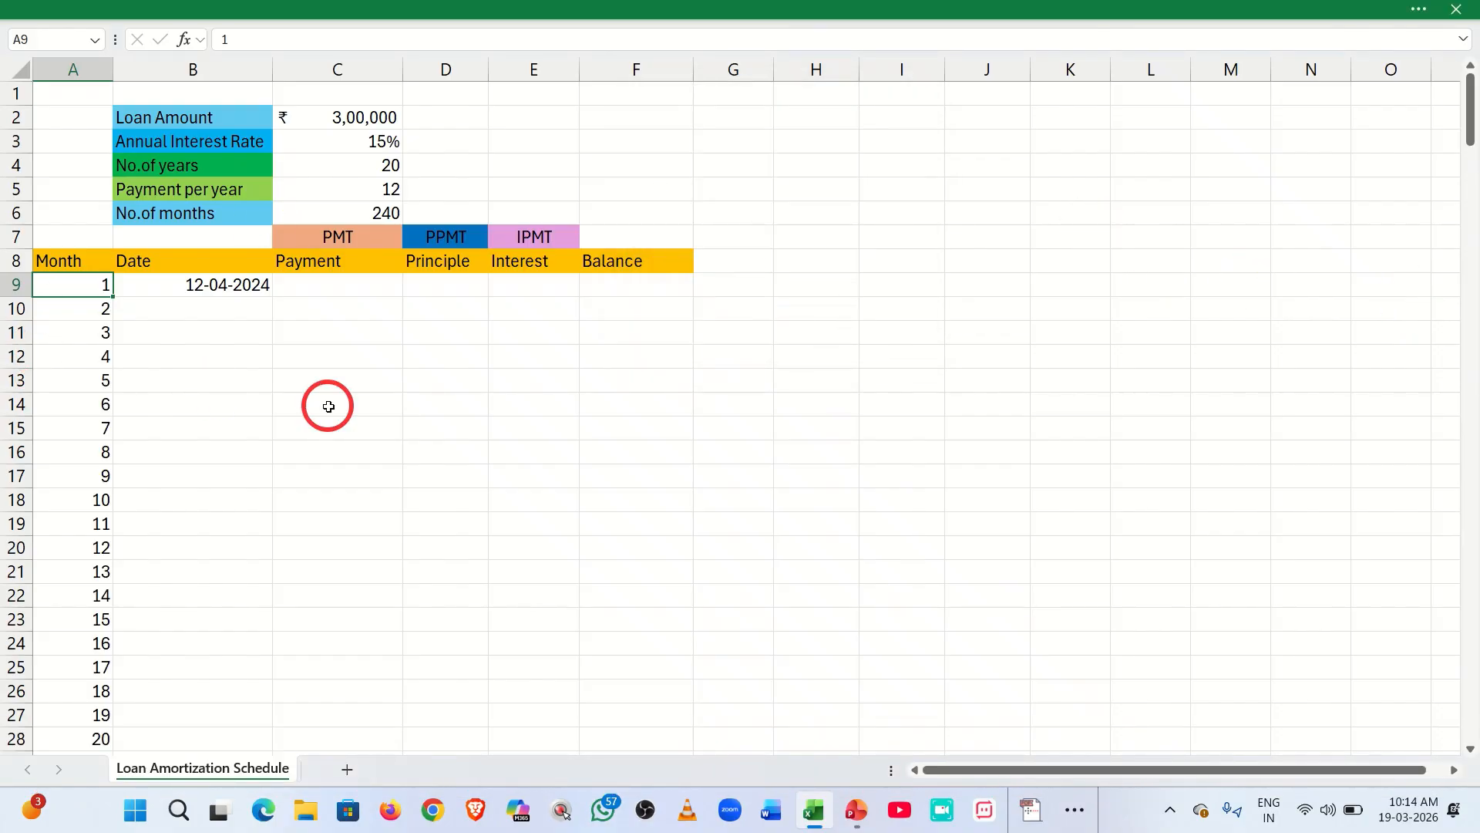
key("ctrl+Down")
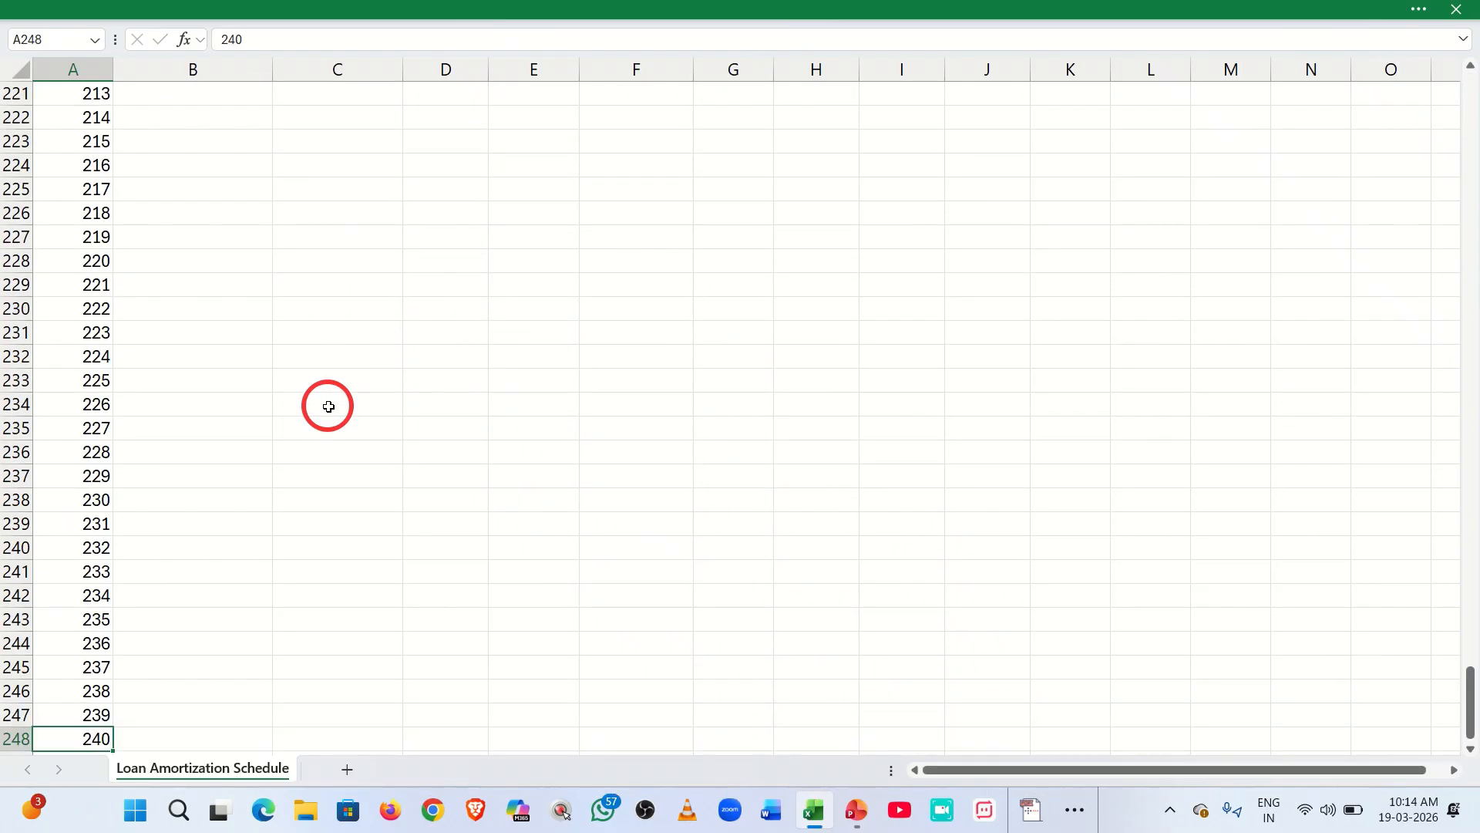
key("ctrl+Up")
scroll(329, 406, "up", 3)
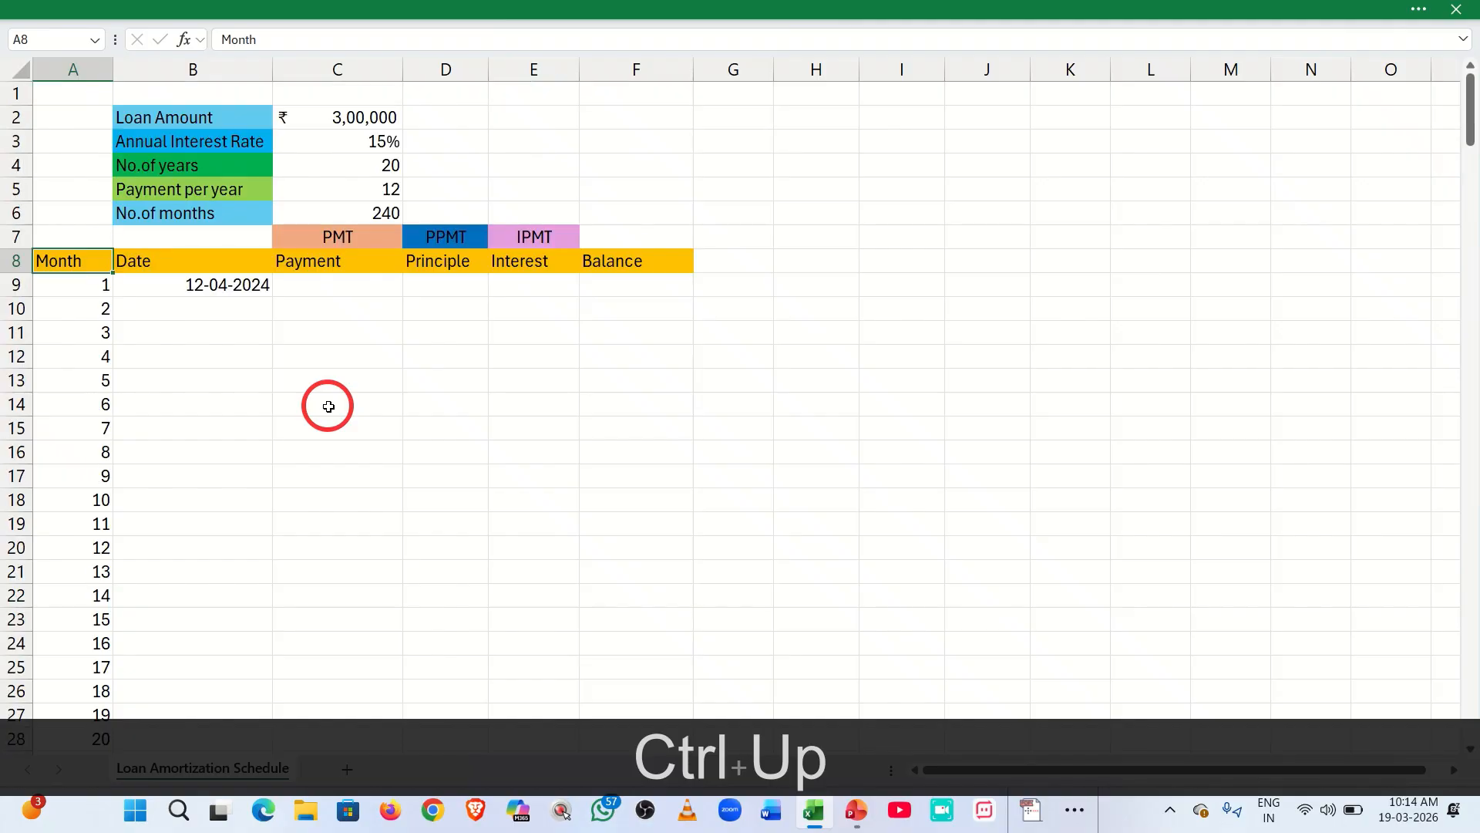
Fill the Date column from B9 down alongside the months as a date series in columns with Month as the date unit.
left_click(213, 282)
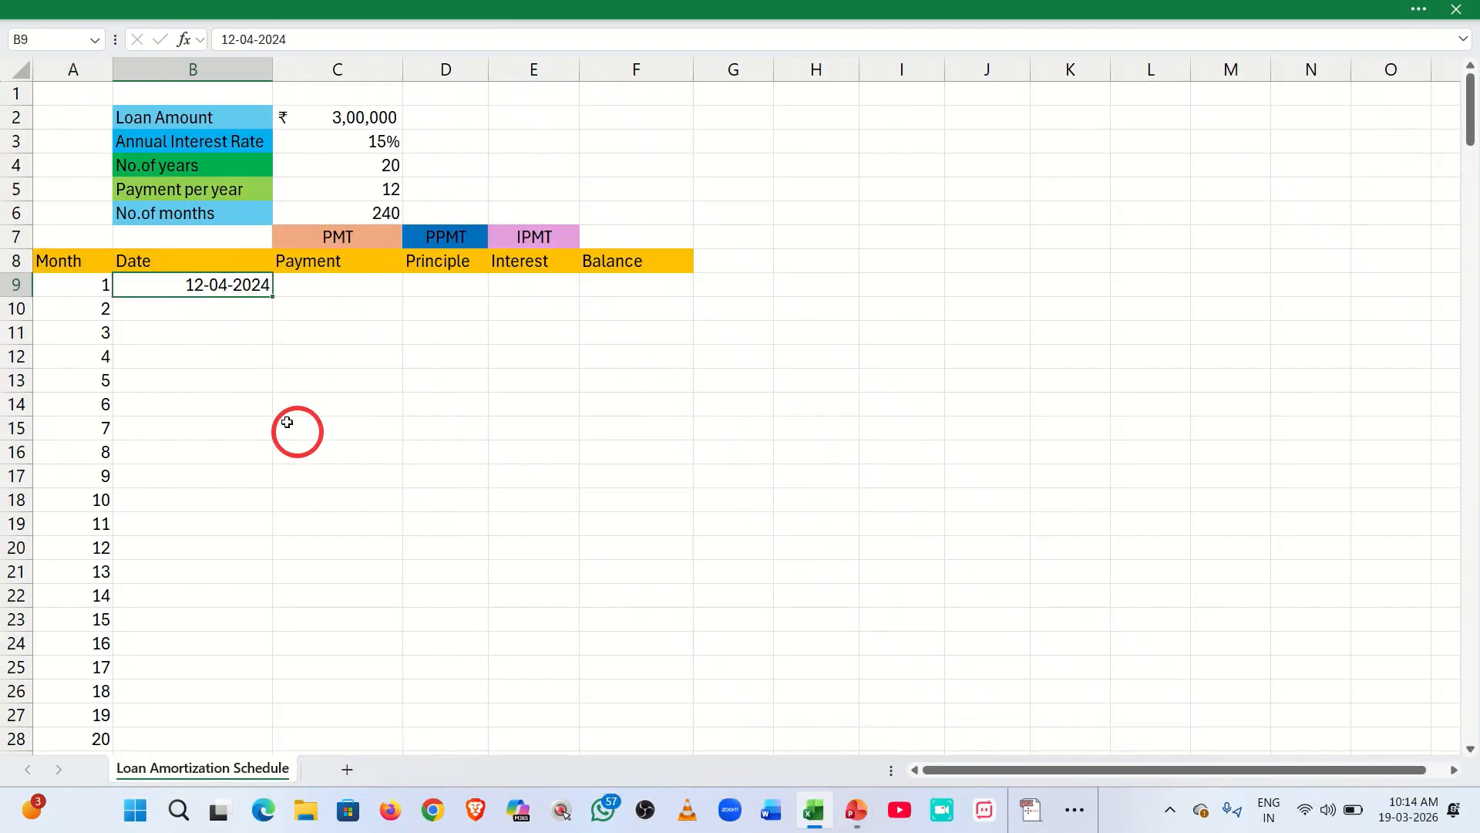
double_click(271, 299)
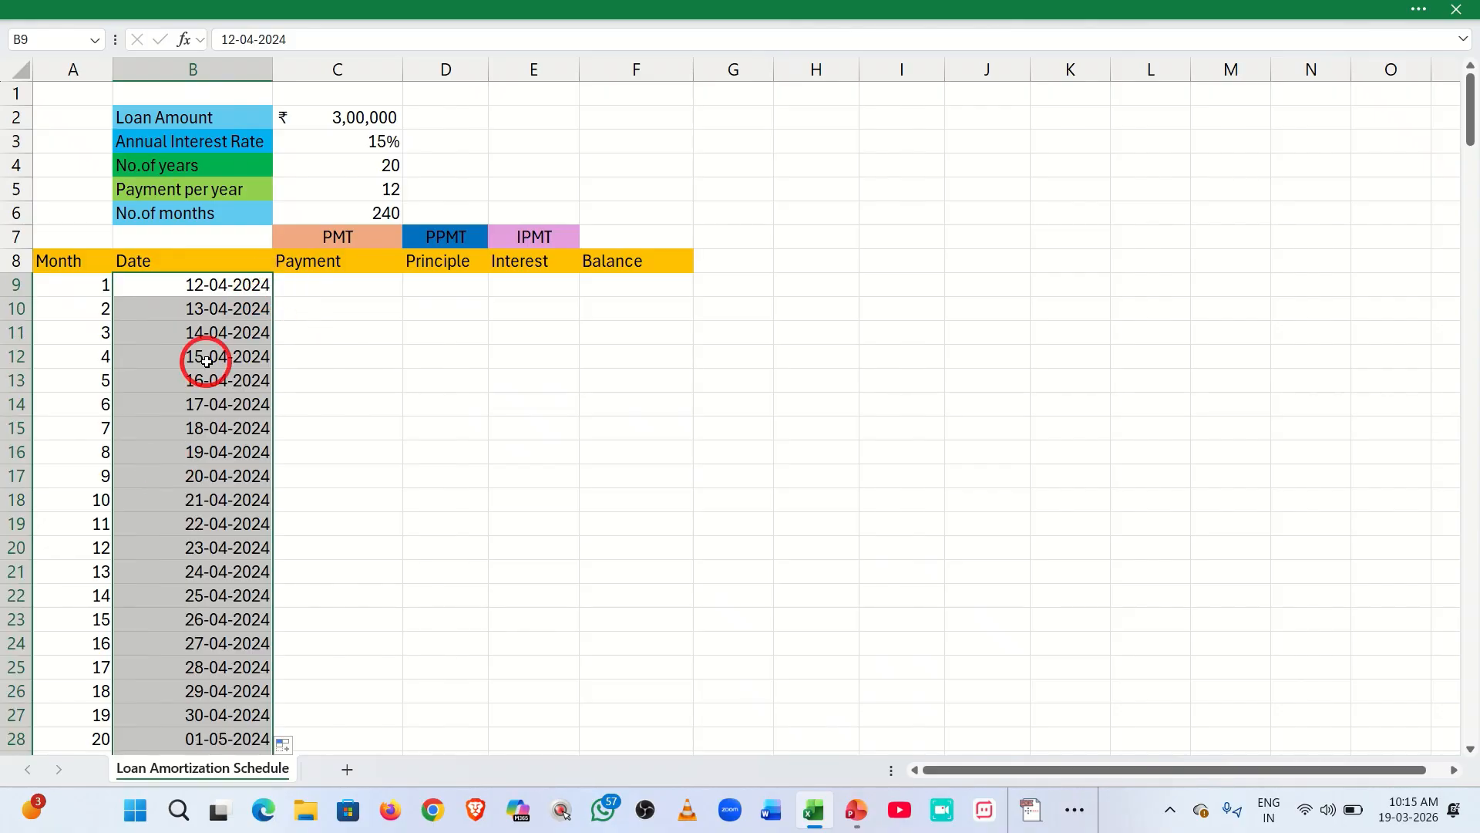
left_click(1042, 10)
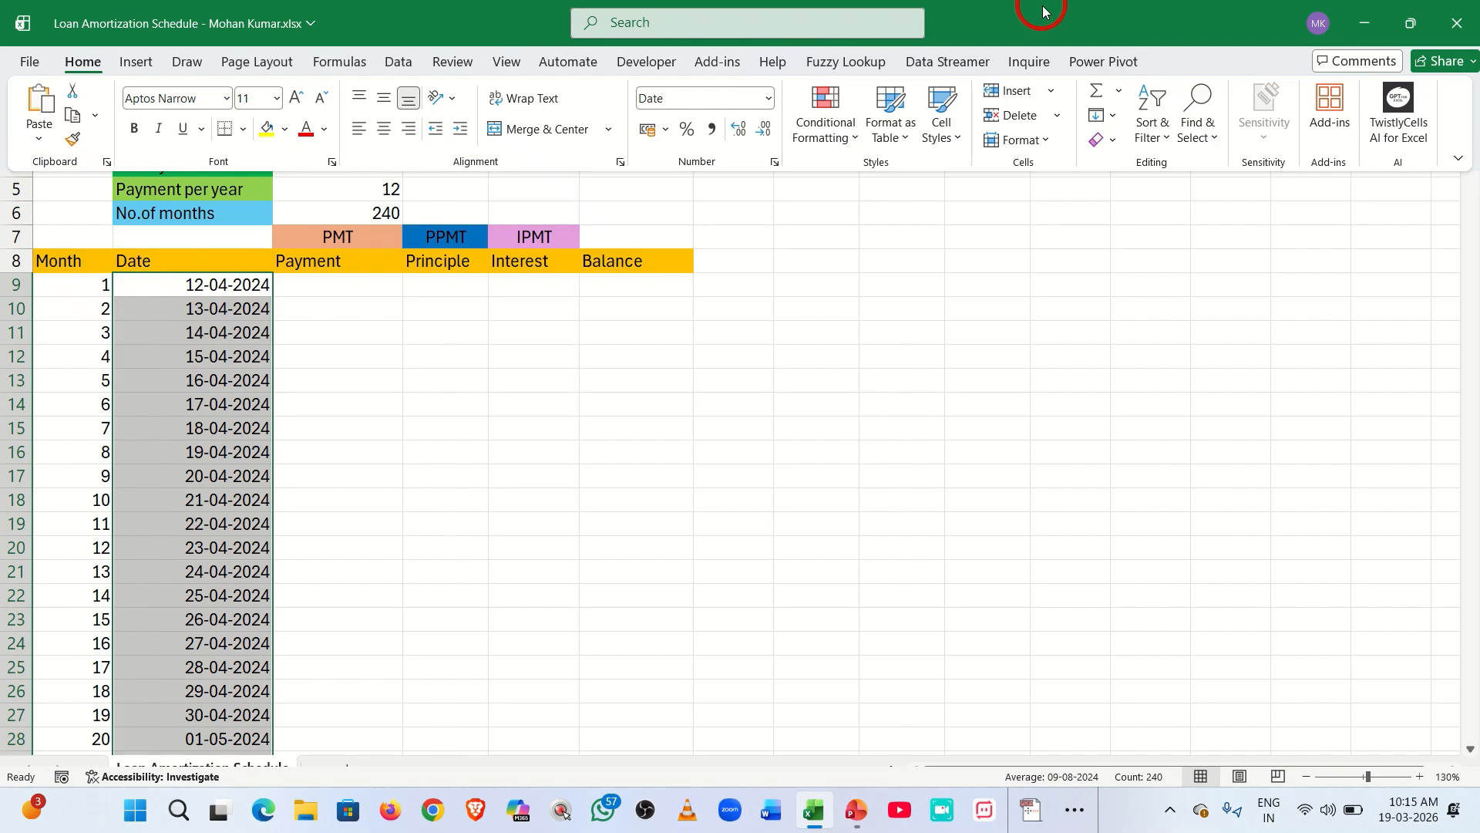
left_click(1110, 123)
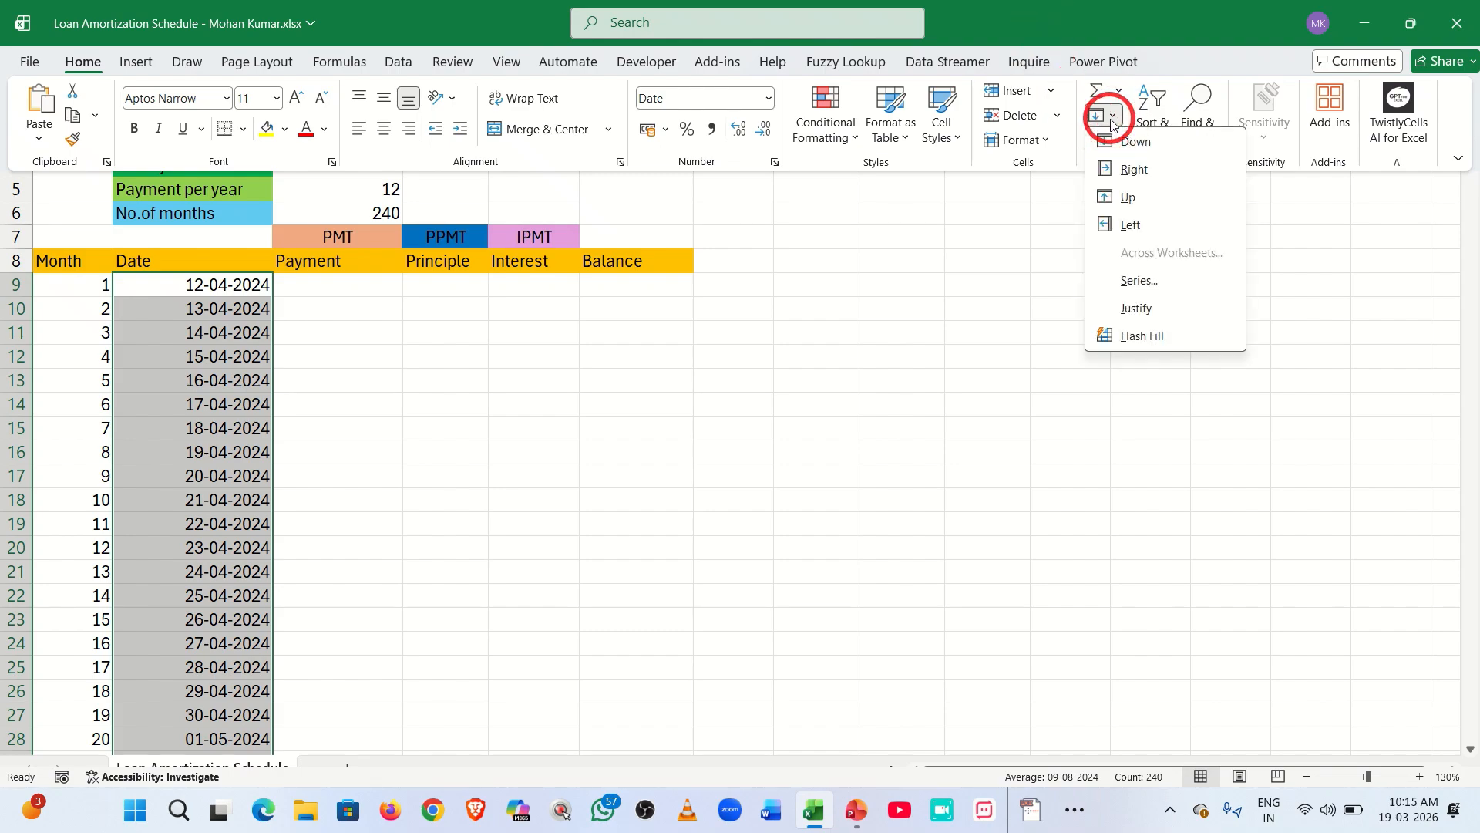
left_click(1139, 280)
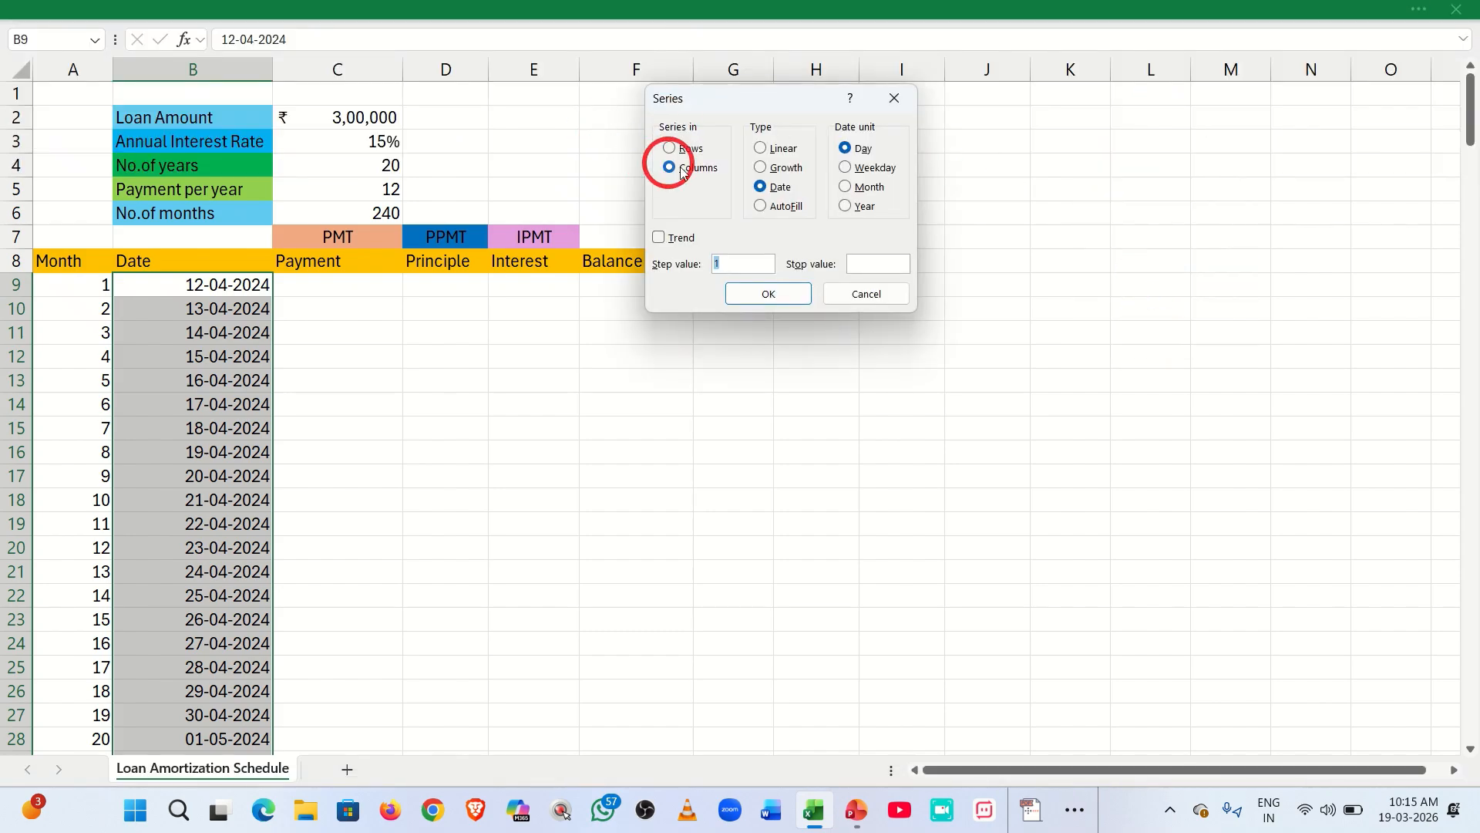
left_click(689, 173)
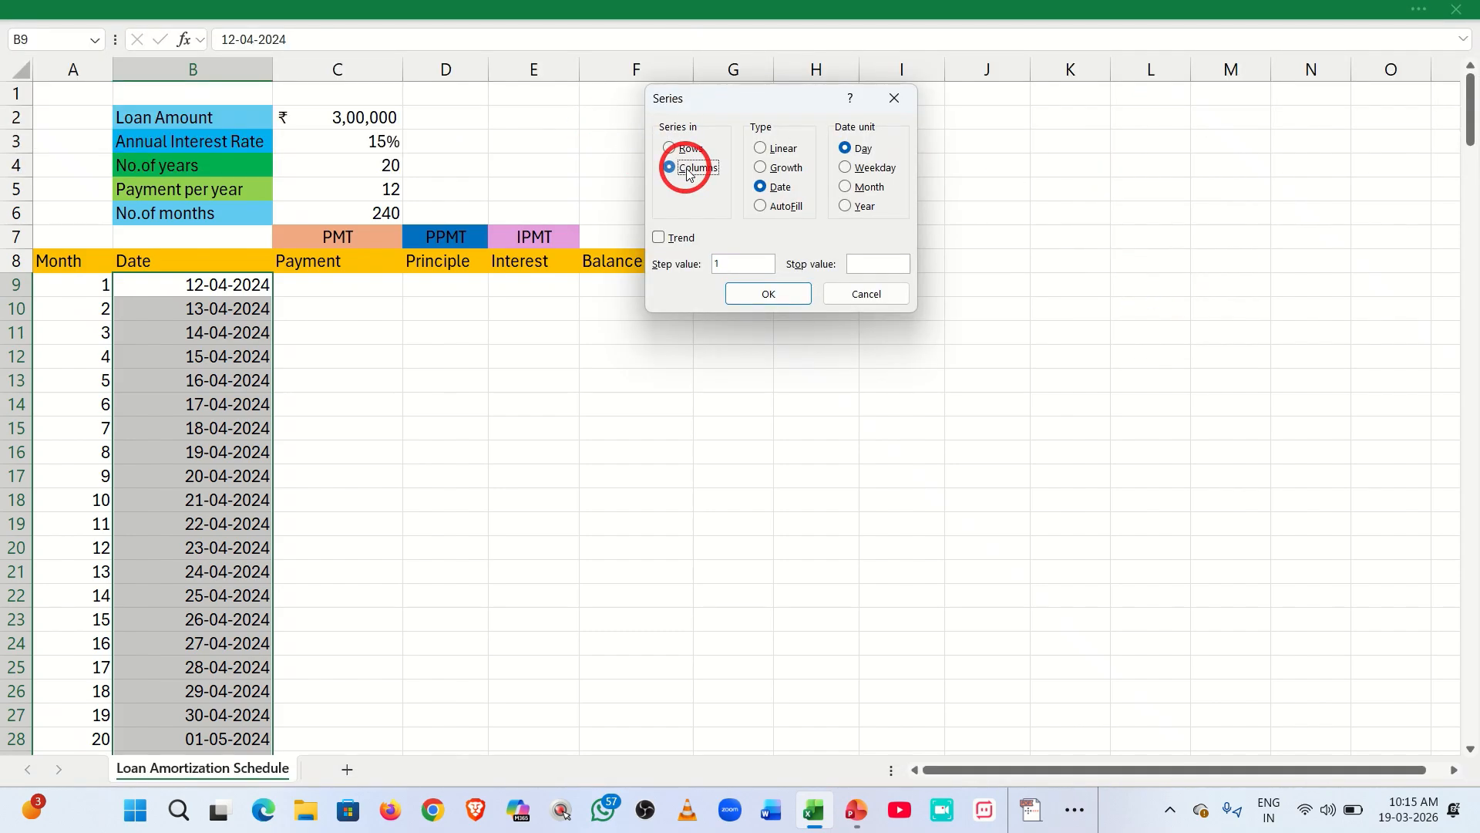
left_click(868, 187)
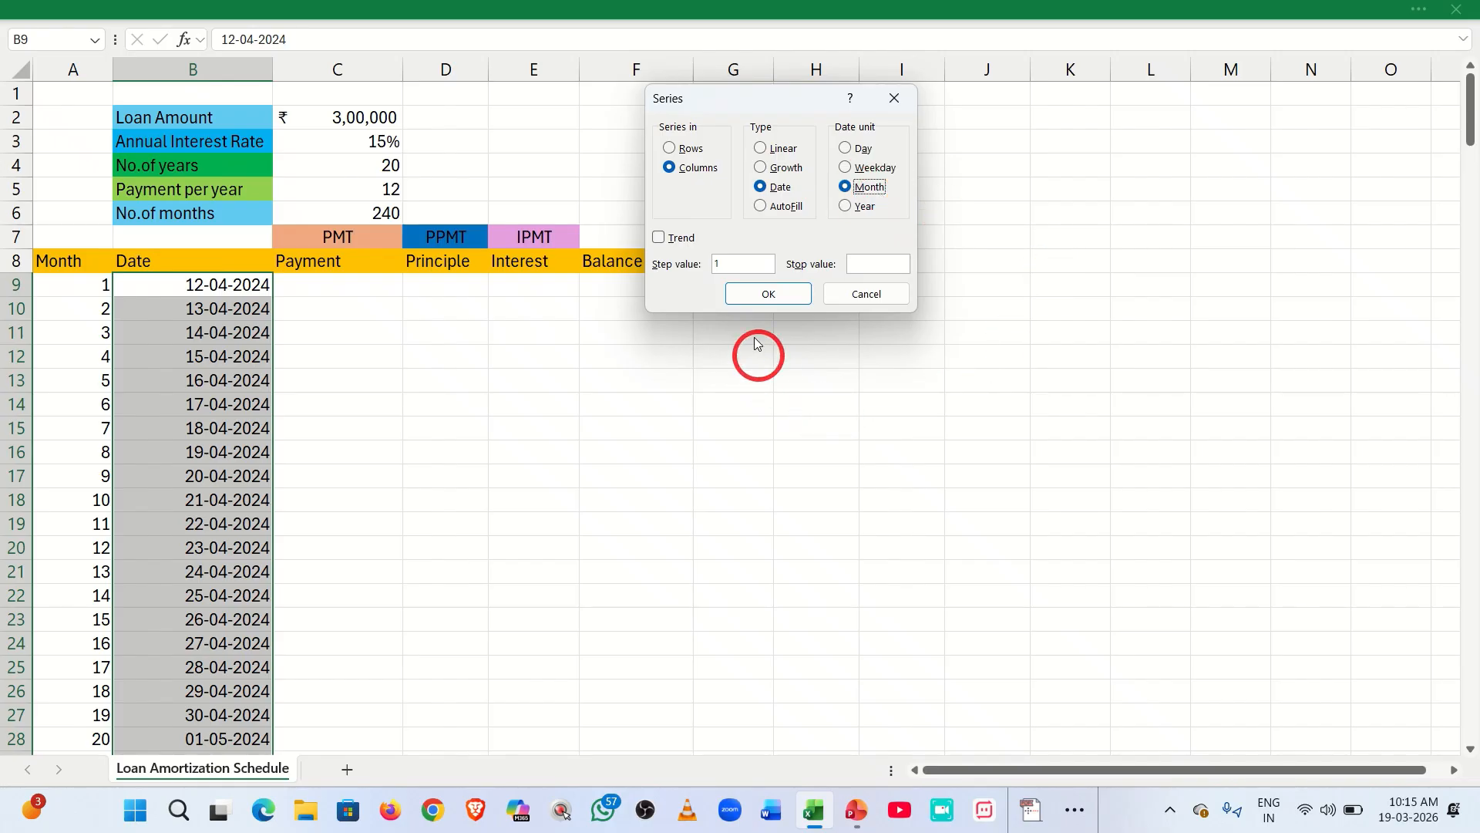
left_click(740, 297)
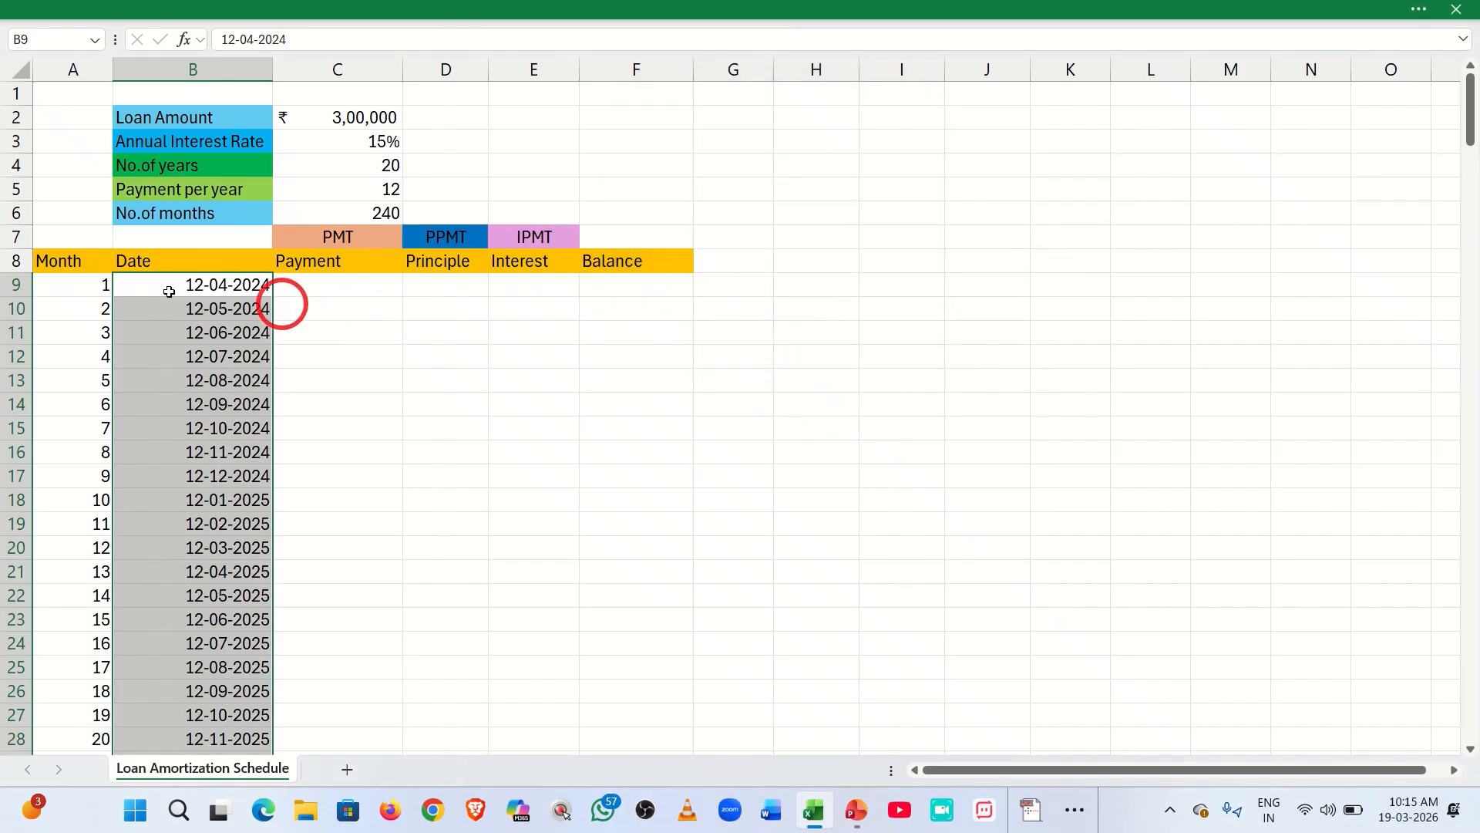
left_click(65, 290)
left_click(194, 289)
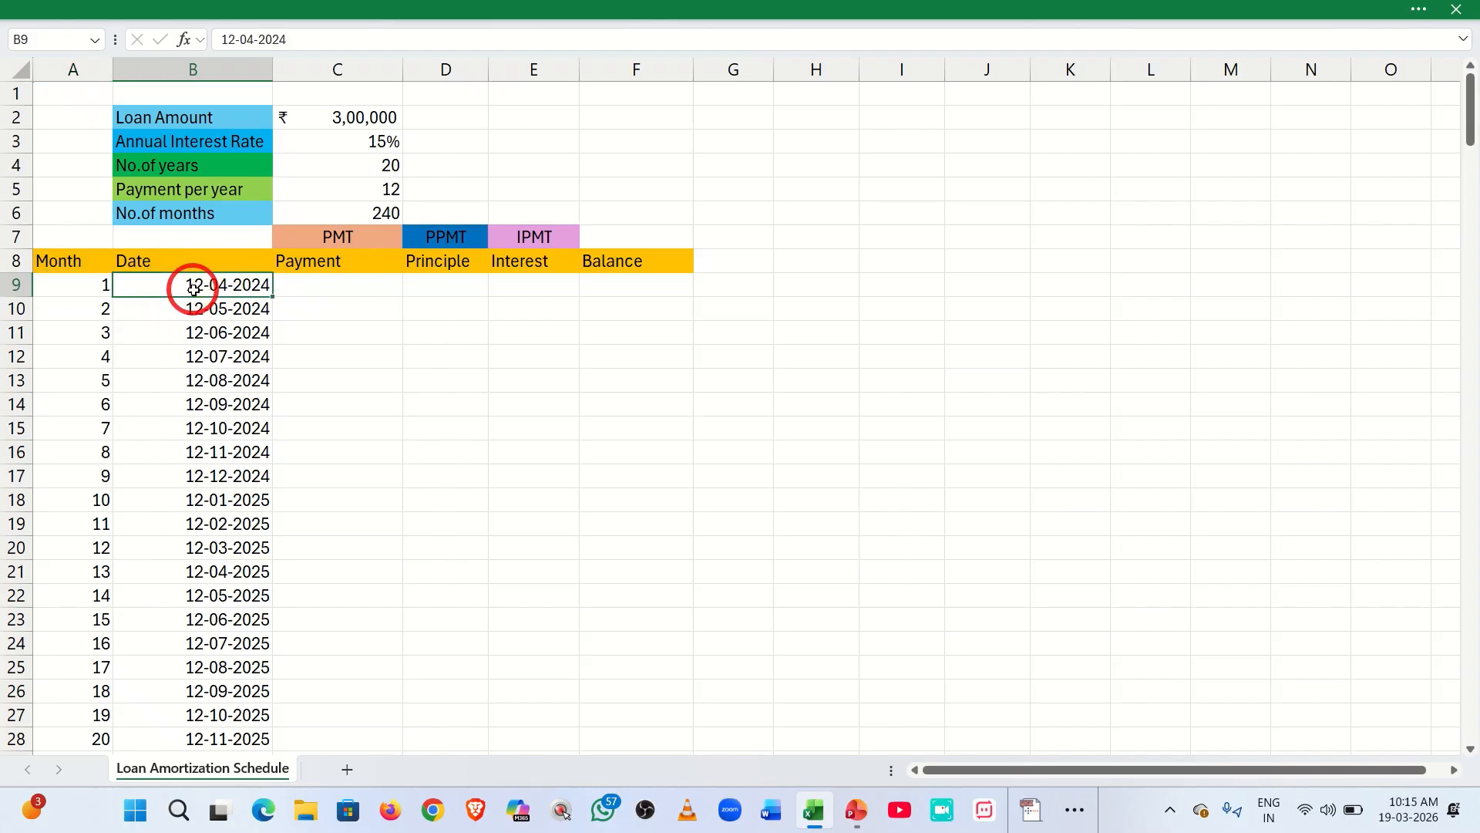
Begin a PMT formula in the first Payment cell, C9, with $C$3/12 as the rate.
left_click(344, 285)
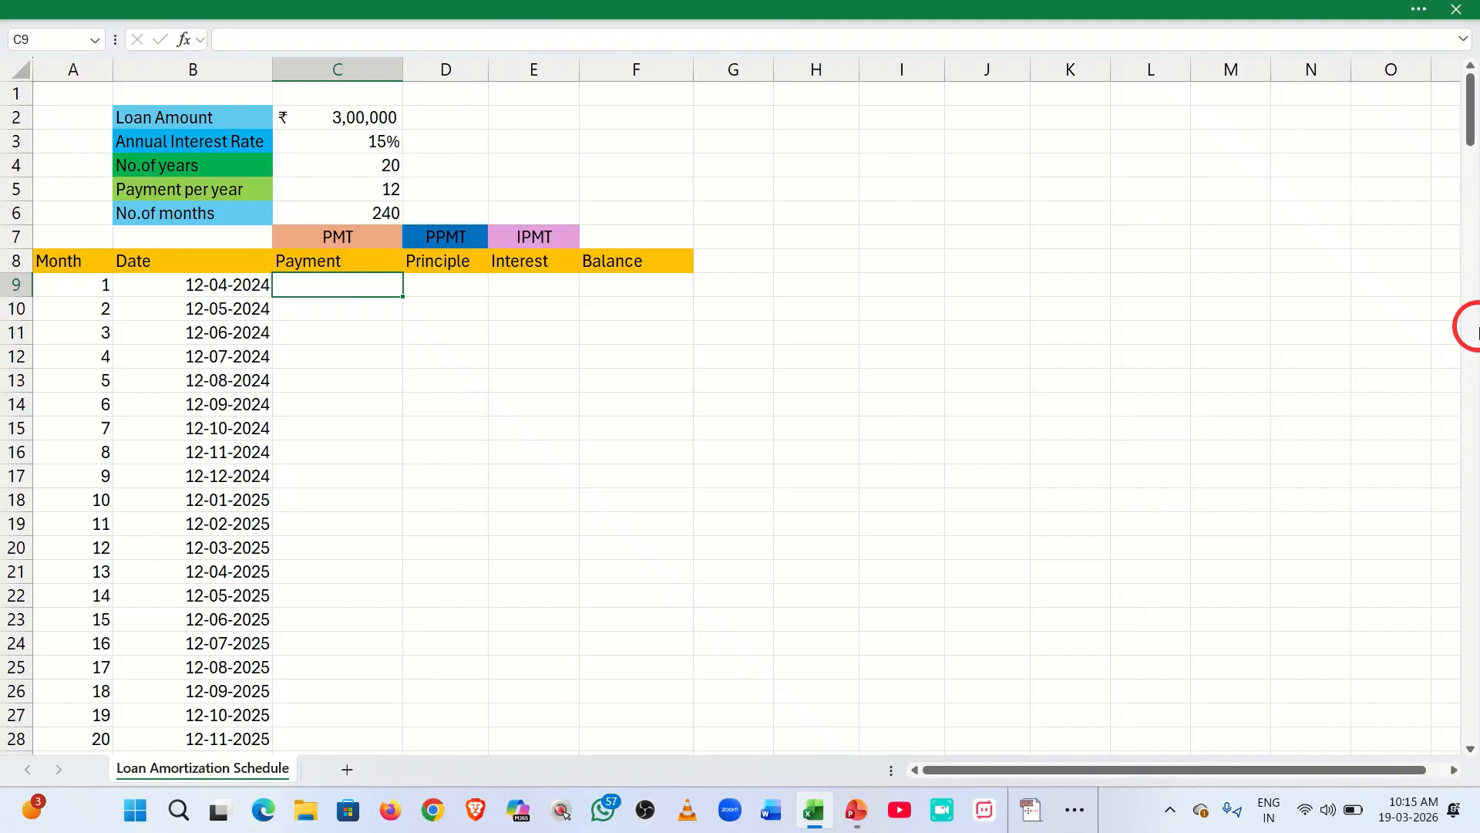
type("=pm")
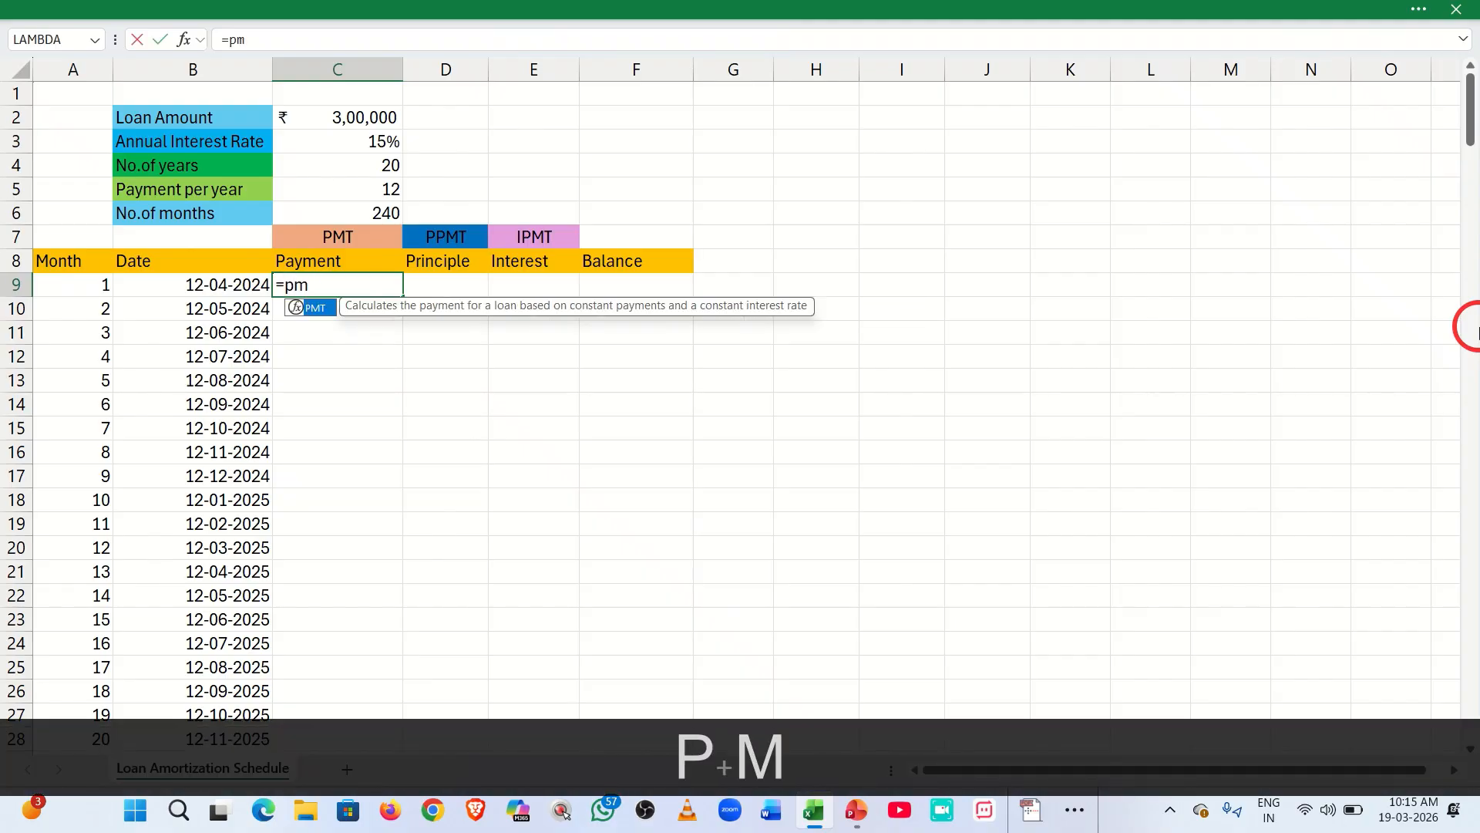
key("Tab")
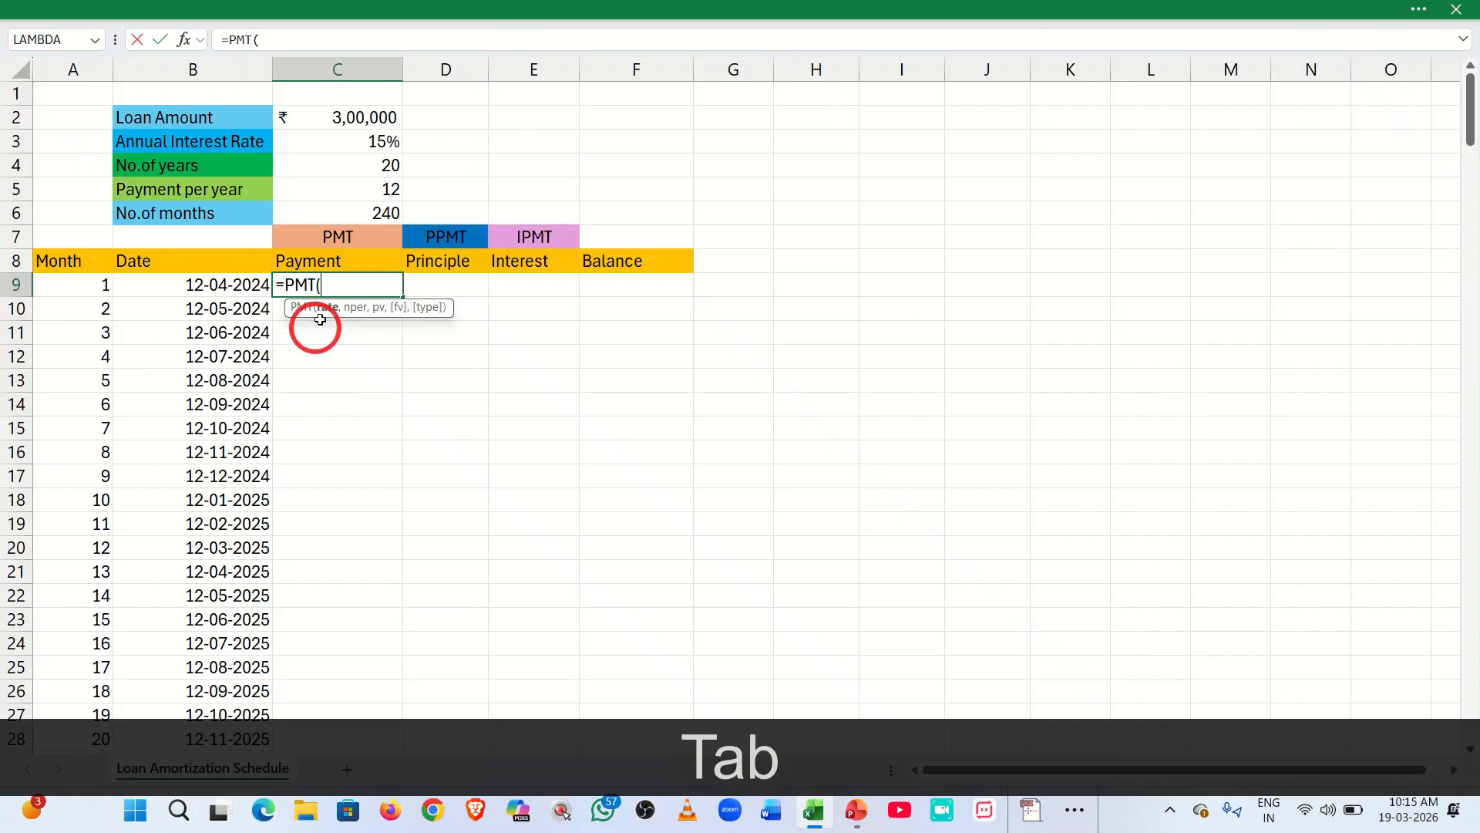
left_click(327, 140)
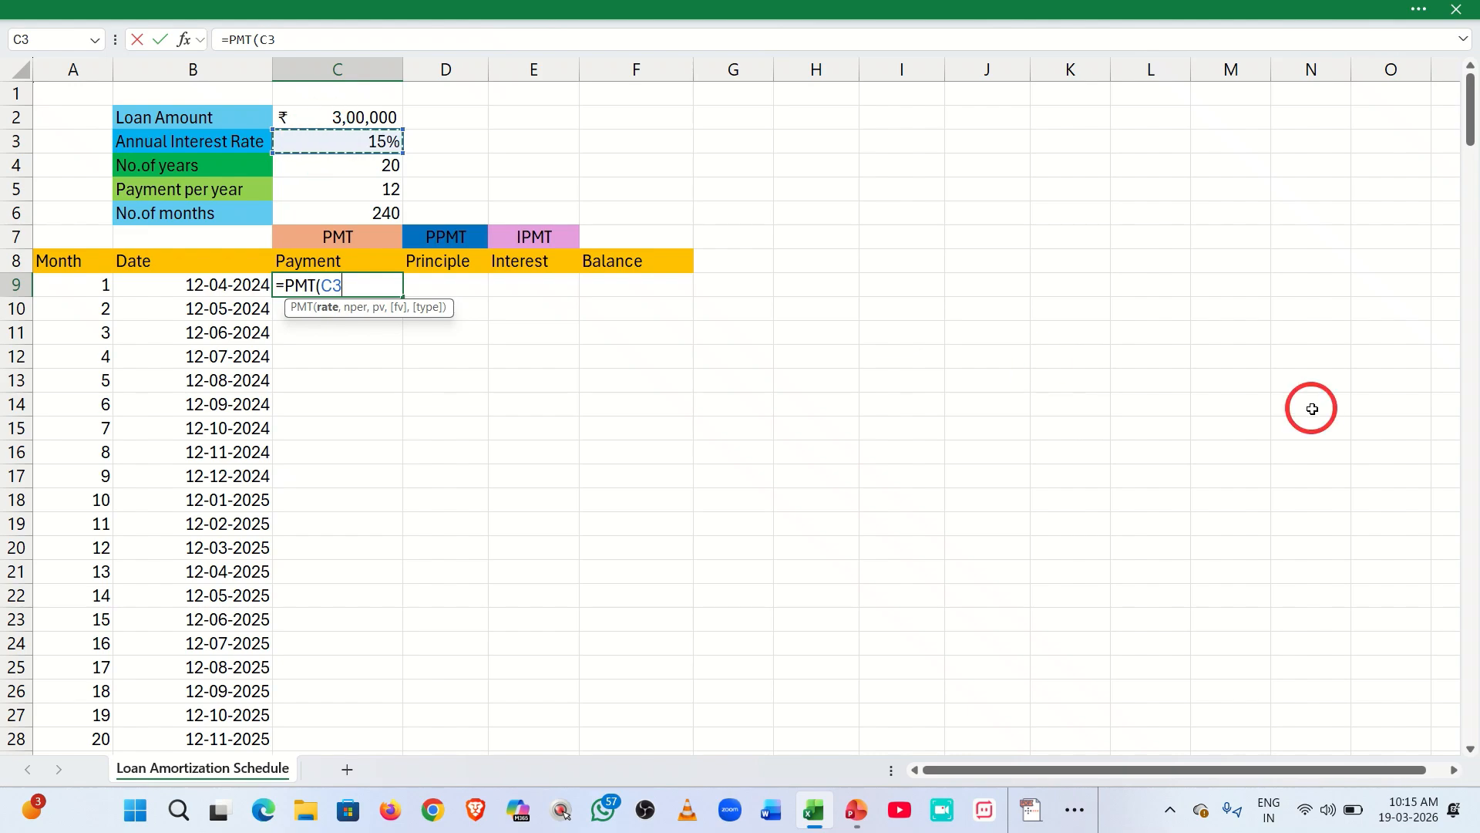
key("F4")
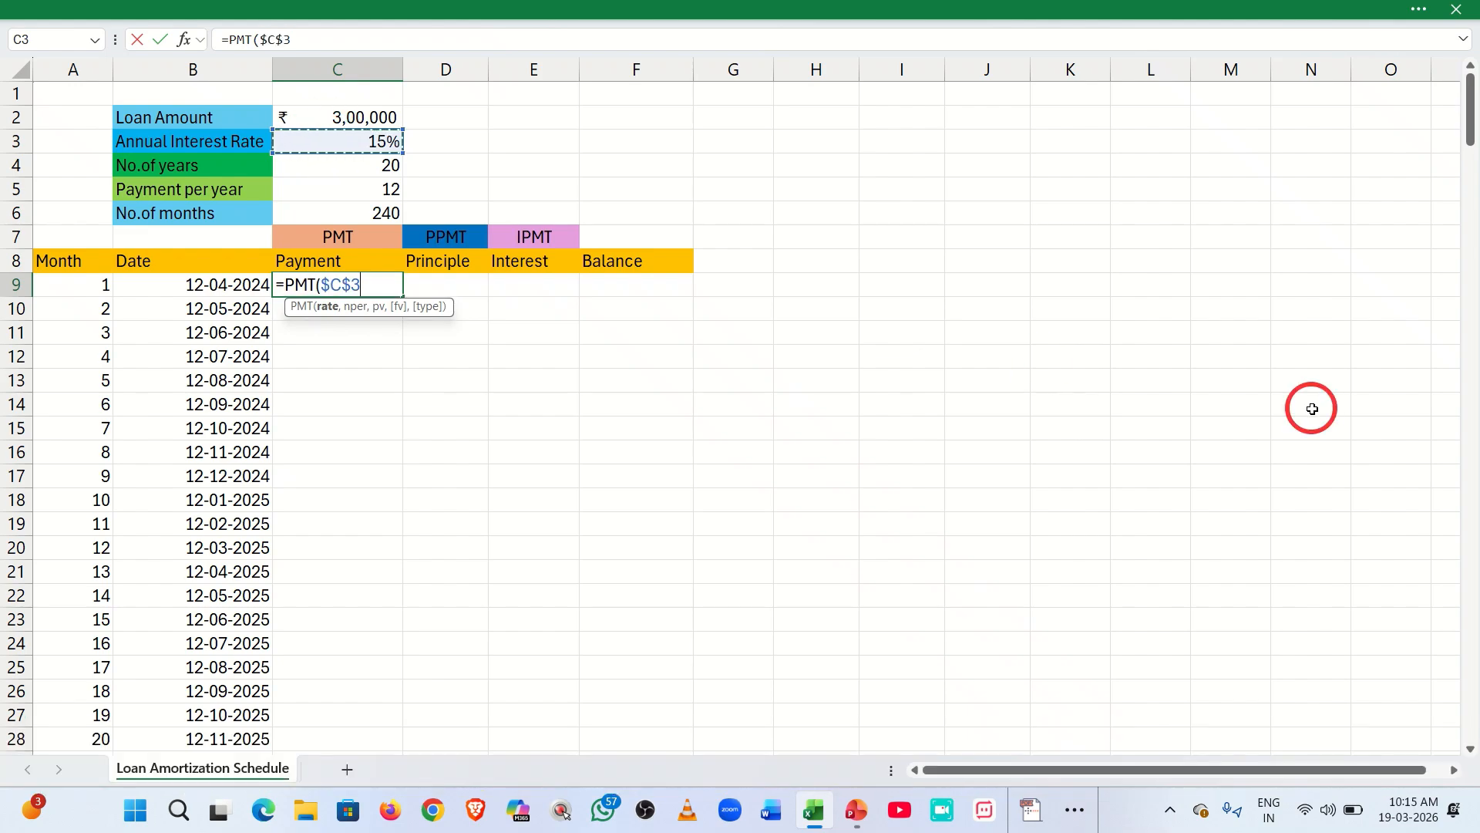
type("/")
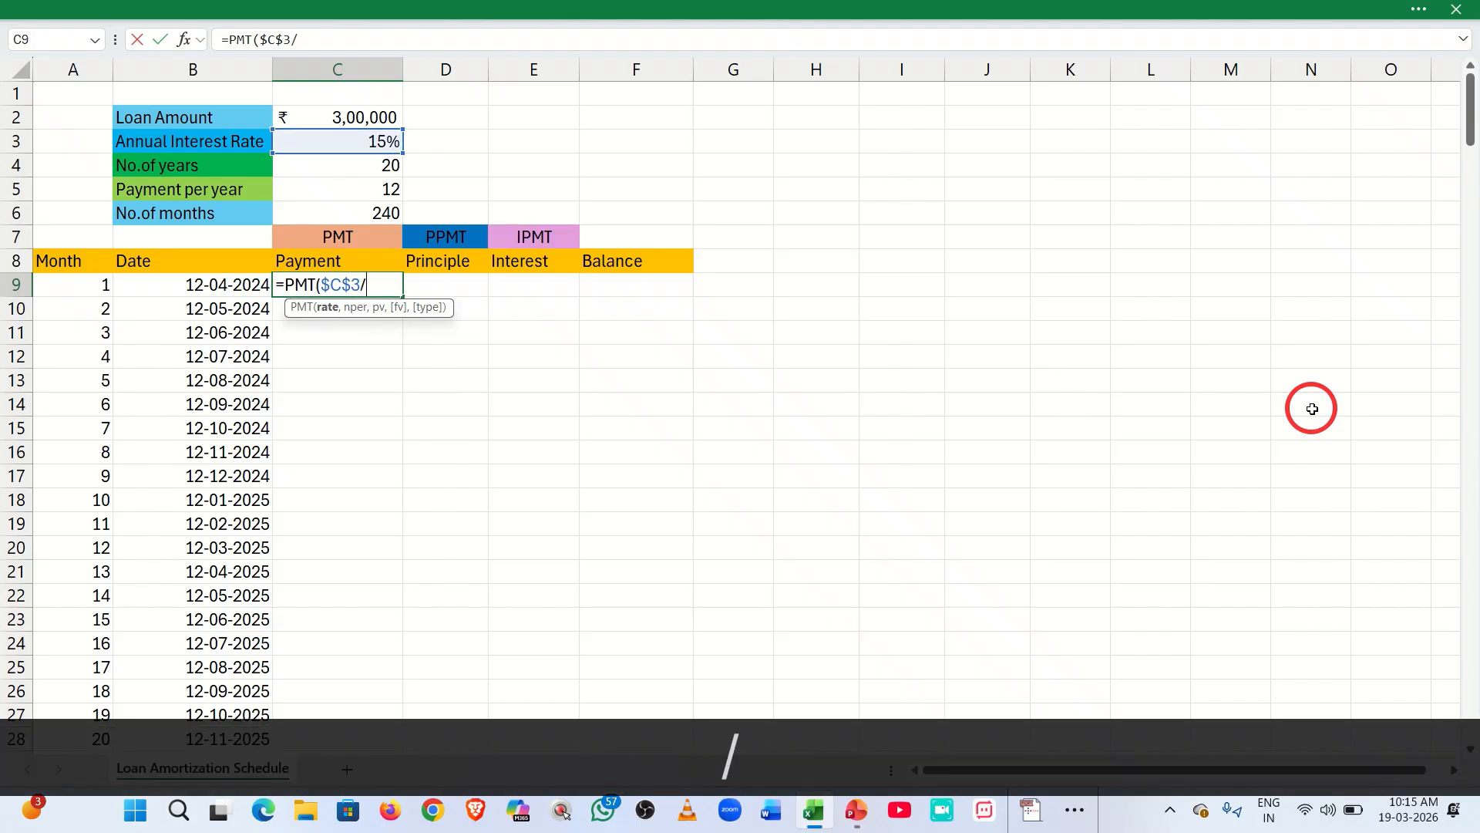
type("12")
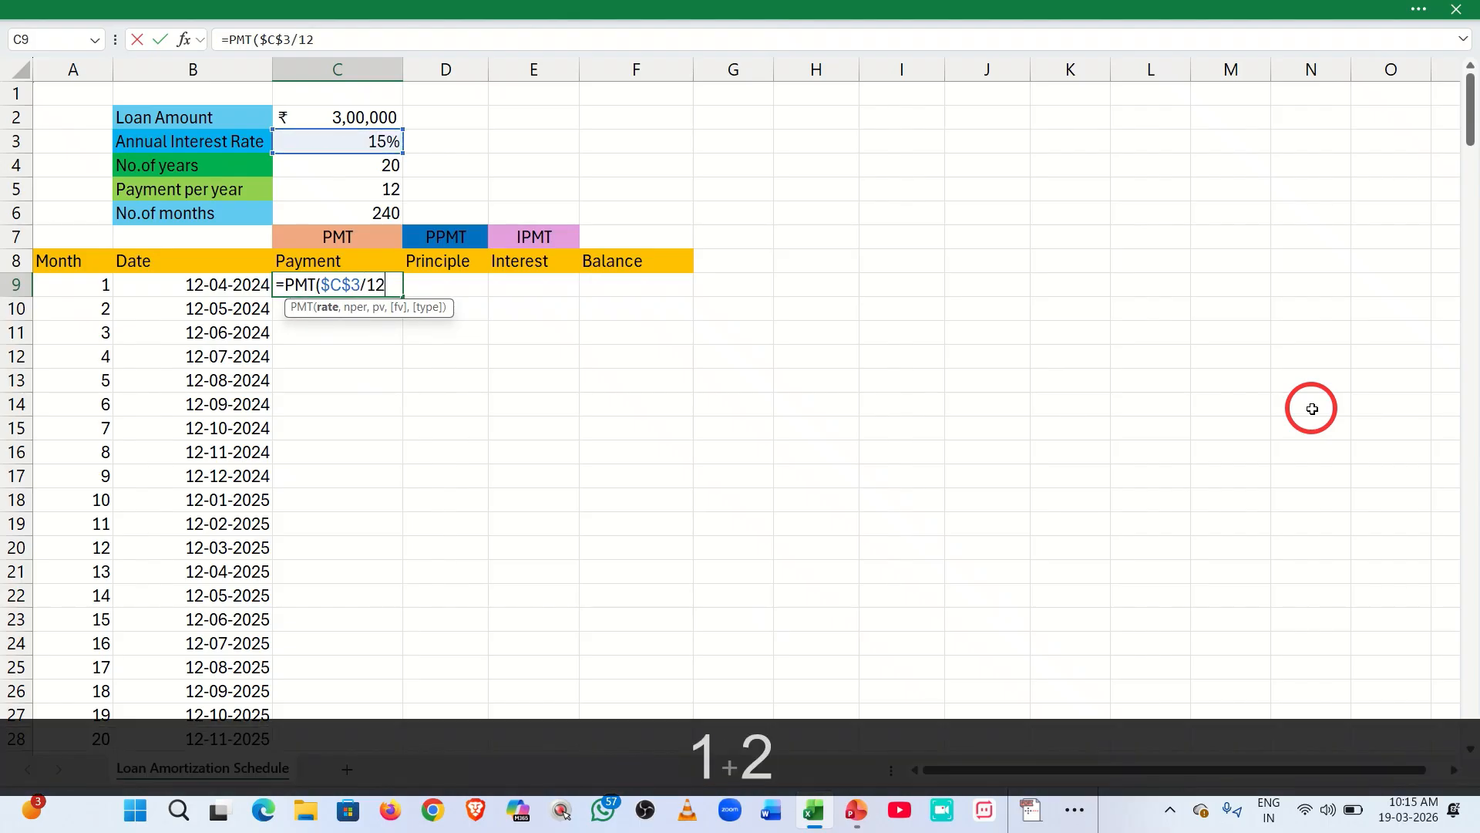
Complete the PMT formula in C9 with $C$6 as the number of periods and -$C$2 as the present value.
type(",")
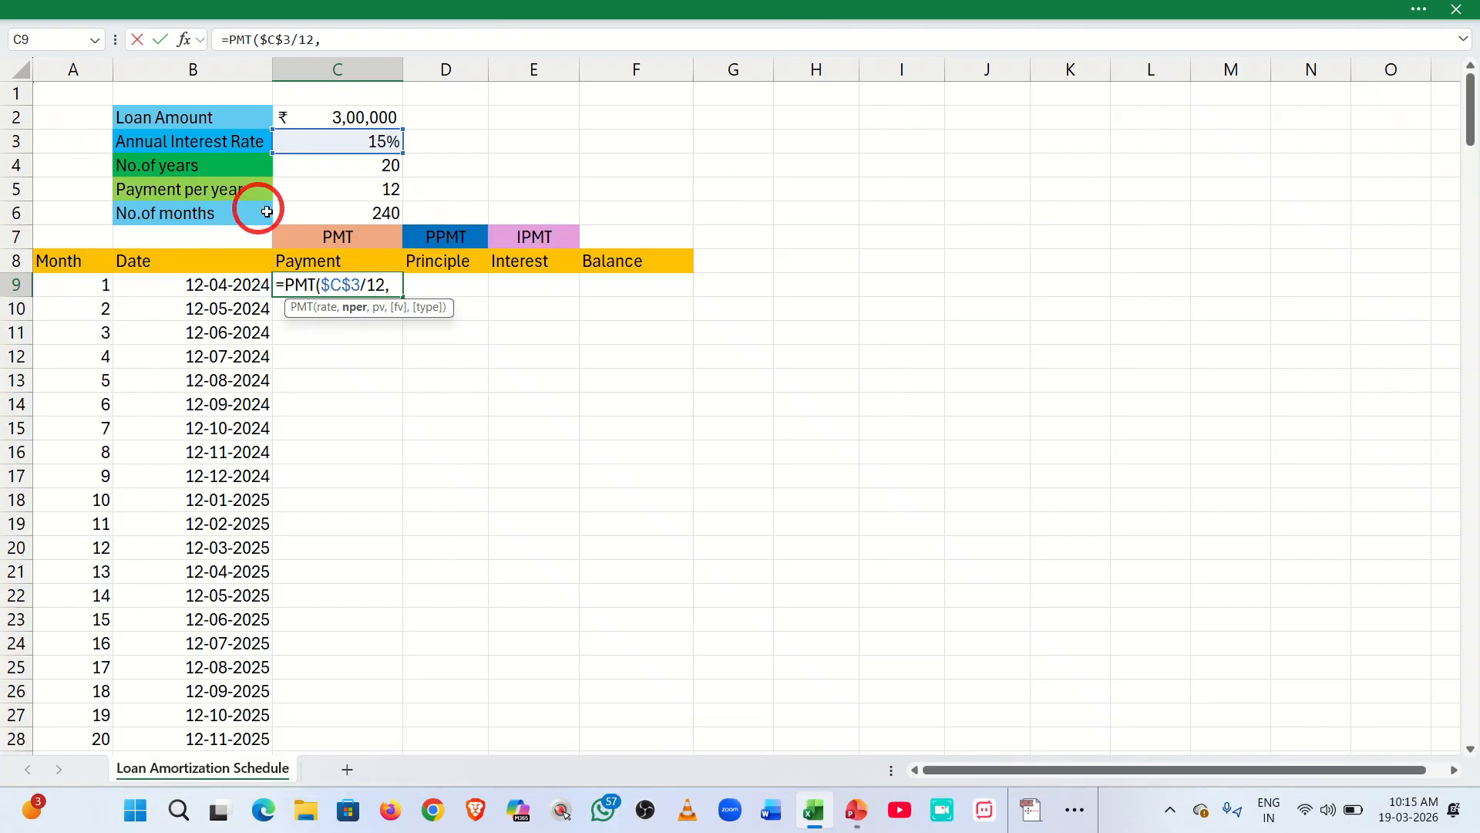
left_click(302, 213)
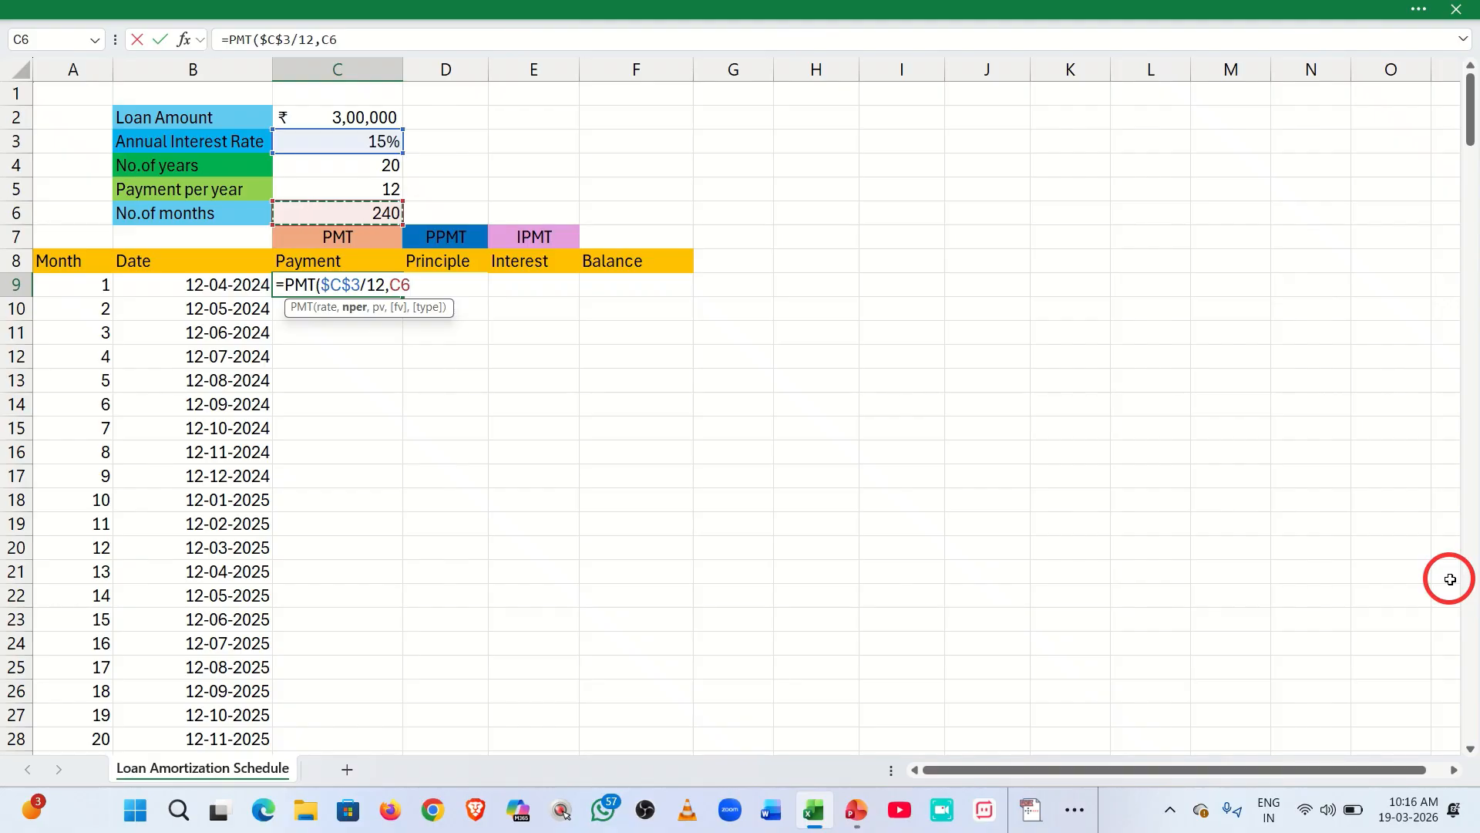
key("F4")
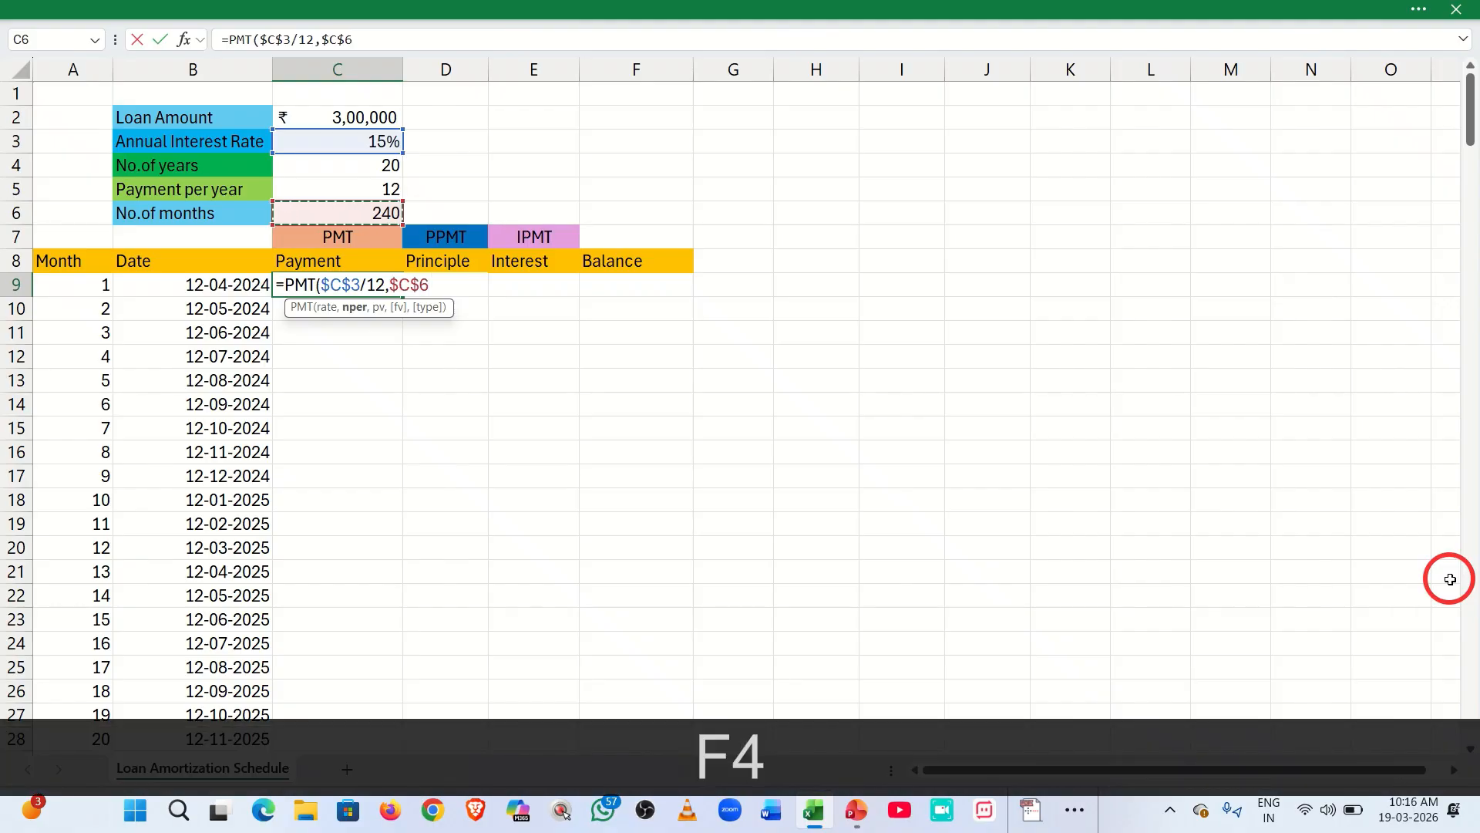
type(",")
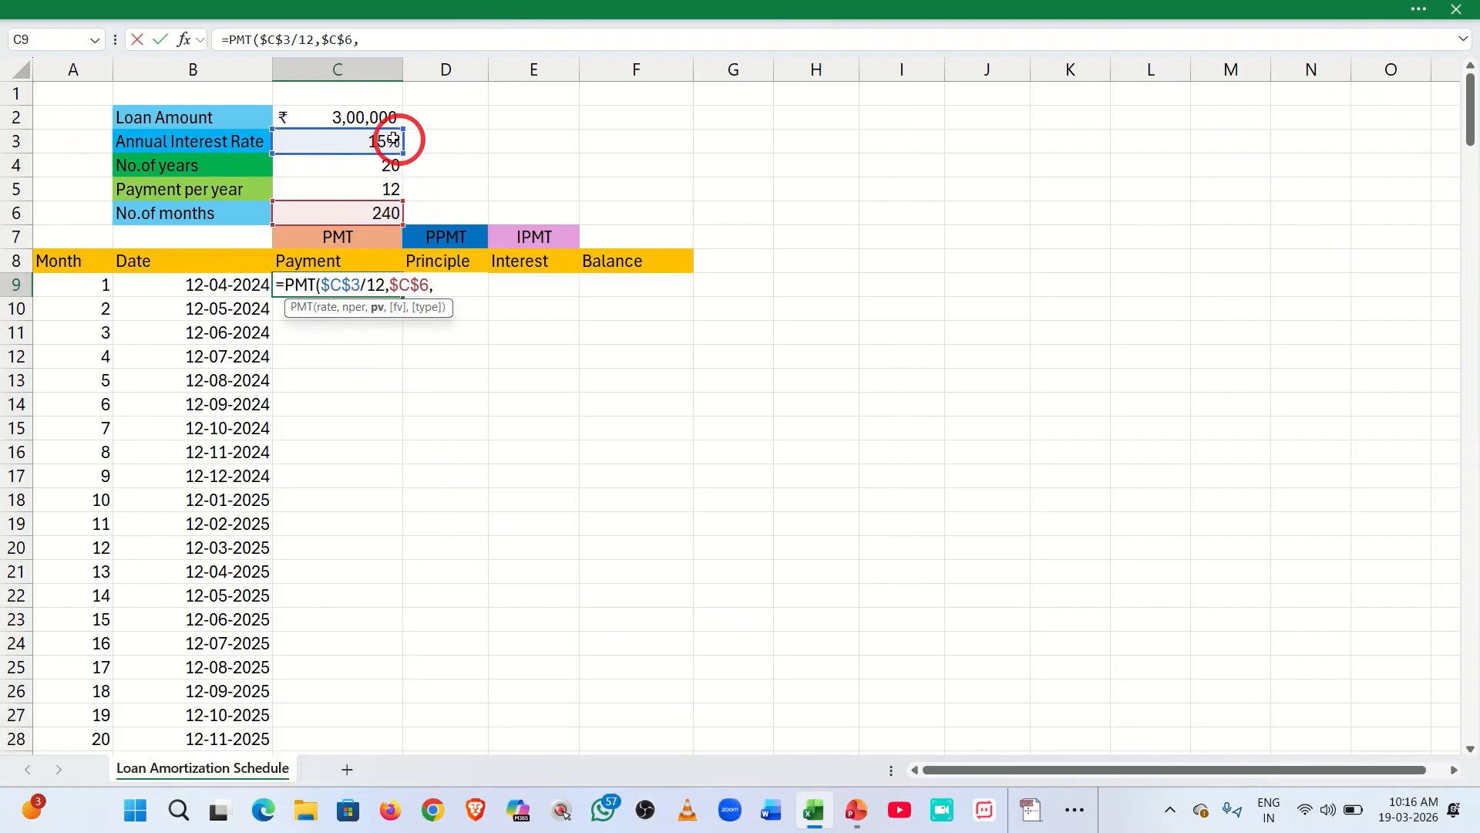
left_click(310, 114)
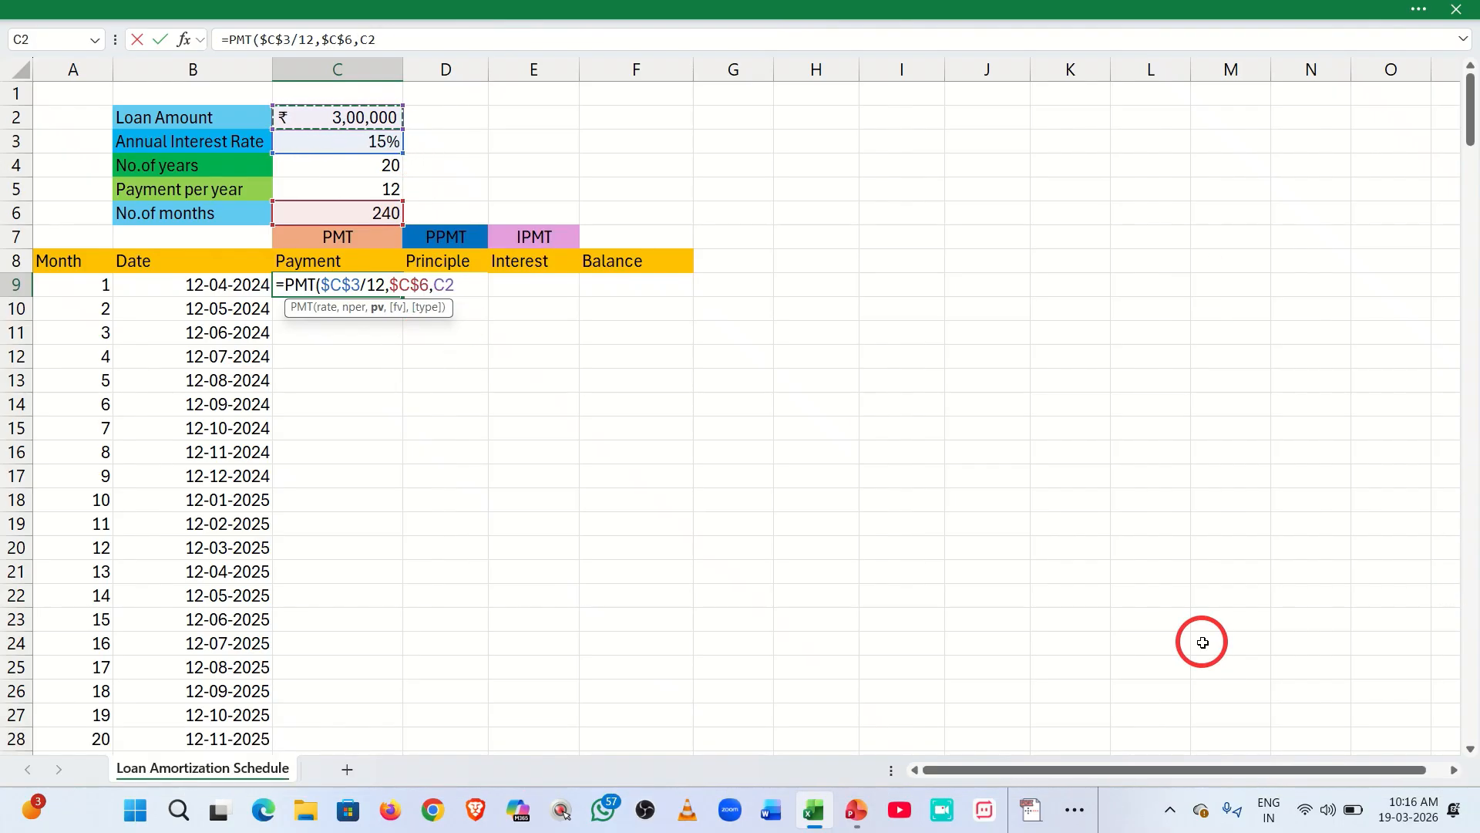
key("F4")
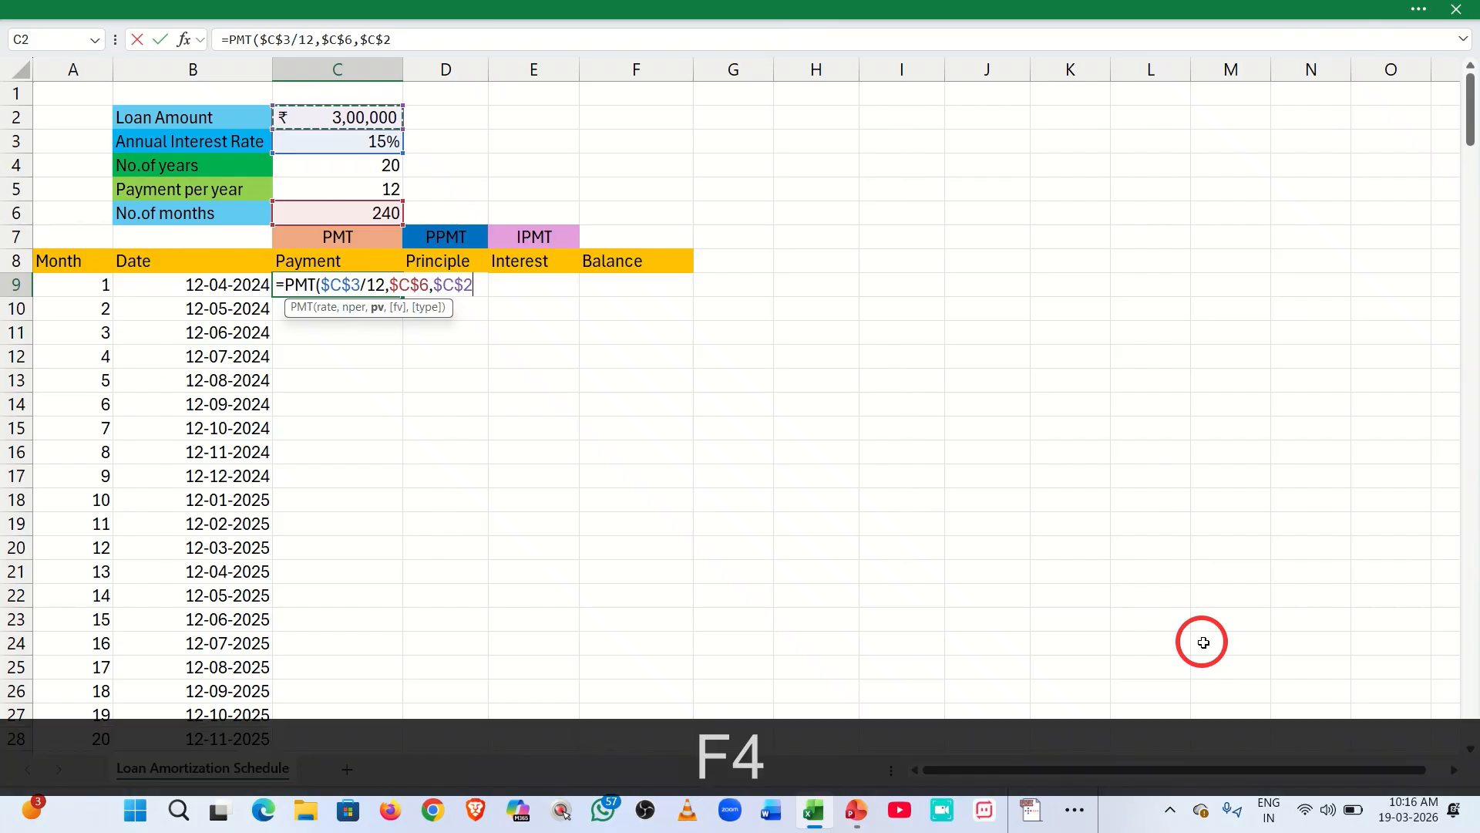
left_click(432, 290)
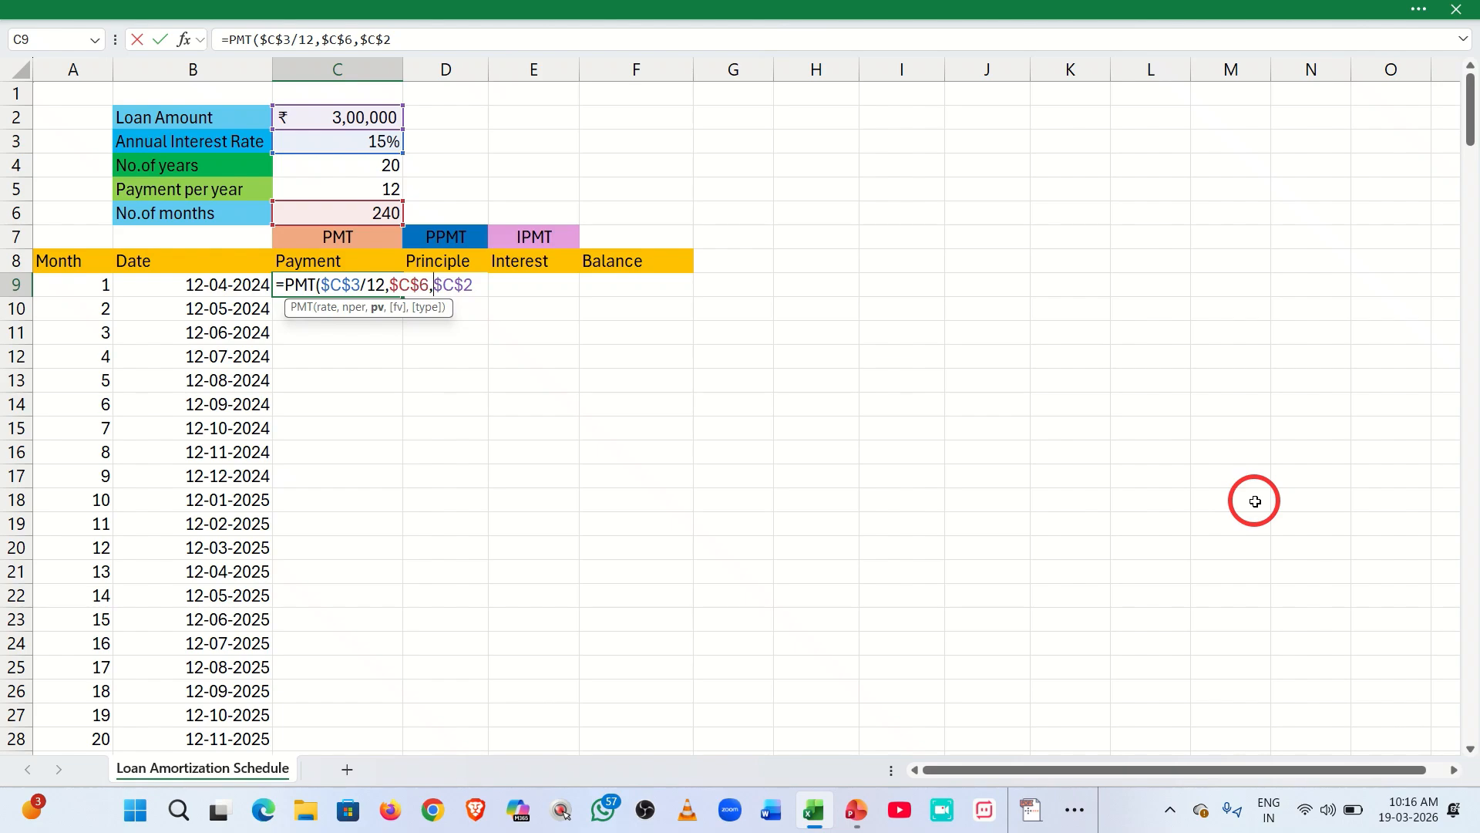
type("-")
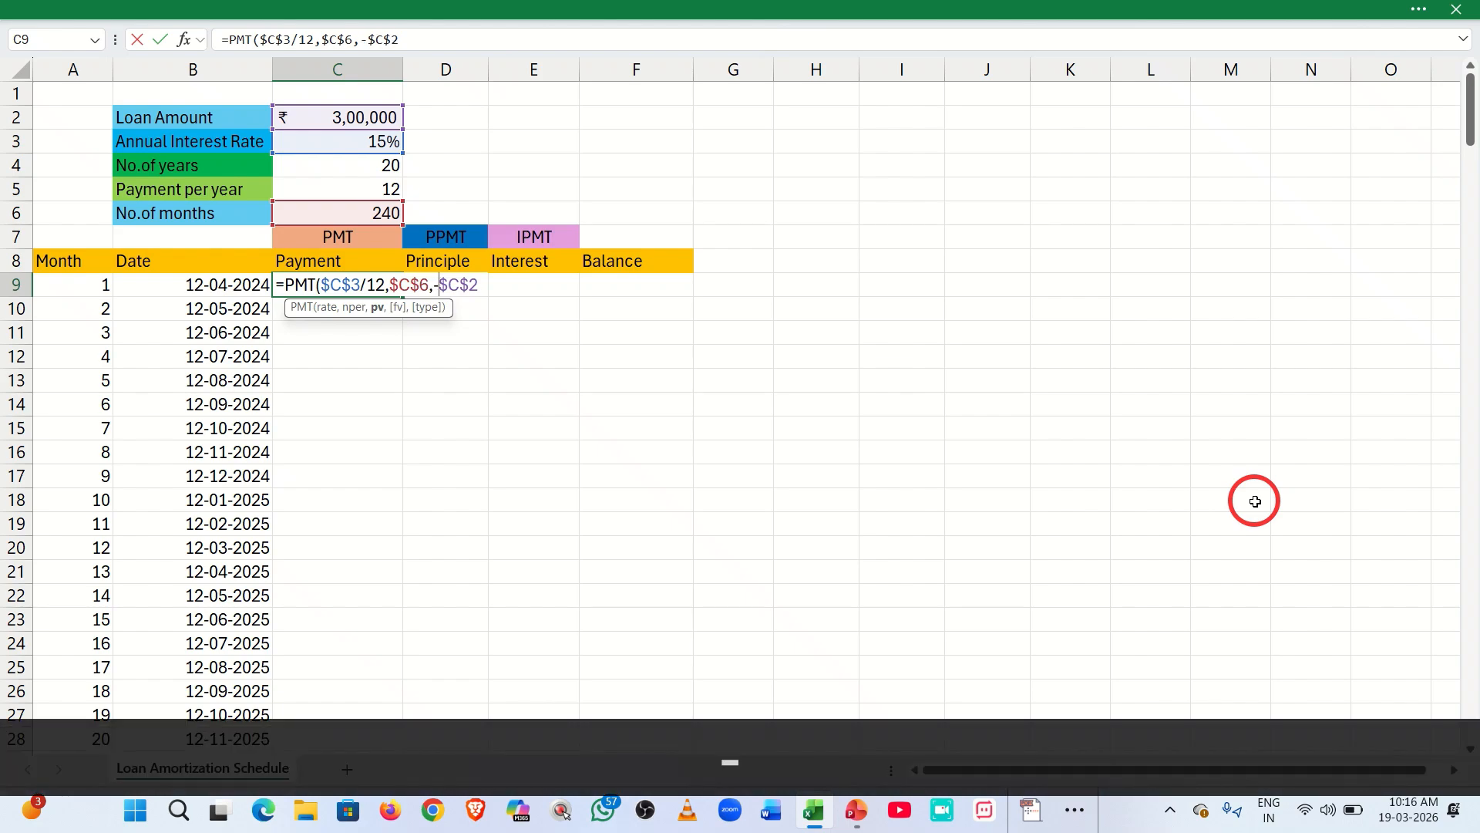
key("Return")
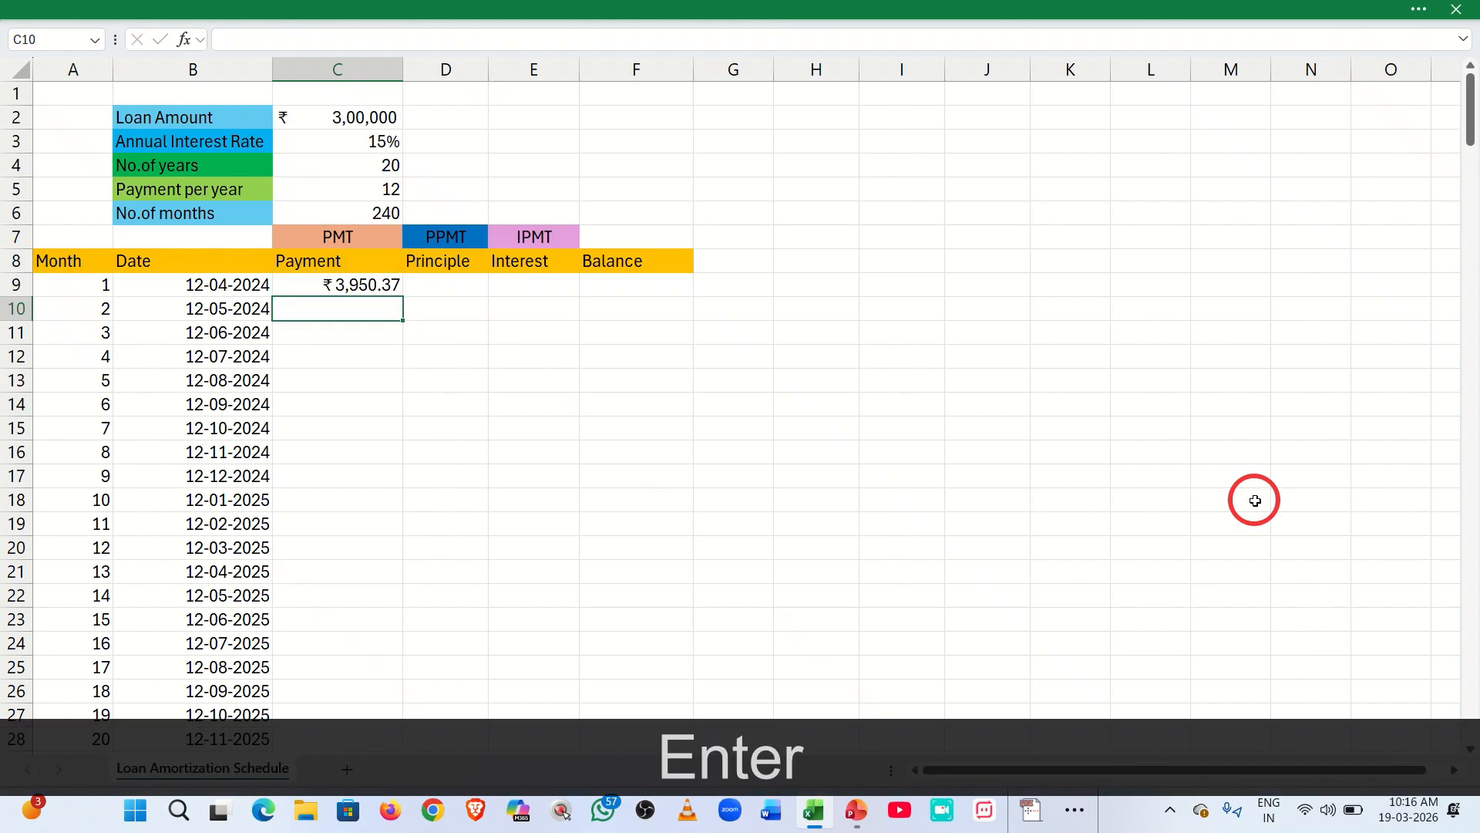
Begin a PPMT formula in the first Principle cell, D9, with $C$3/12 as the rate and A9 as the period.
left_click(448, 288)
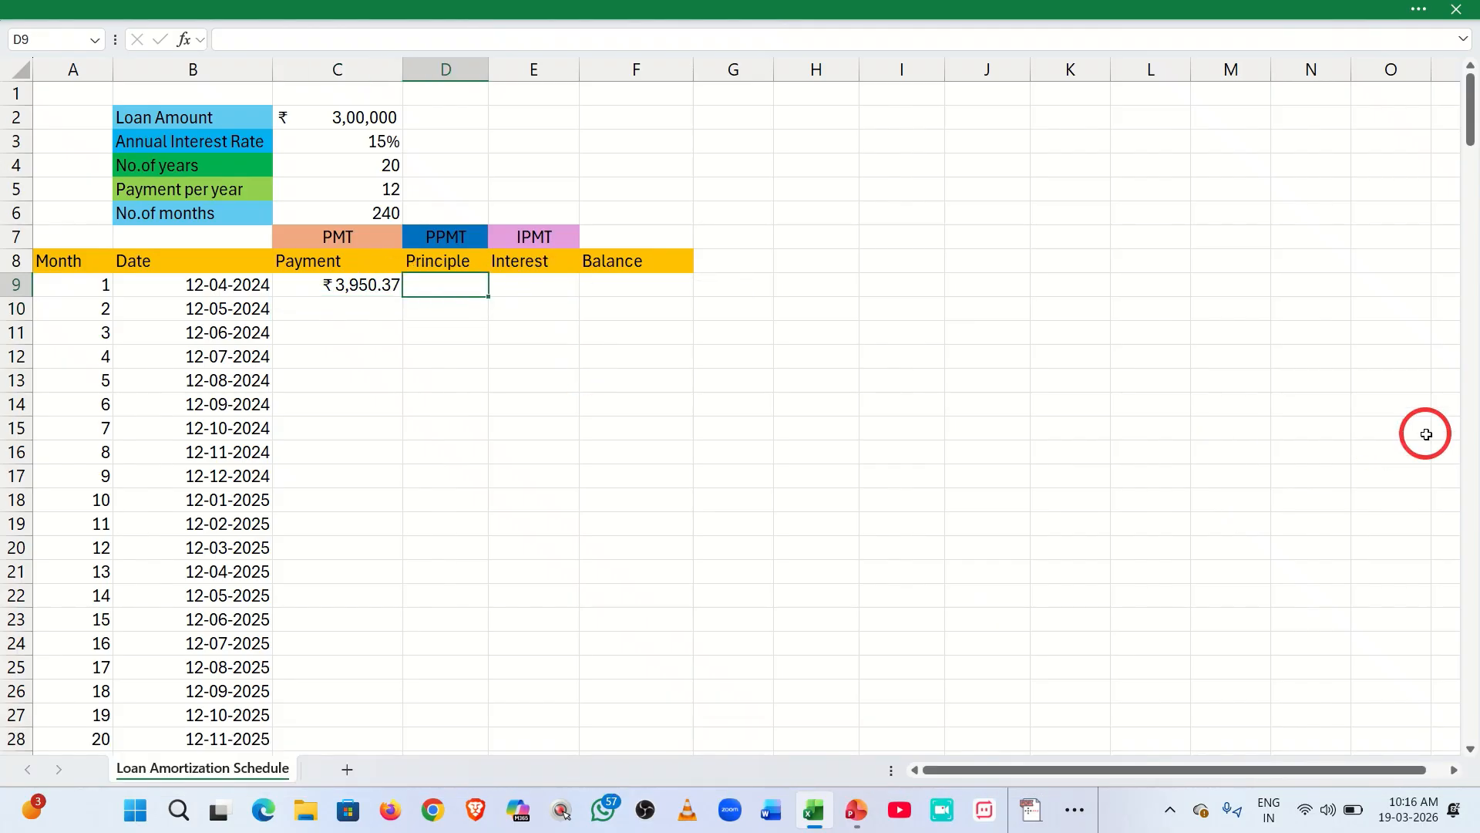
type("=pp")
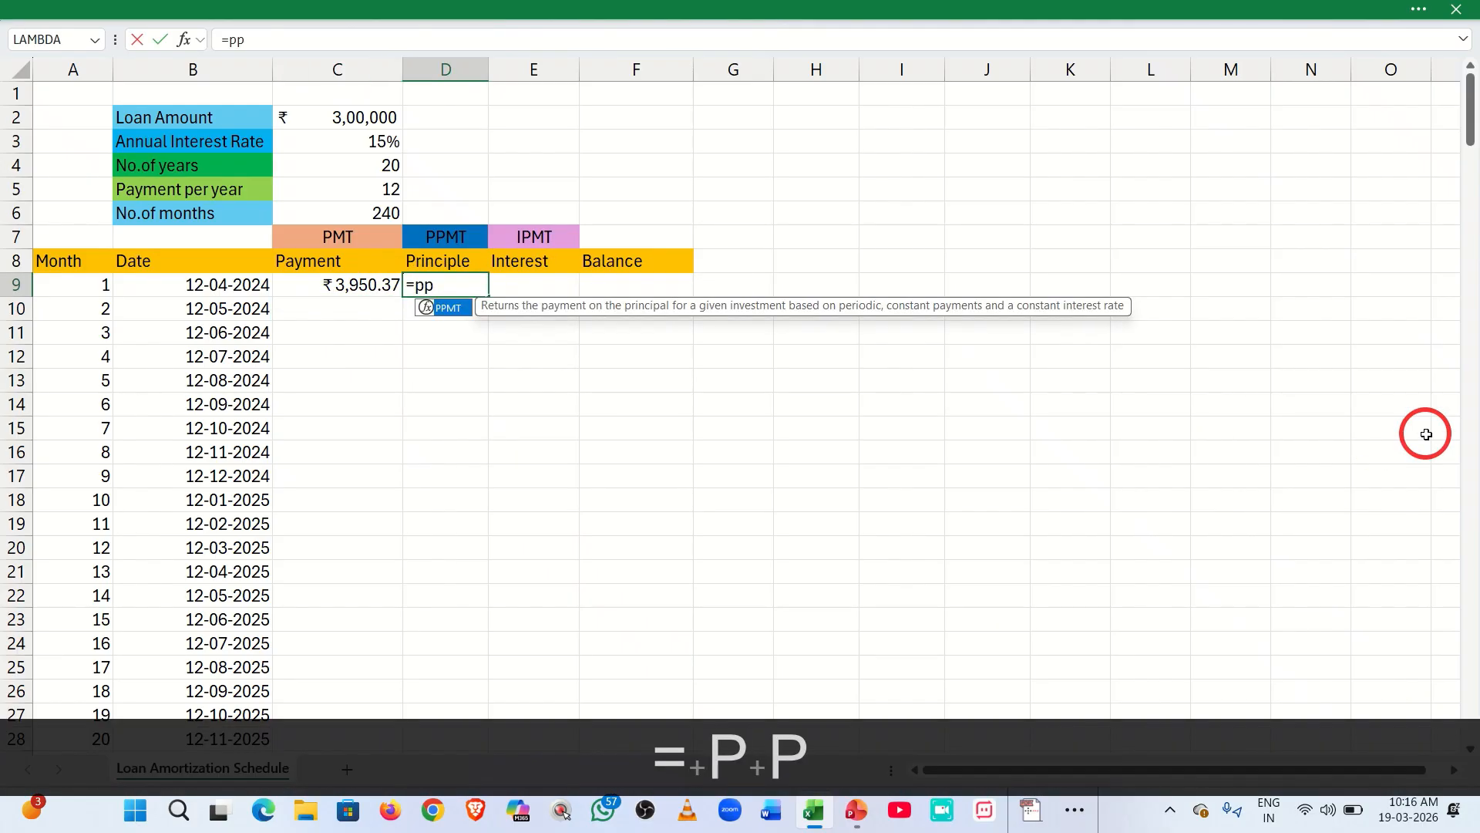
key("Tab")
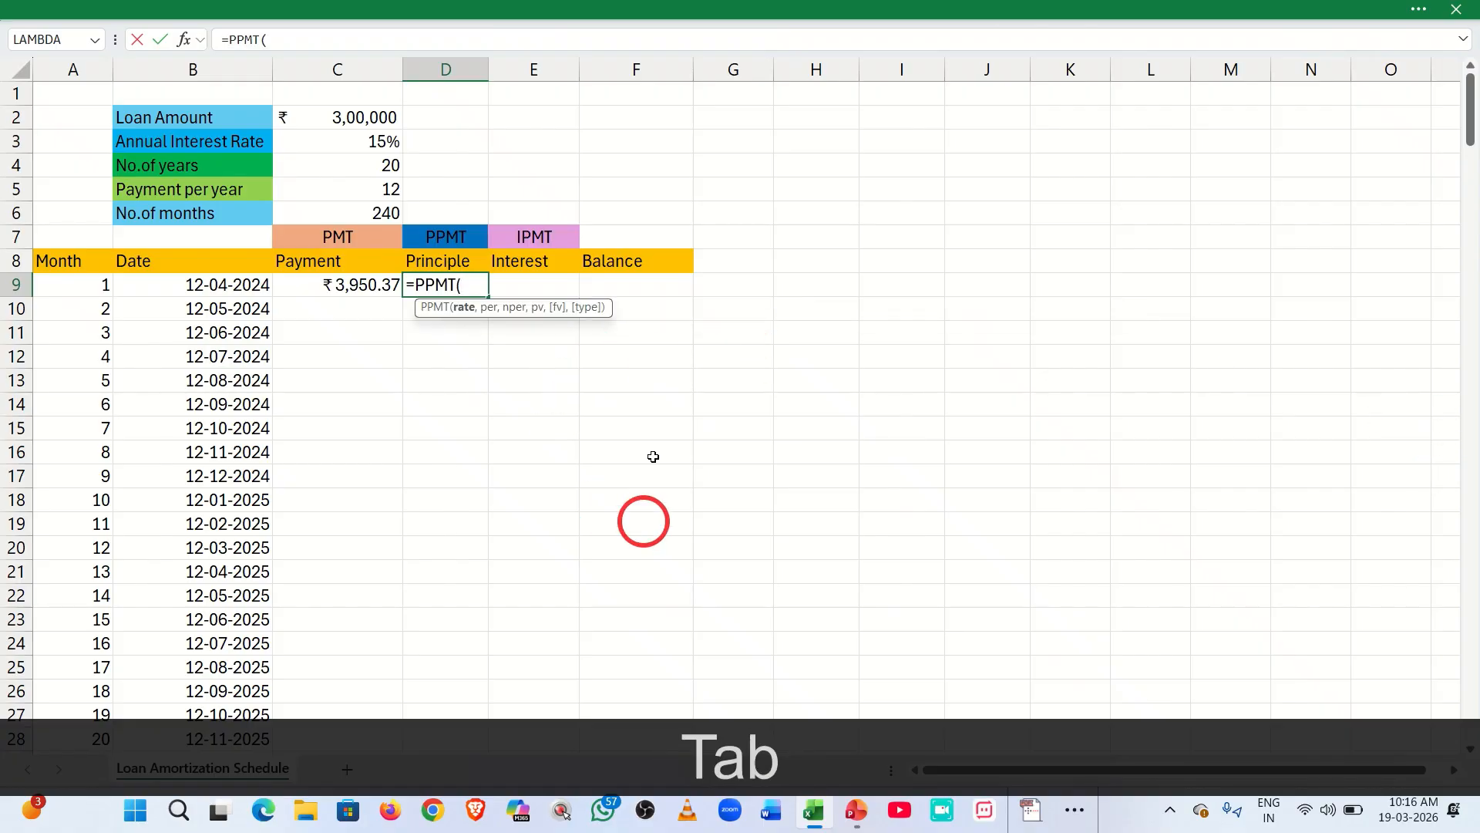
left_click(344, 143)
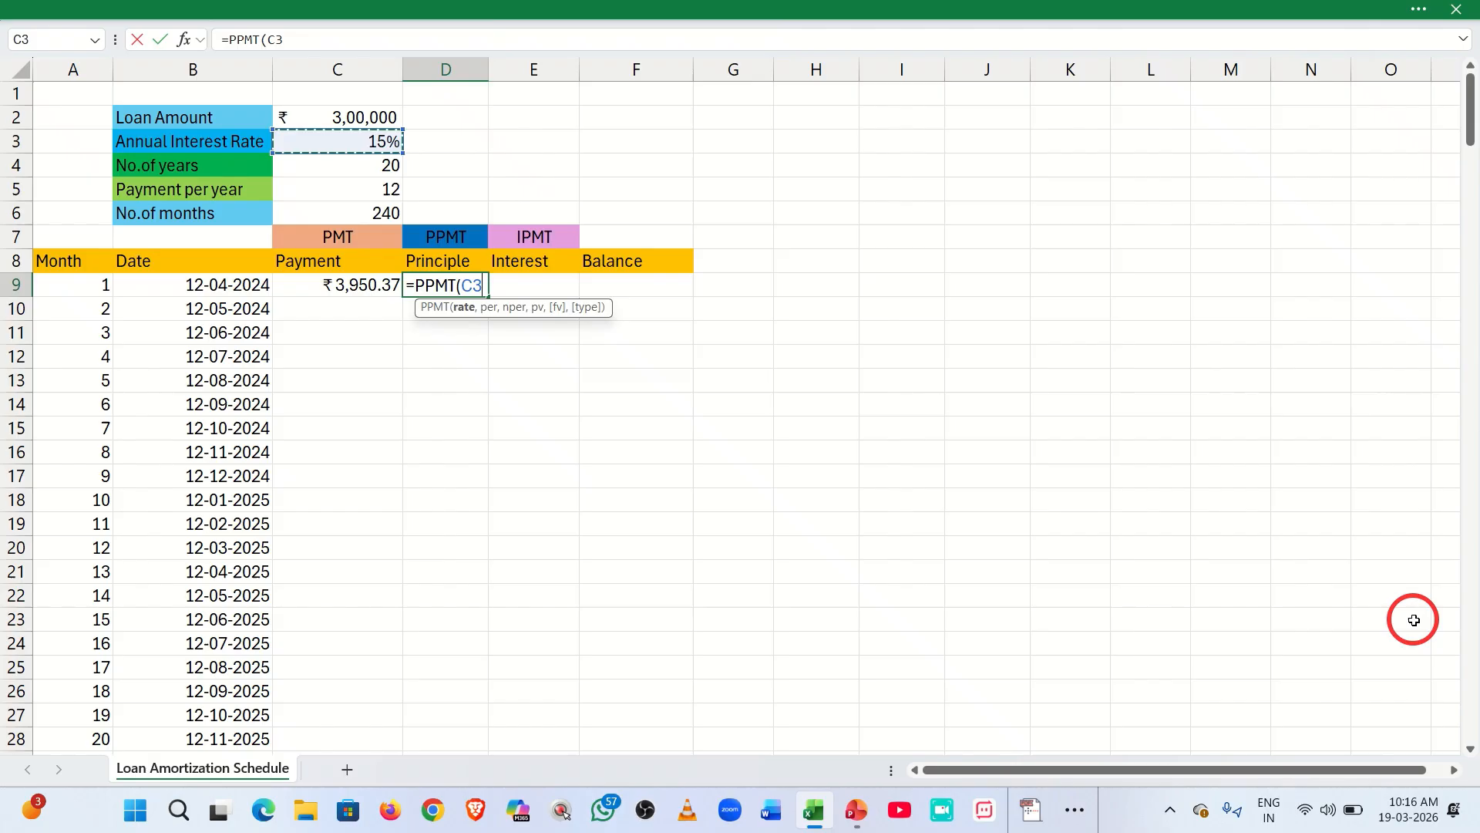
key("F4")
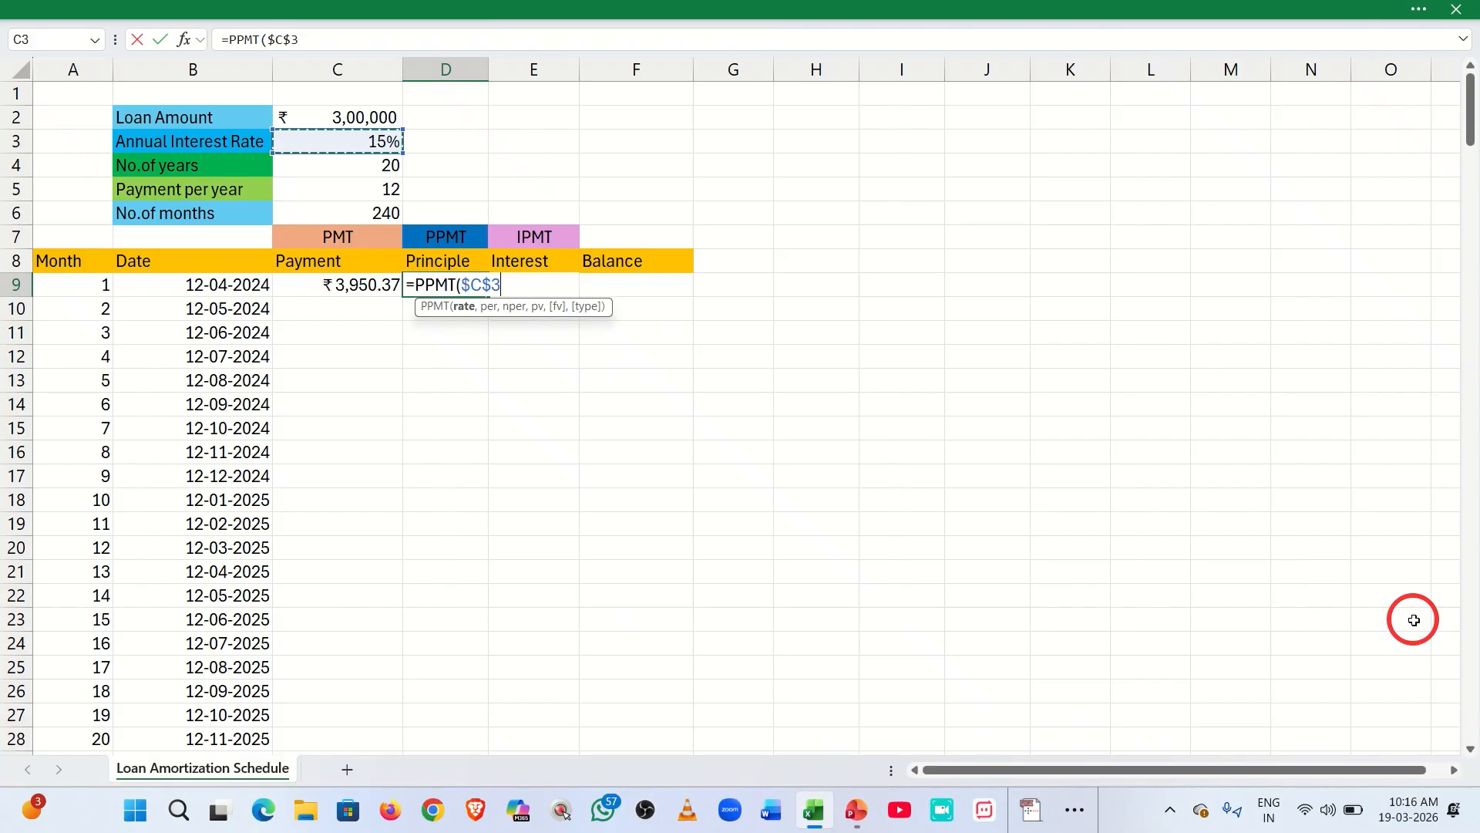
type("/12")
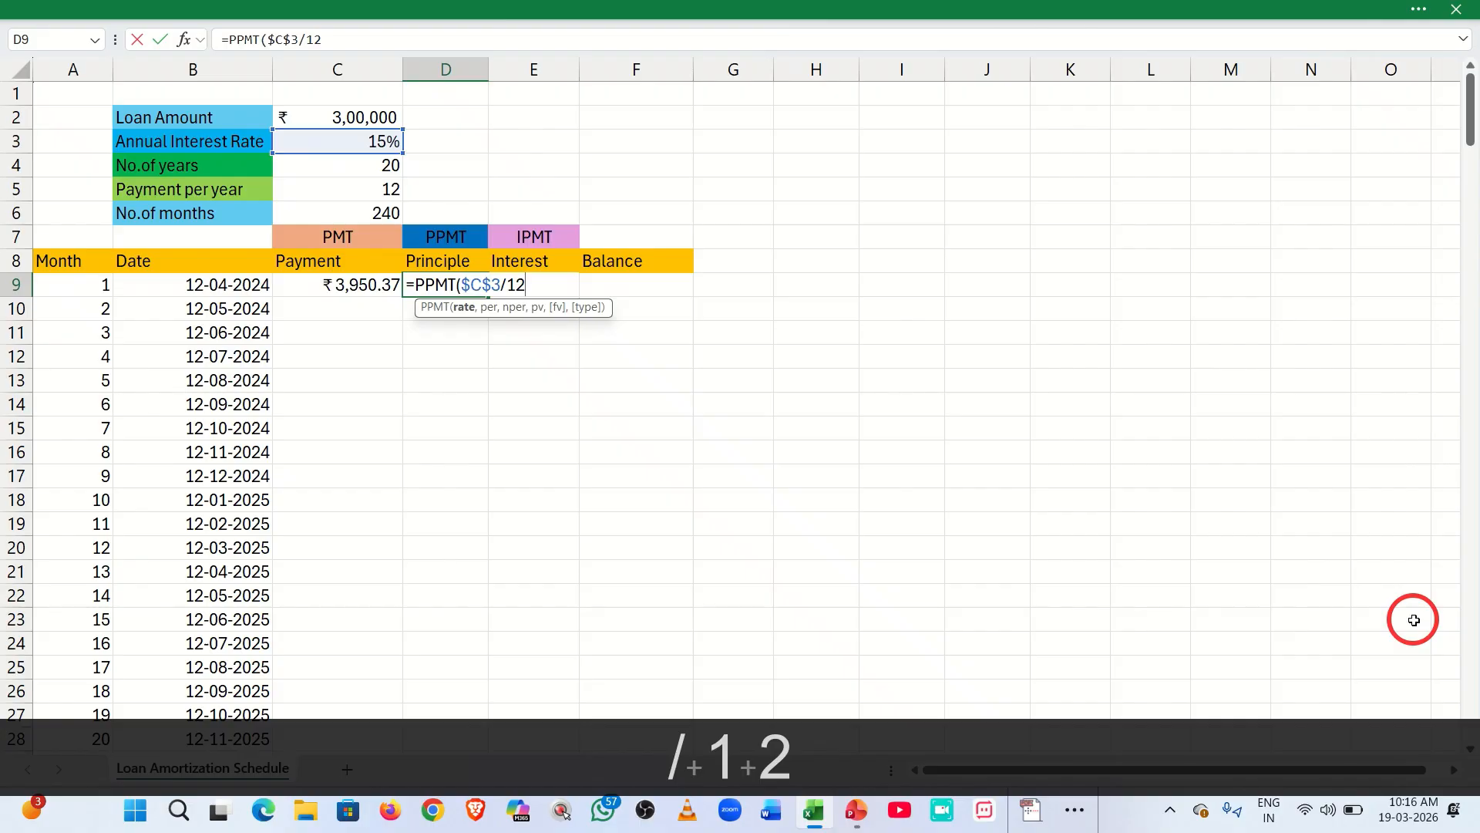
type(",")
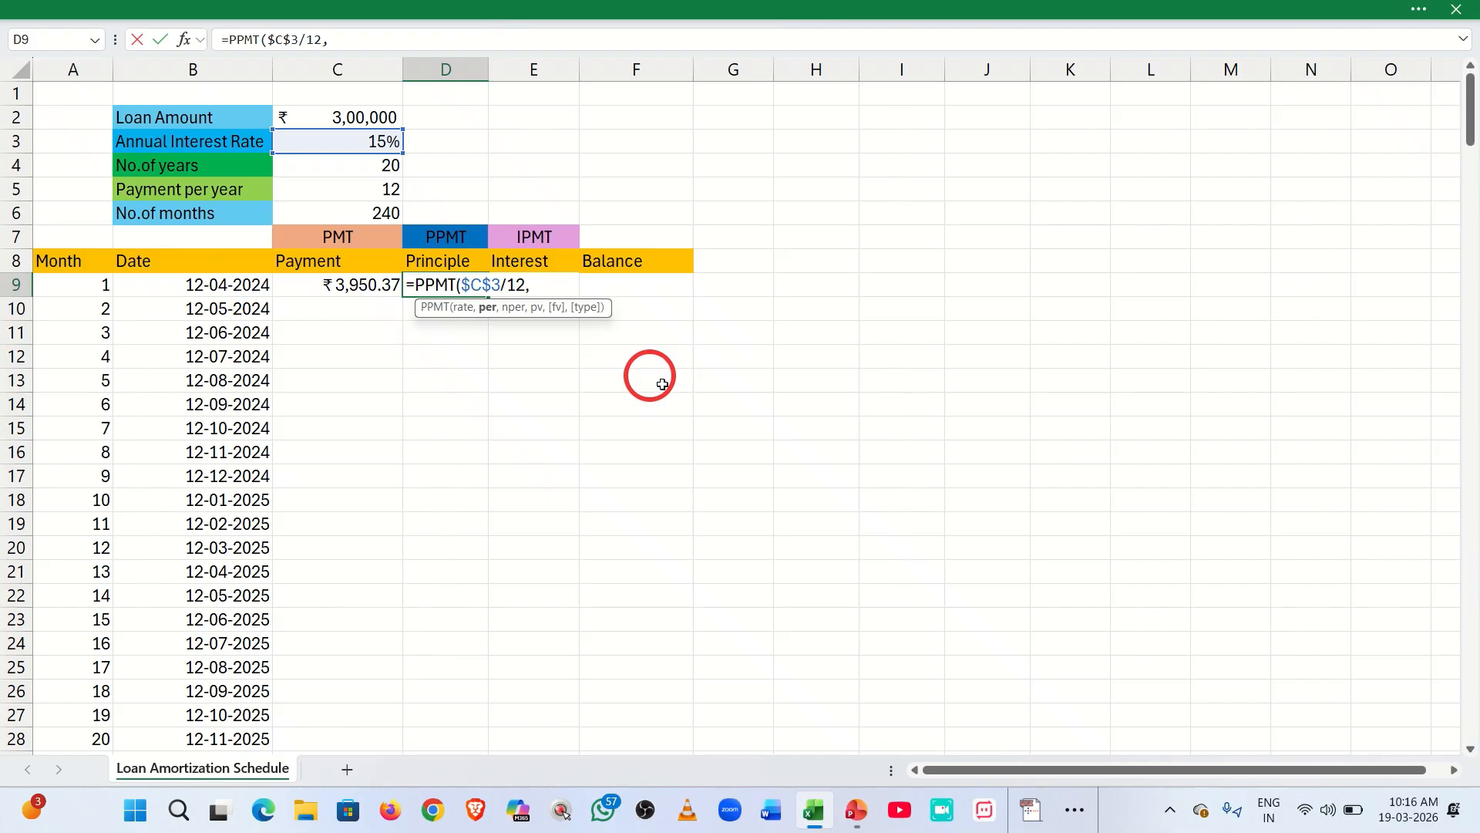
left_click(70, 287)
type(",")
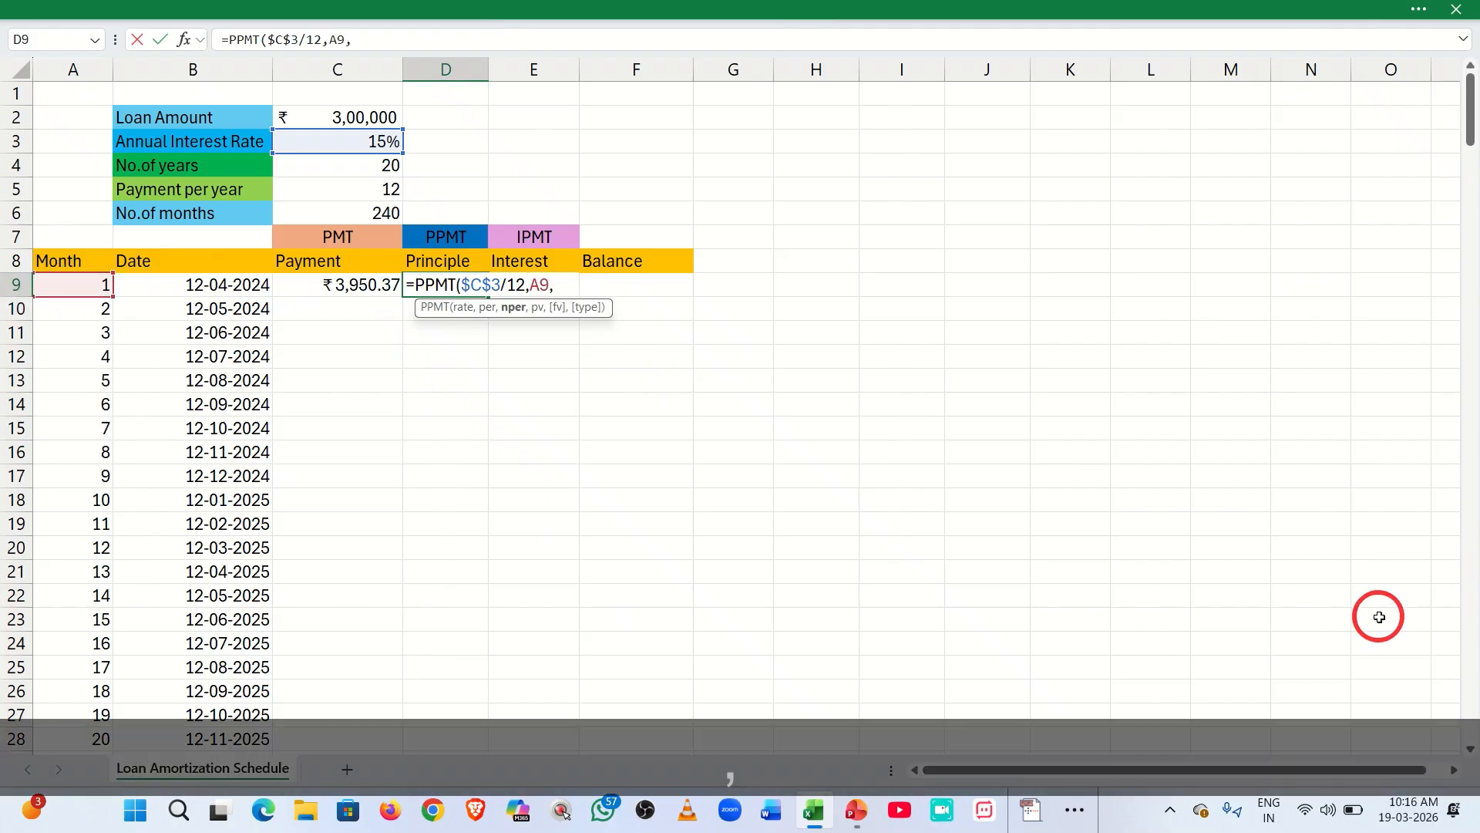
Complete the PPMT formula in D9 with $C$6 as the number of periods and -$C$2 as the present value.
left_click(332, 218)
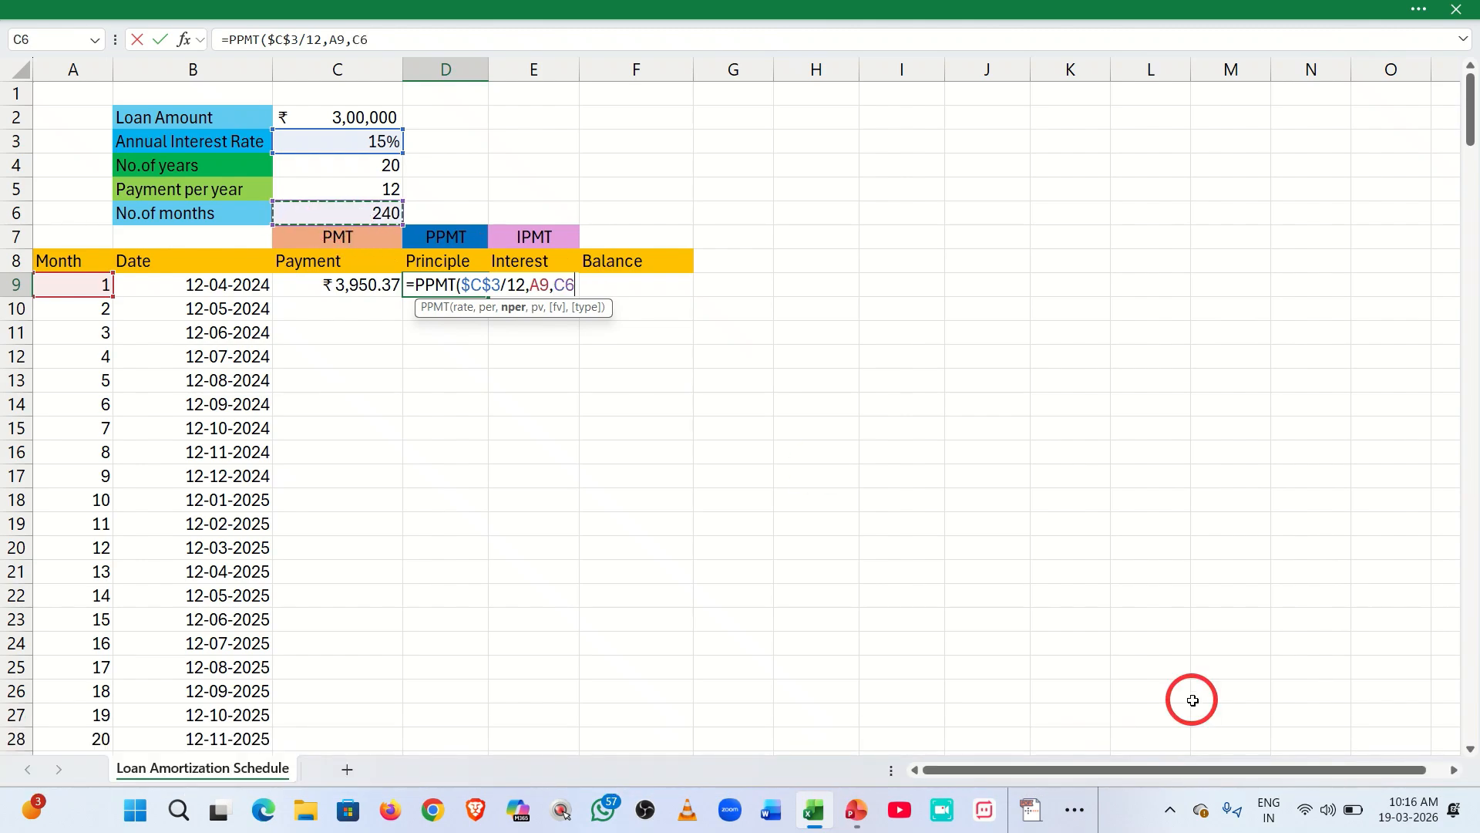
key("F4")
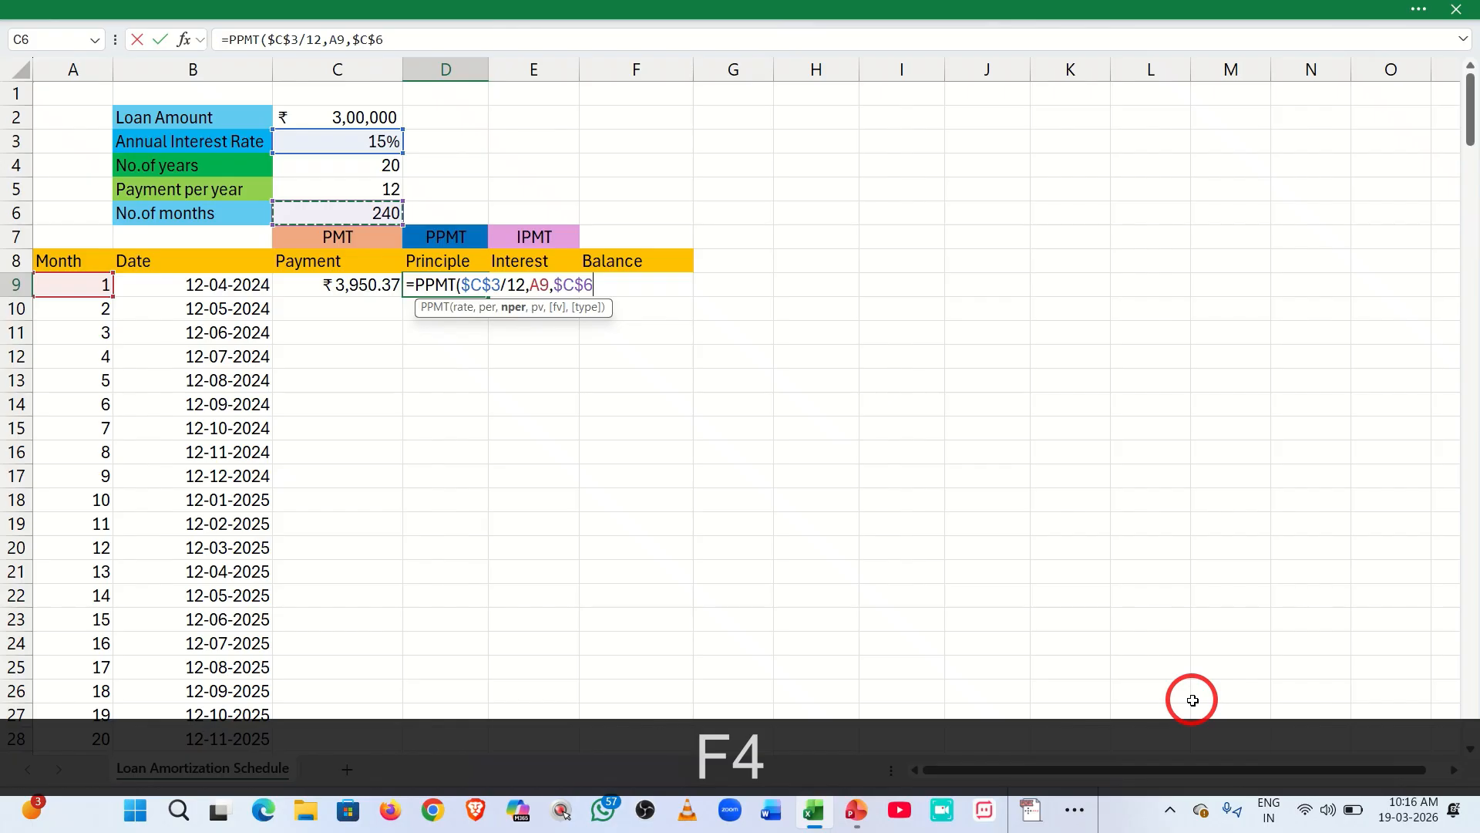
type(",")
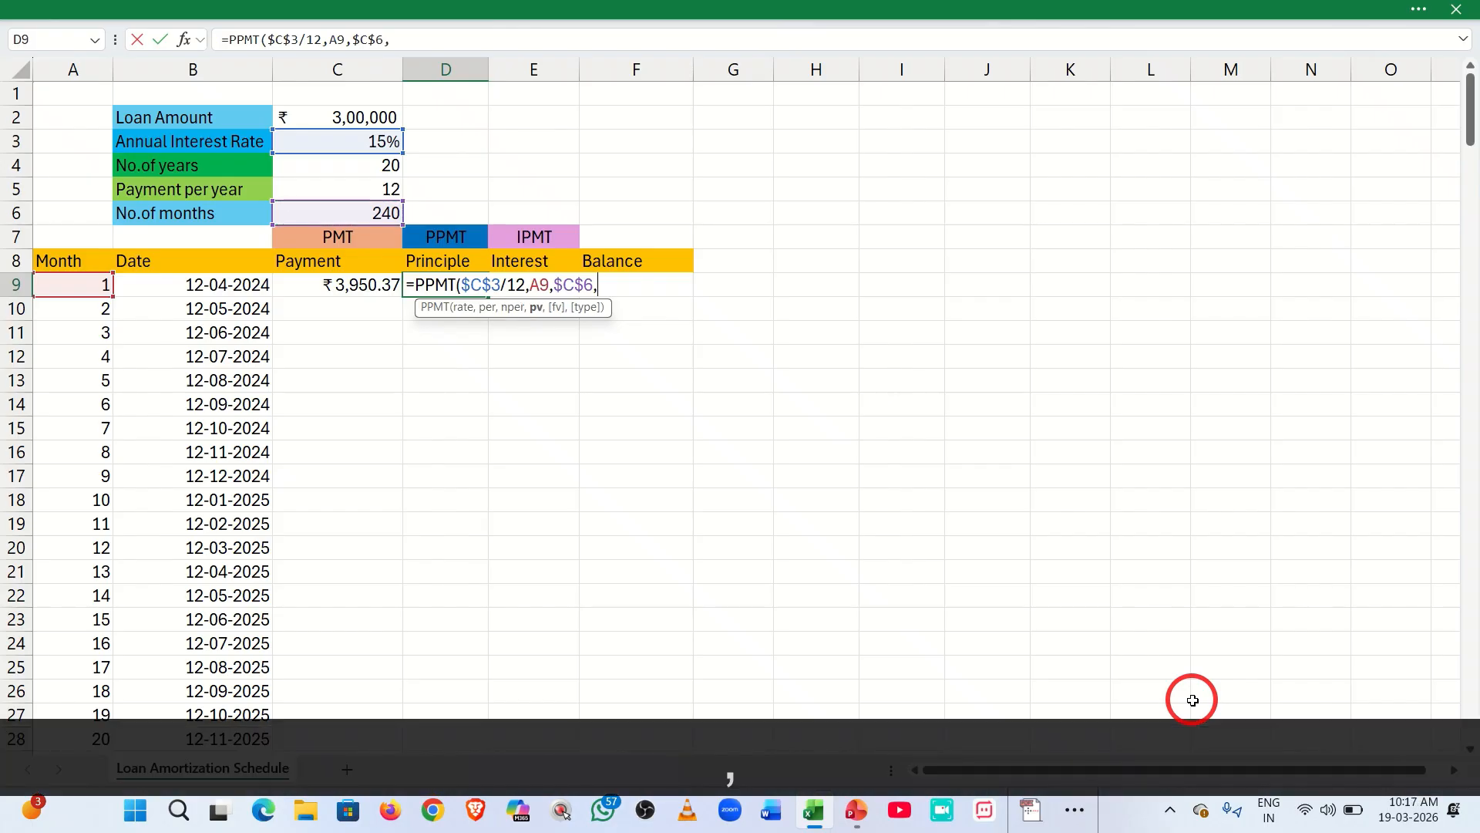
left_click(322, 115)
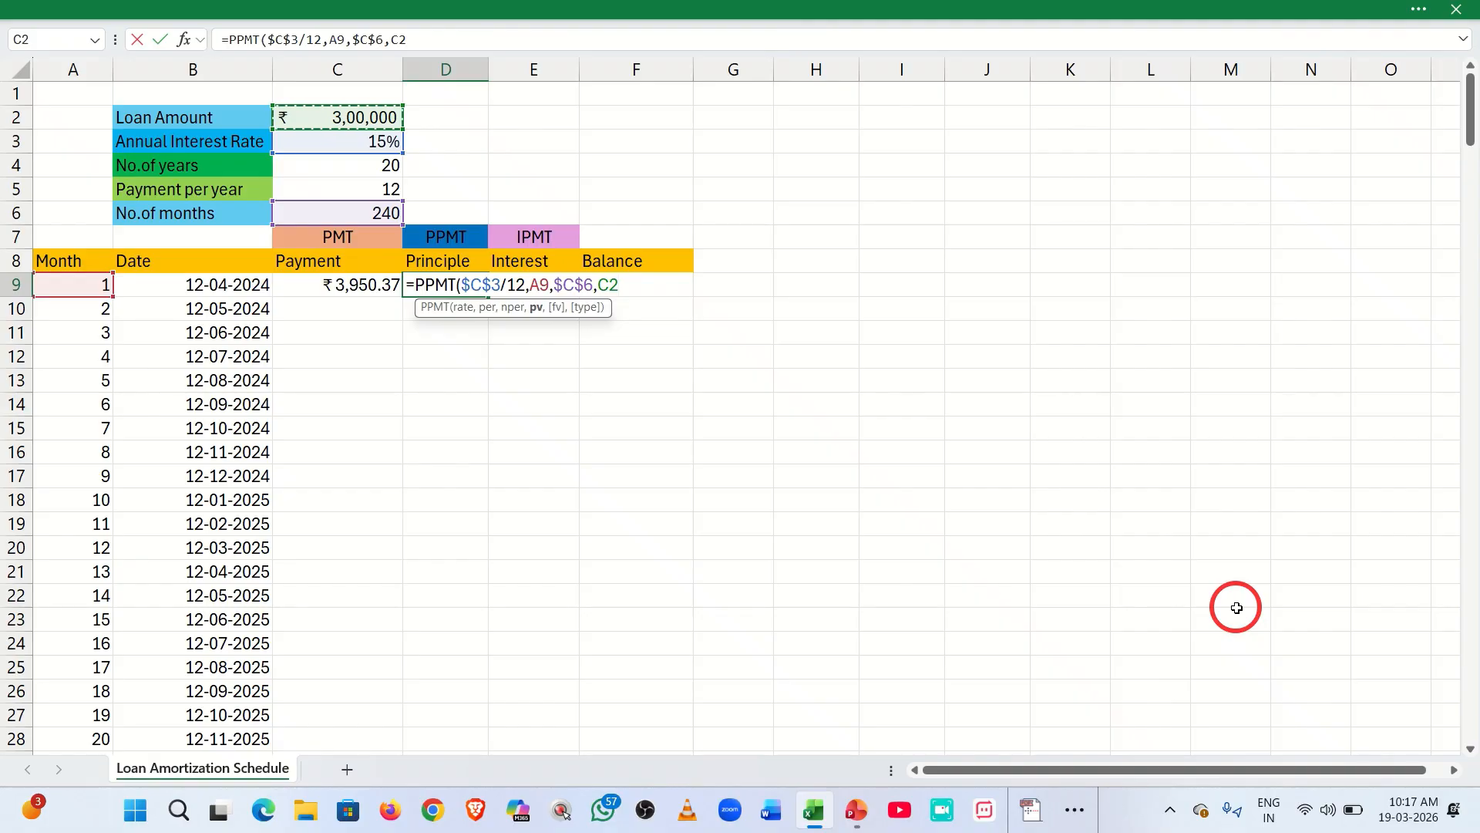
key("F4")
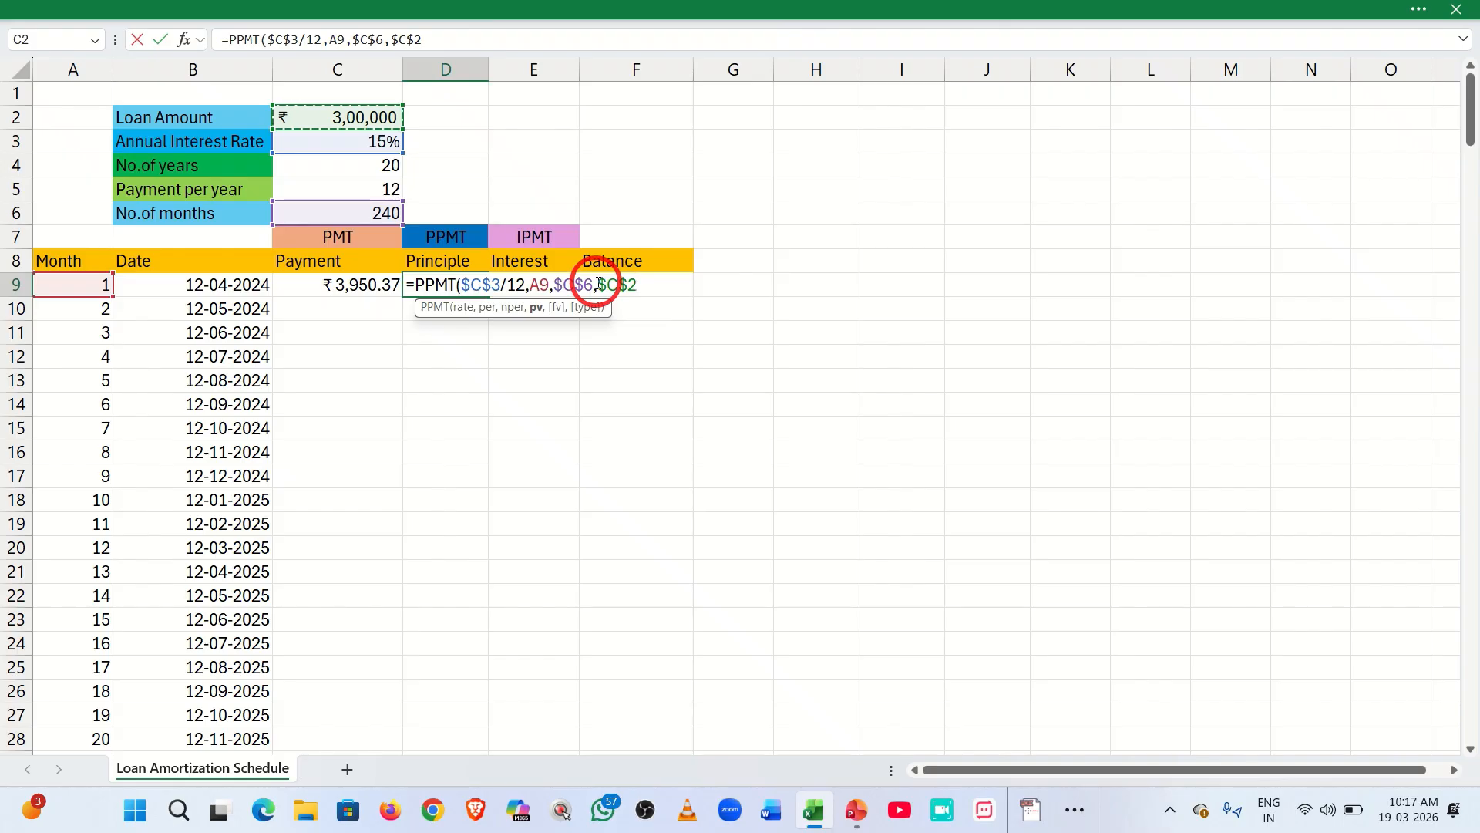
left_click(599, 284)
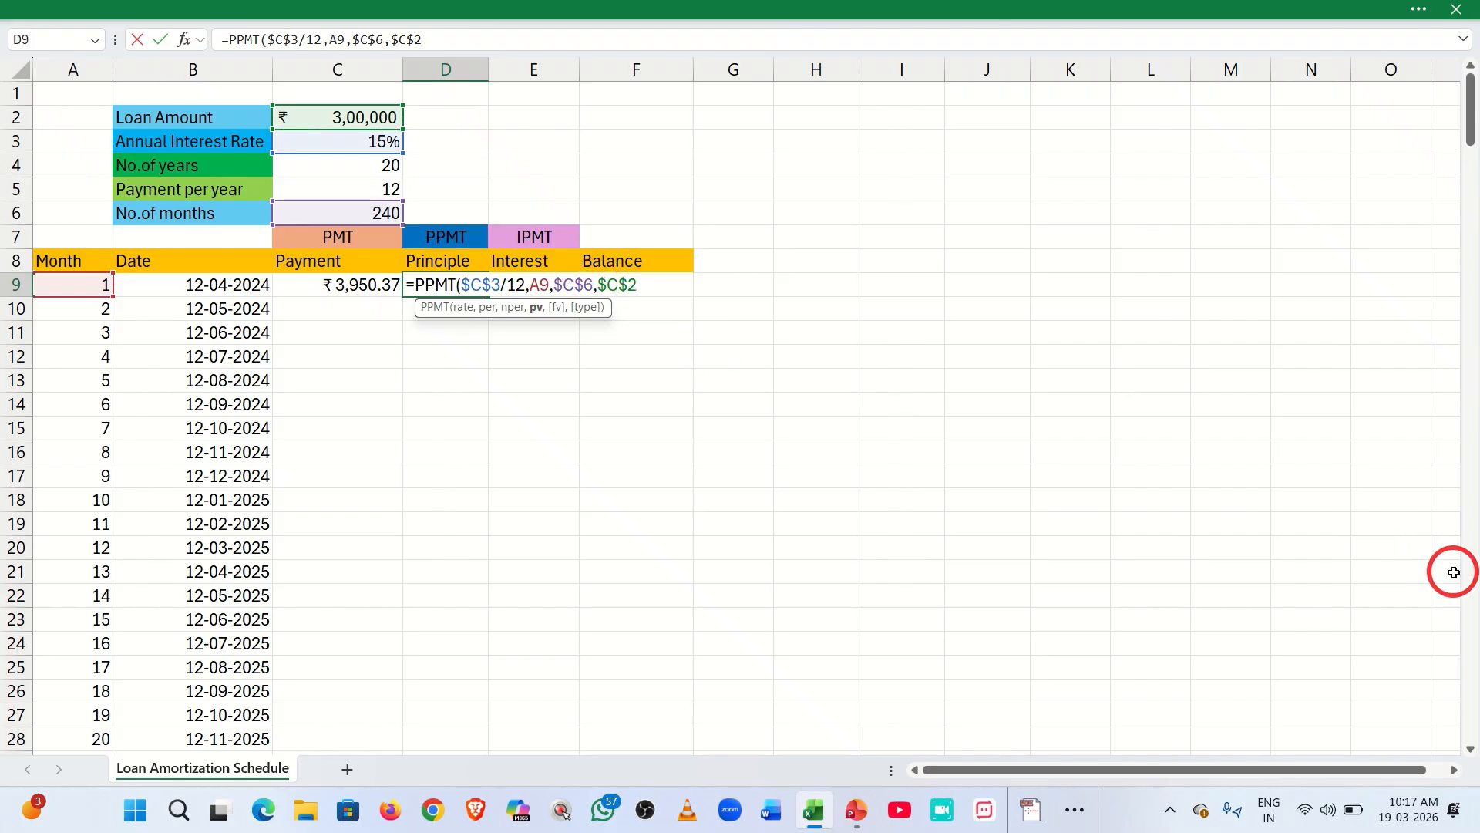
type("-")
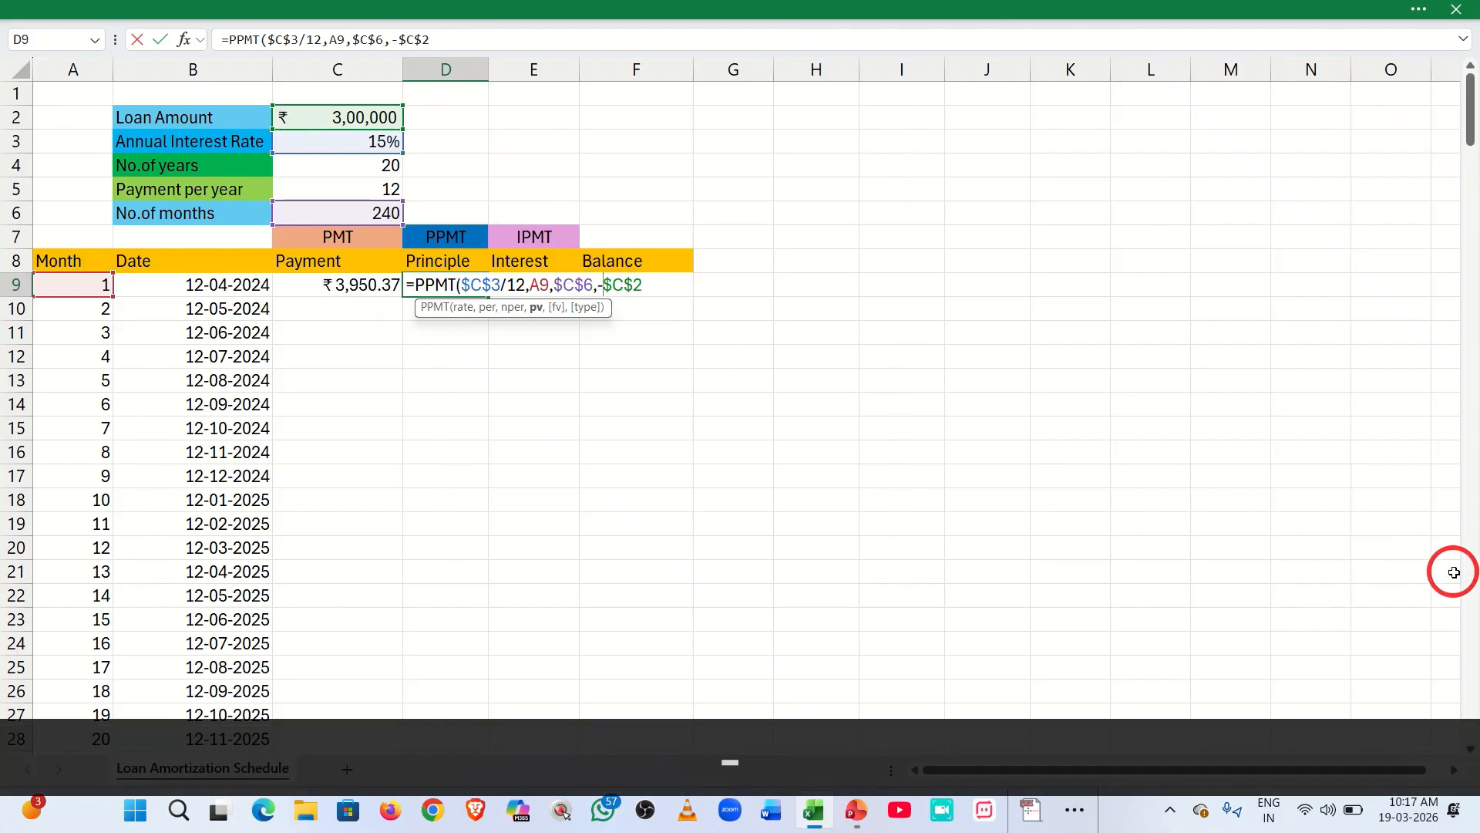
key("Return")
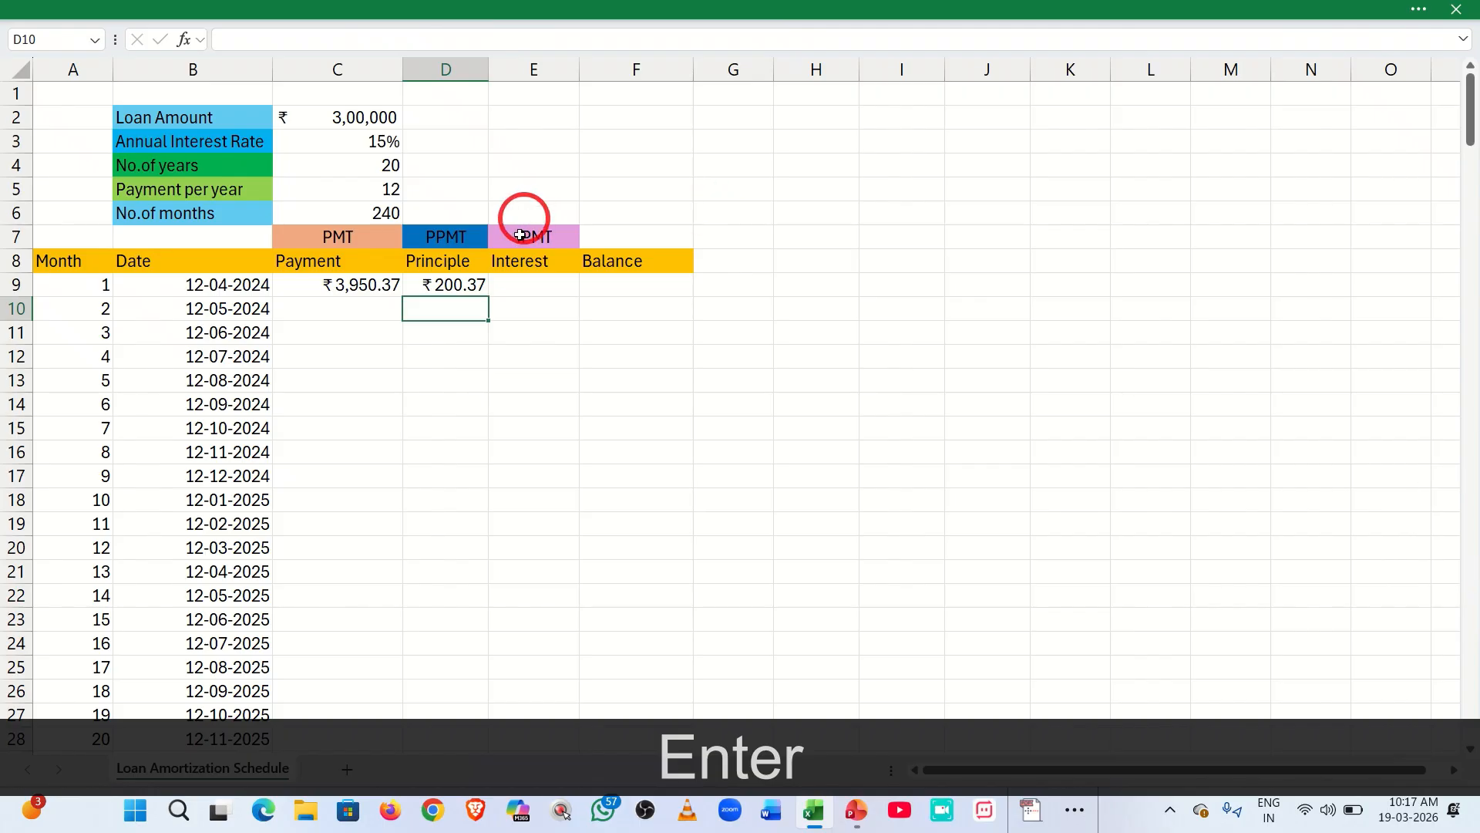
Begin an IPMT formula in the first Interest cell, E9, with $C$3/12 as the rate and A9 as the period.
left_click(520, 290)
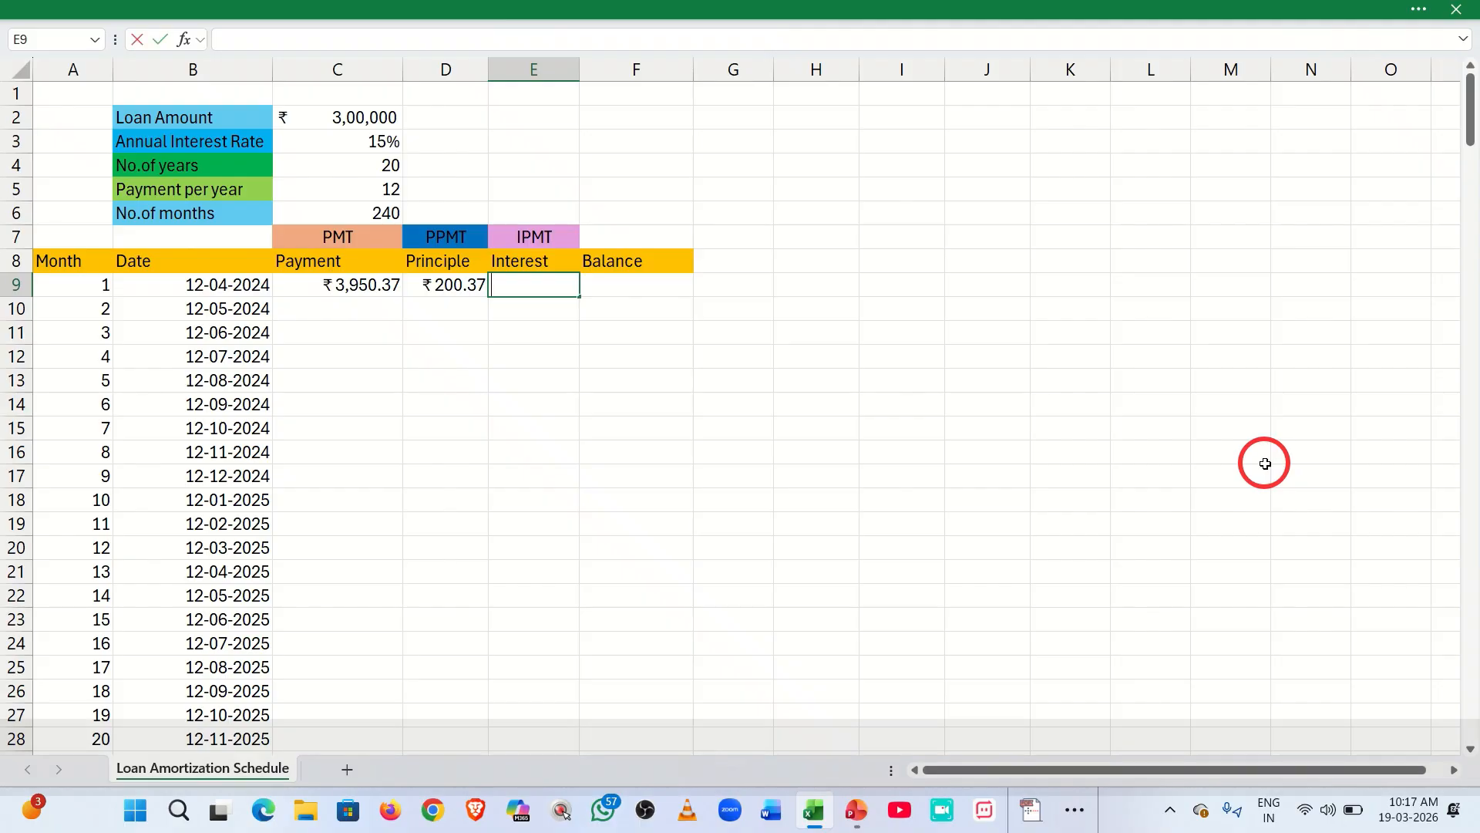
type("=ip")
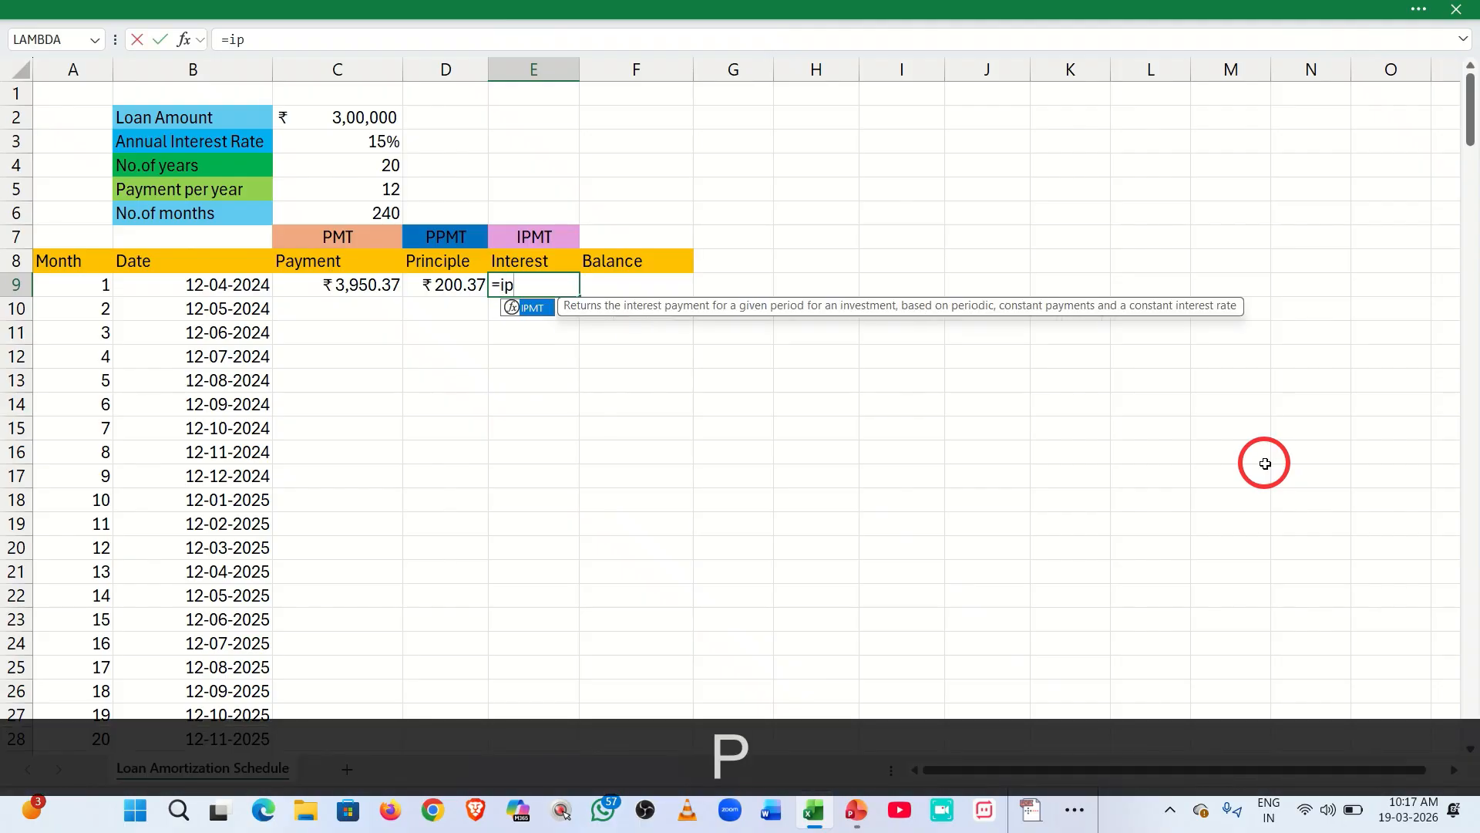
key("Tab")
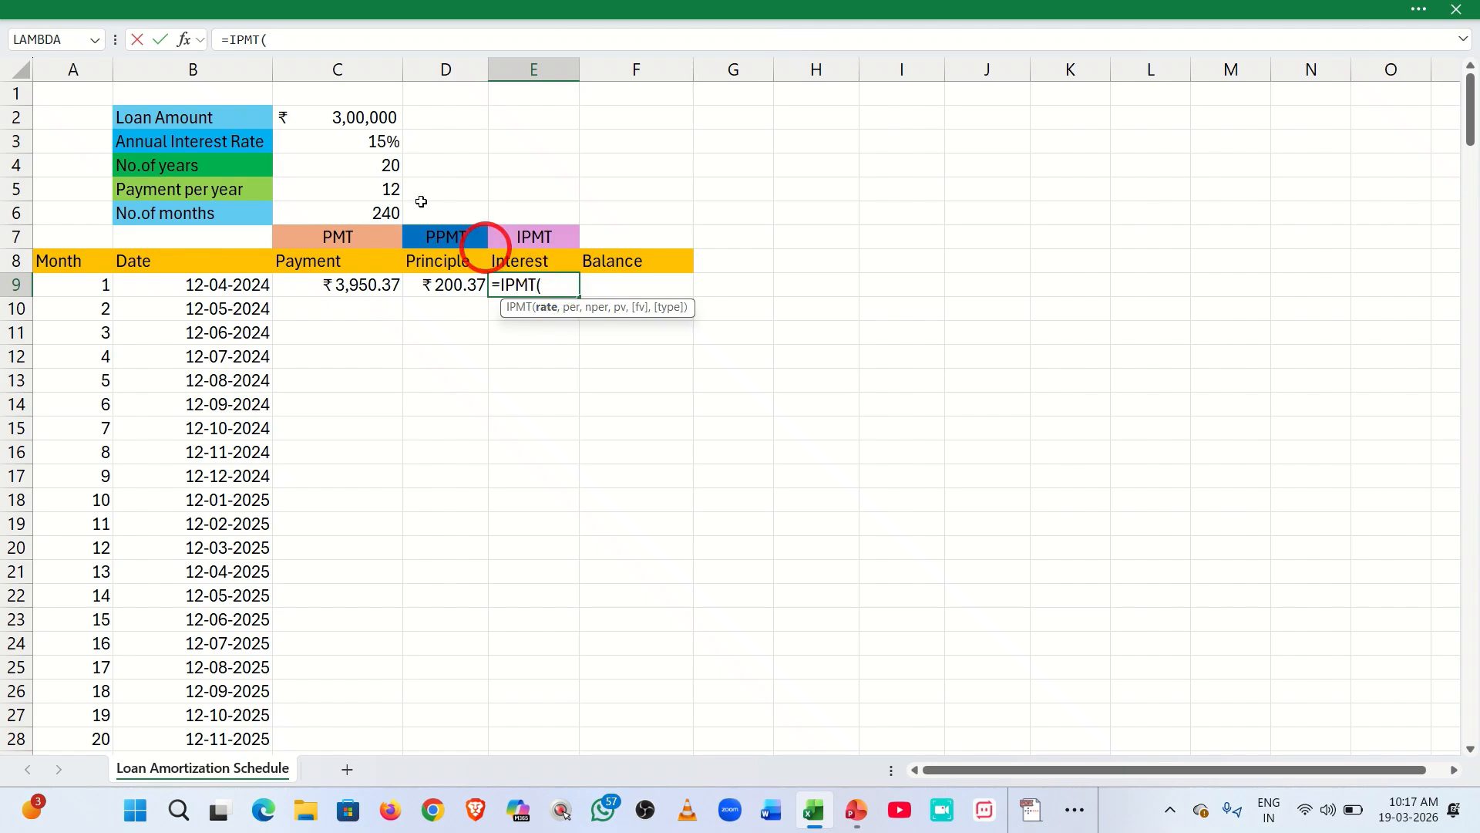
left_click(331, 144)
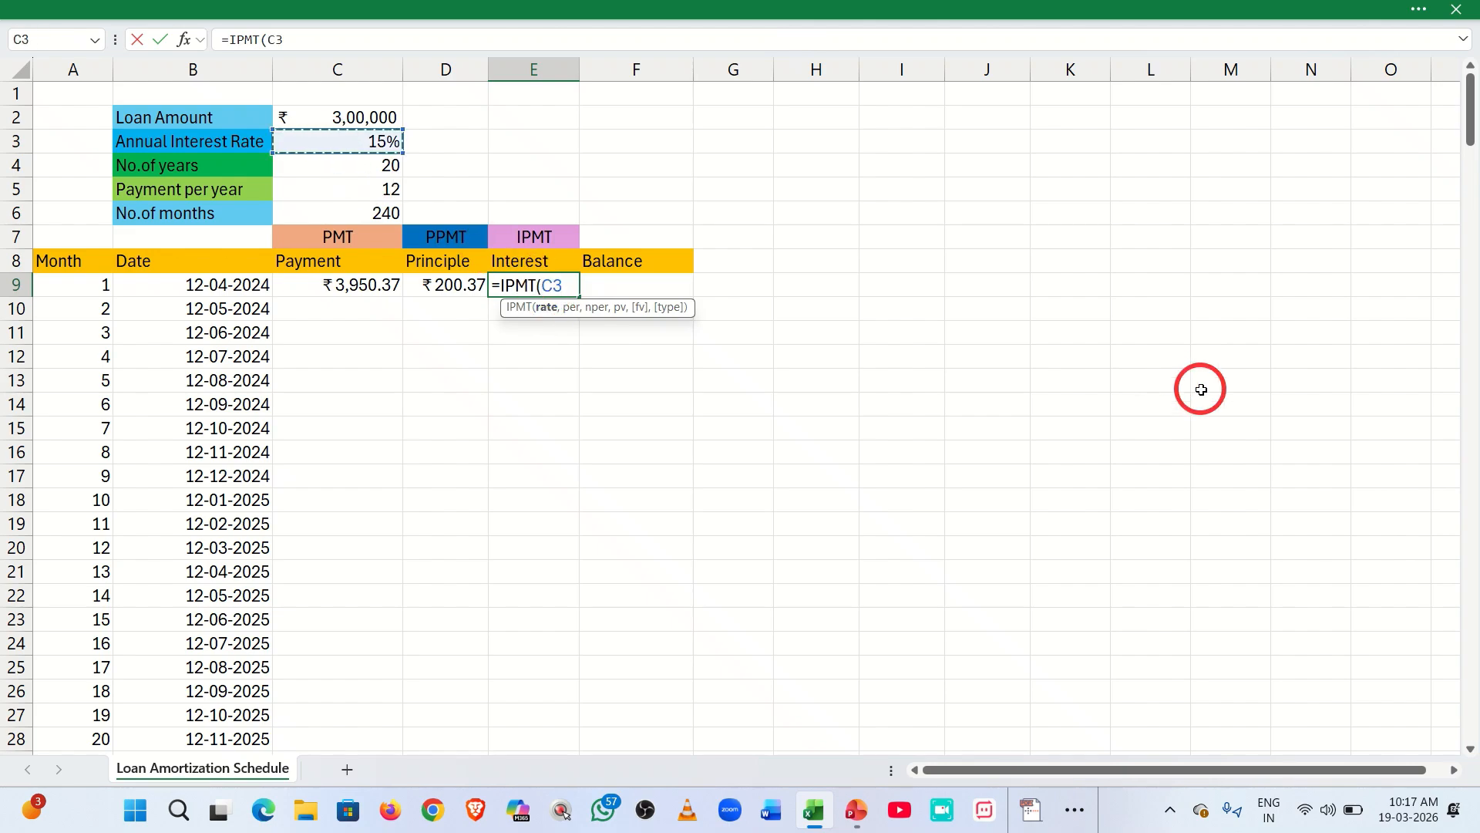
key("F4")
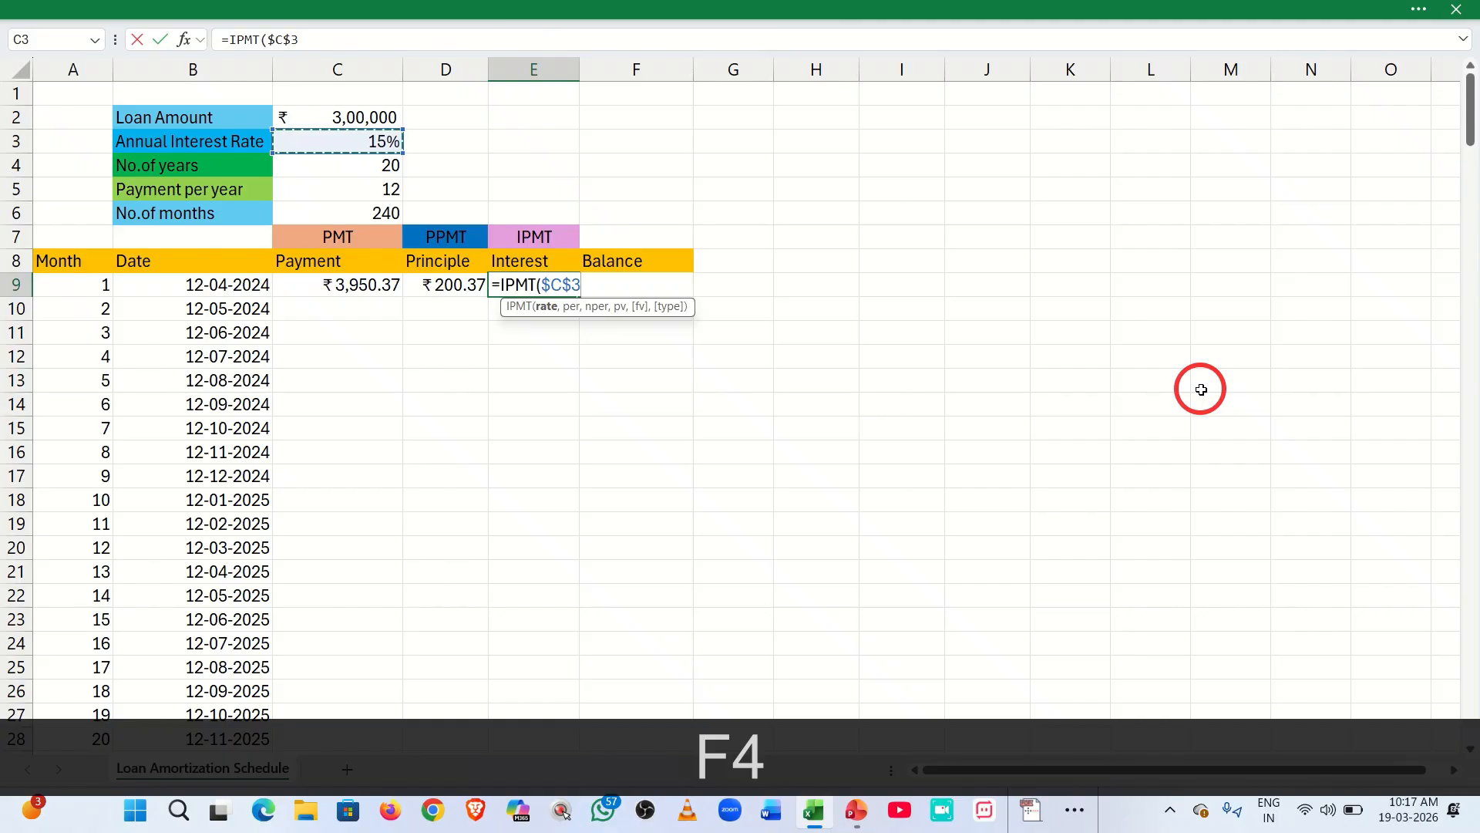
type("/1")
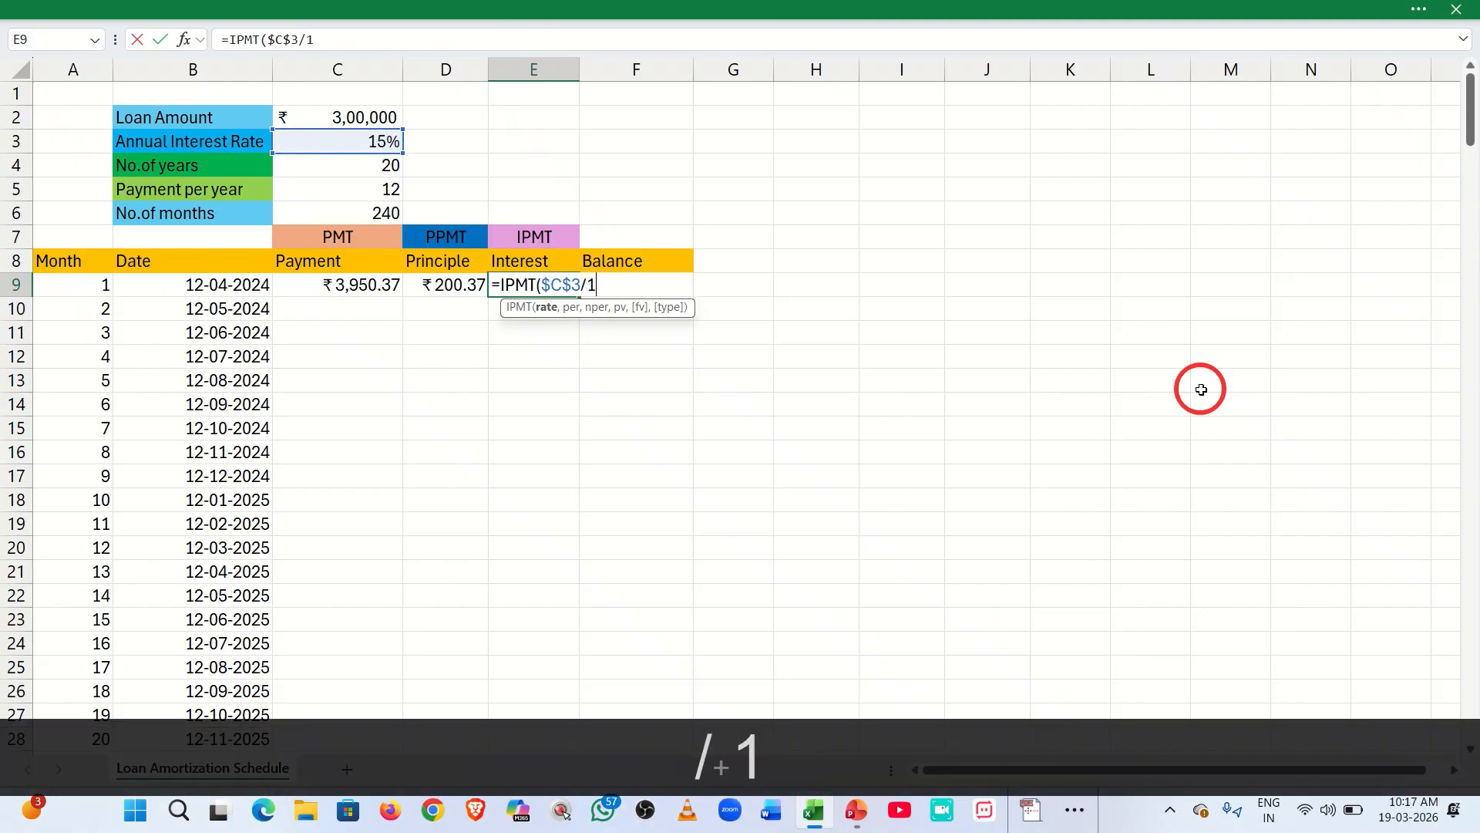
type("2,")
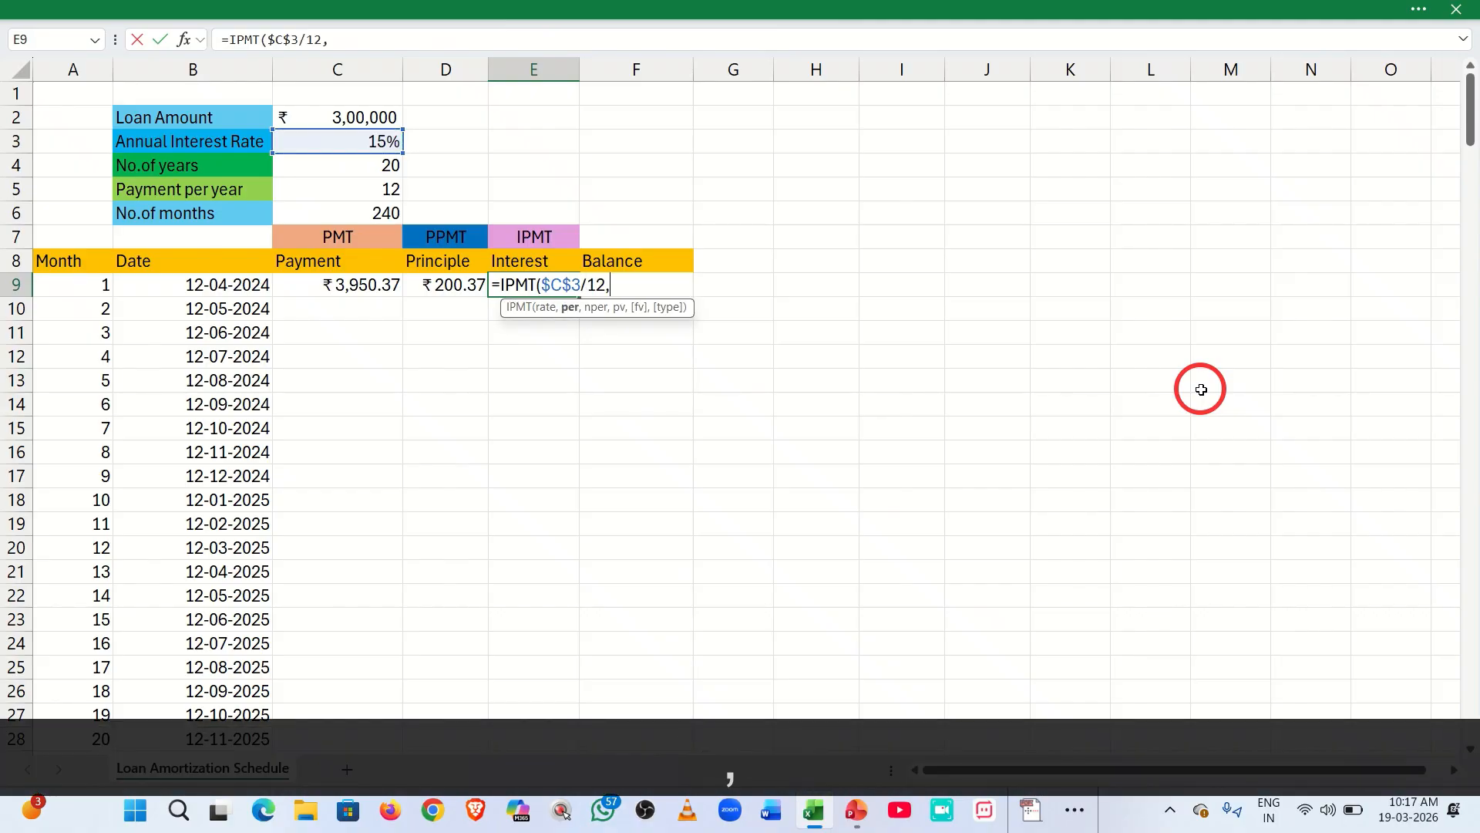
left_click(49, 287)
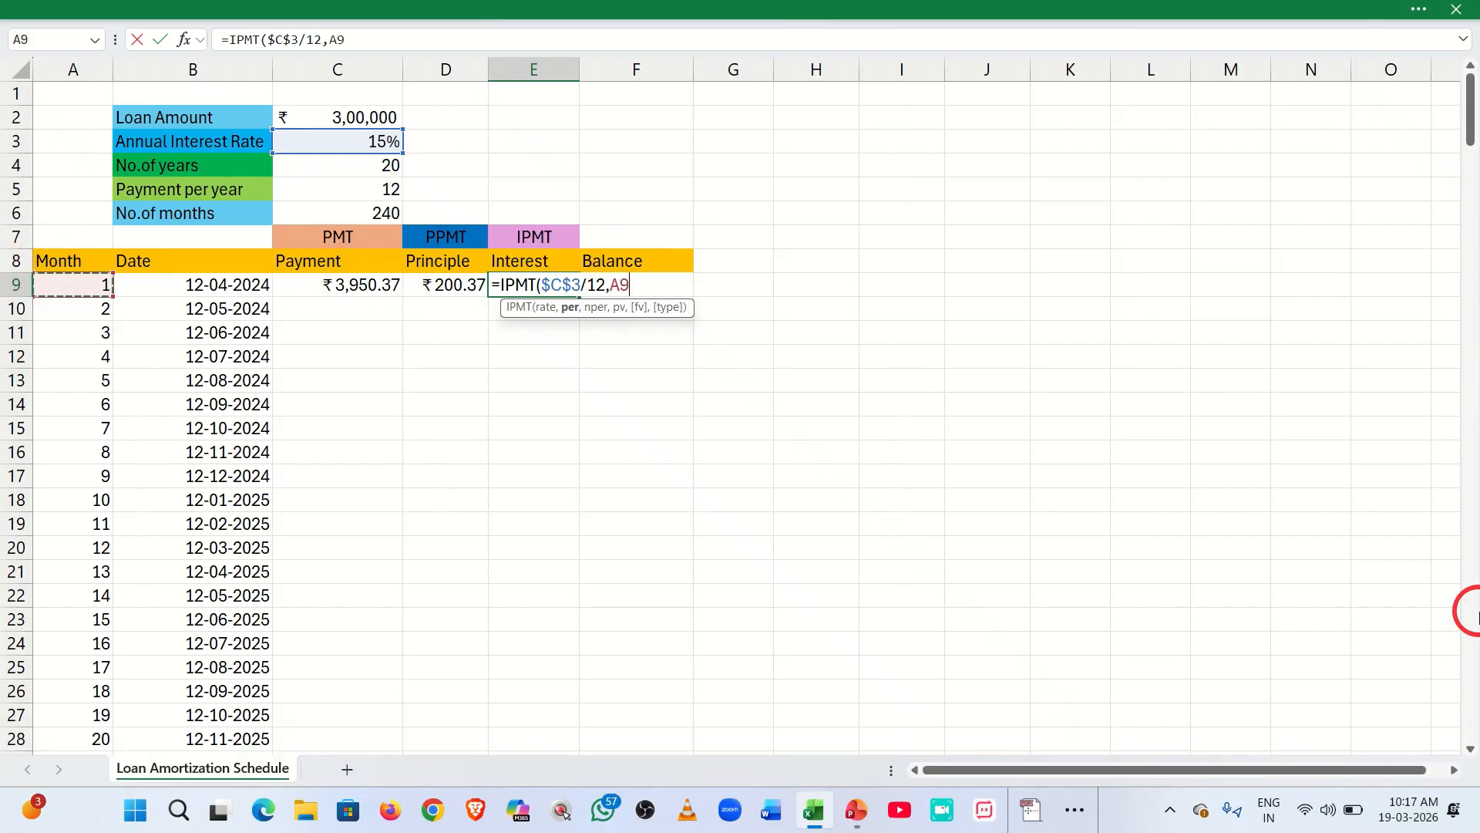
Complete the IPMT formula in E9 with $C$6 as the number of periods and -$C$2 as the present value.
type(",")
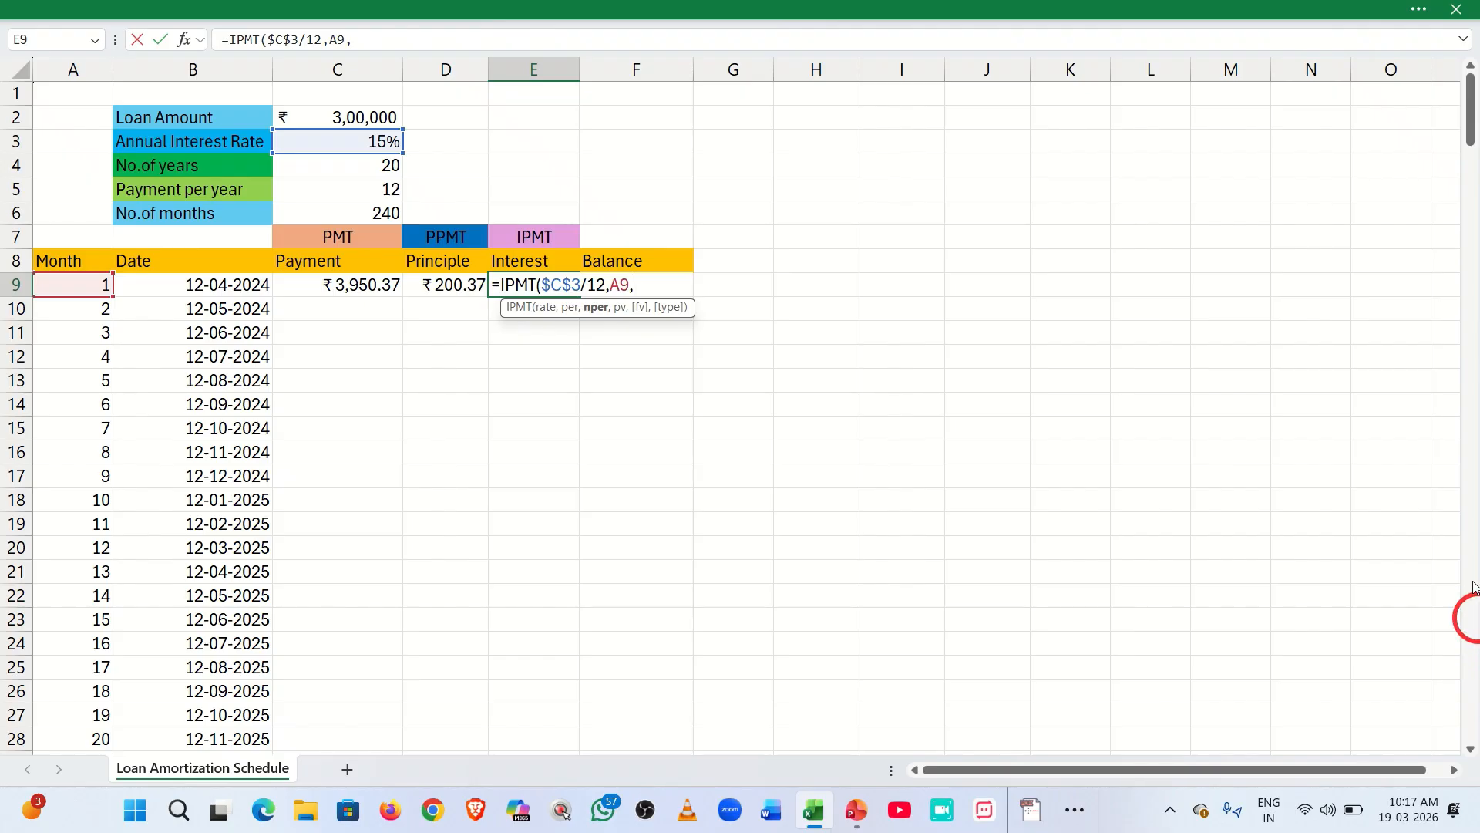
left_click(348, 211)
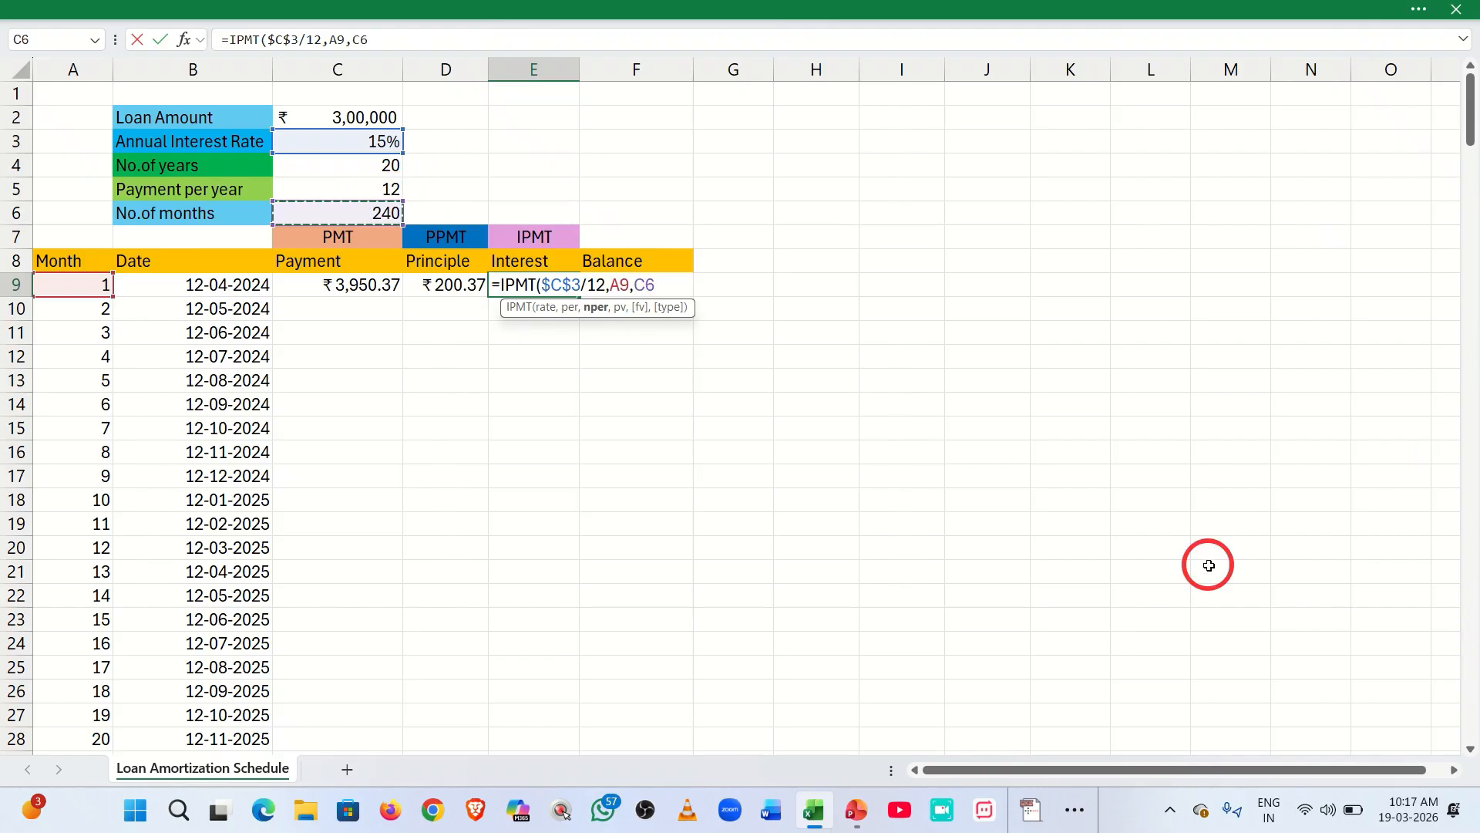
key("F4")
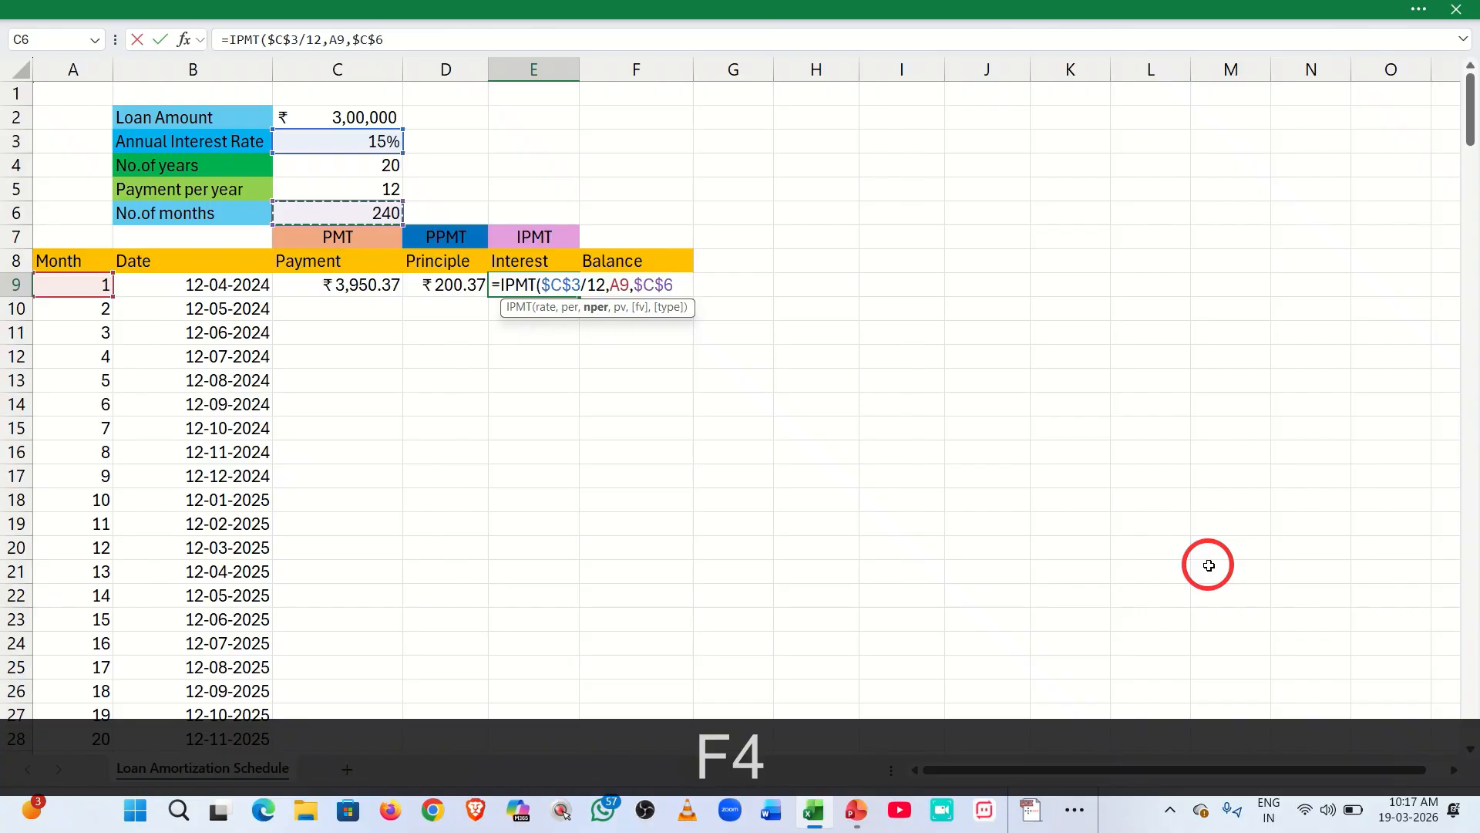
type(",")
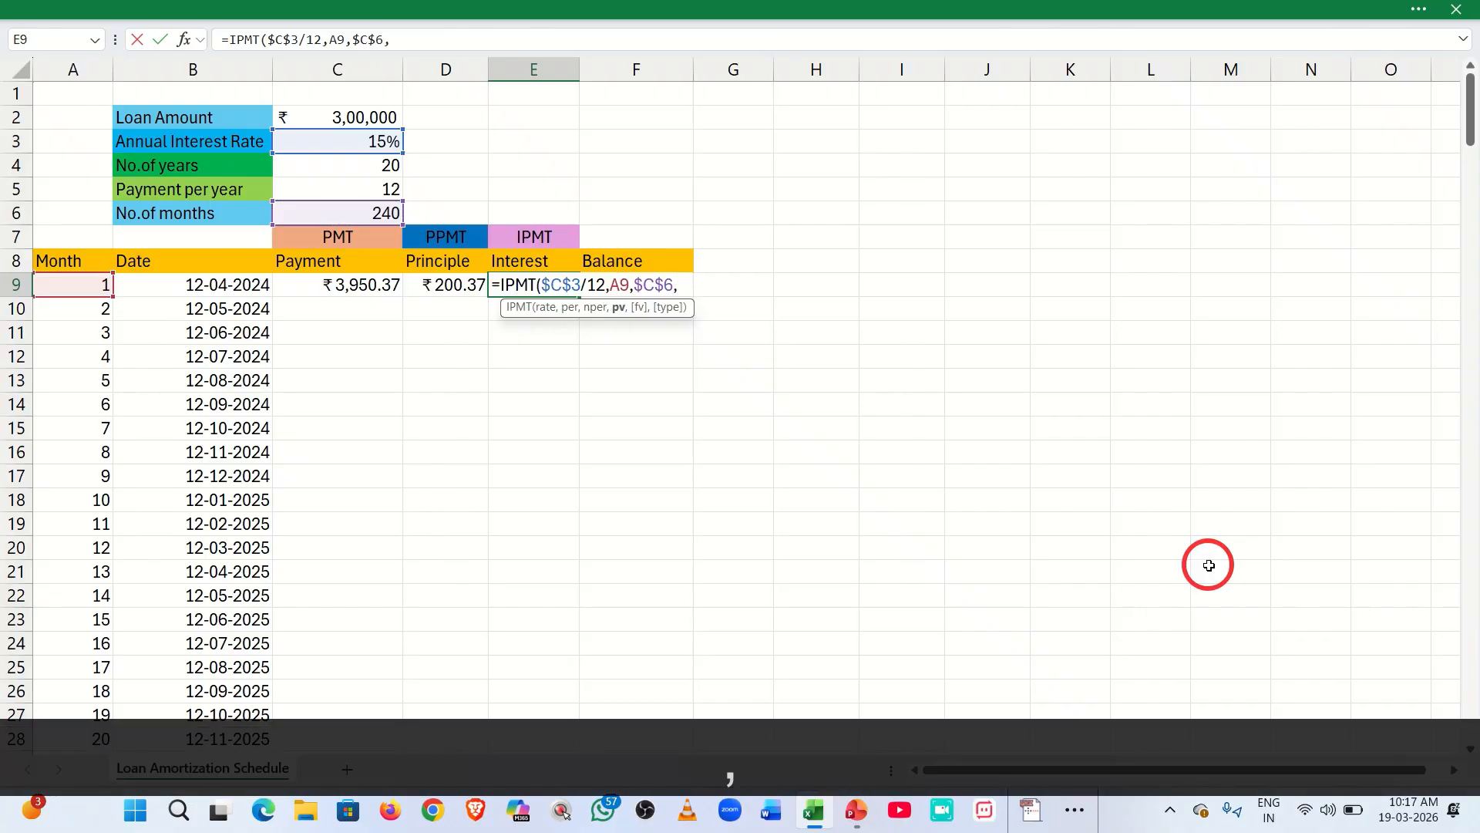
left_click(301, 115)
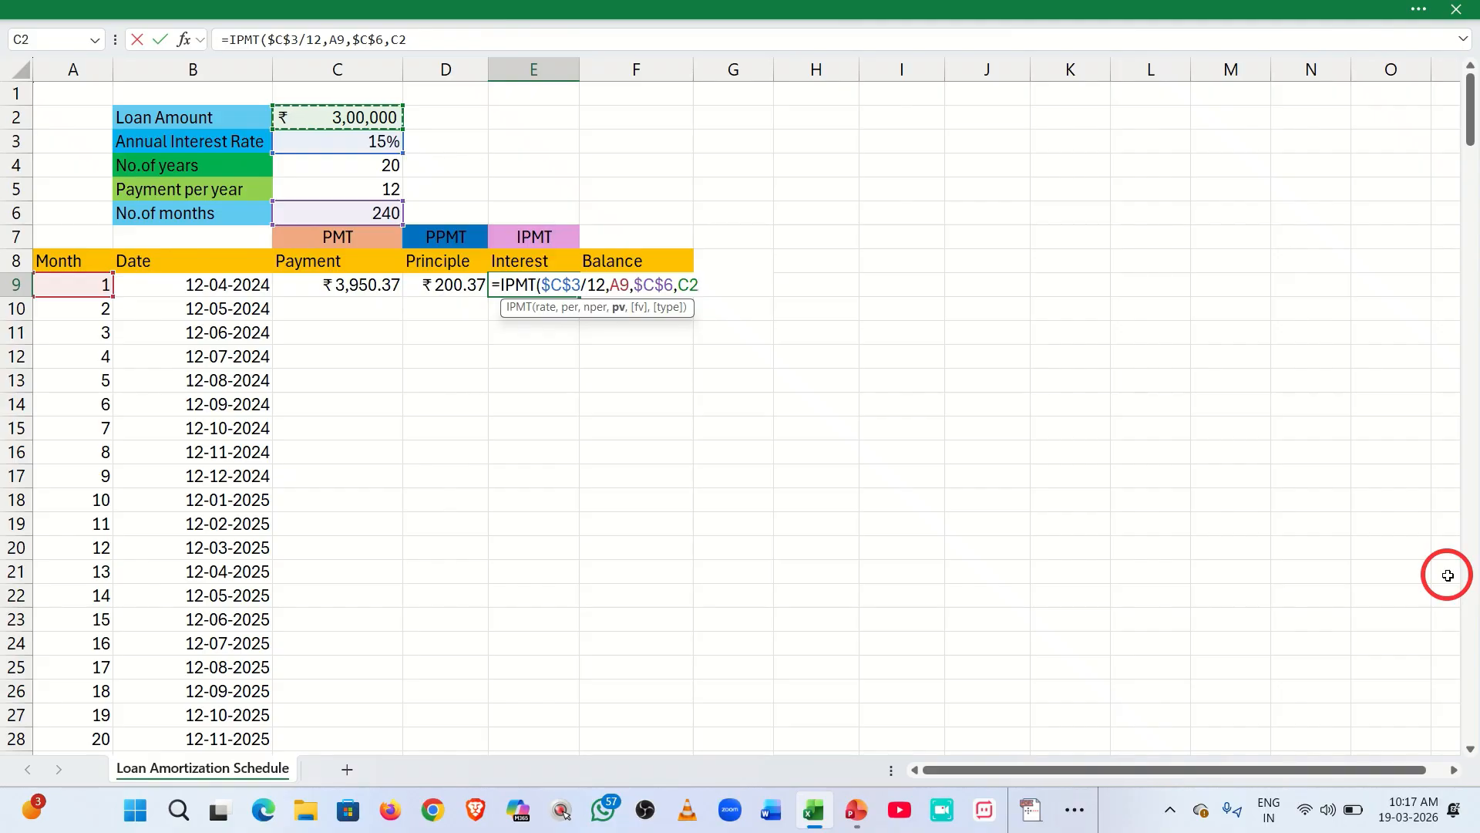
key("F4")
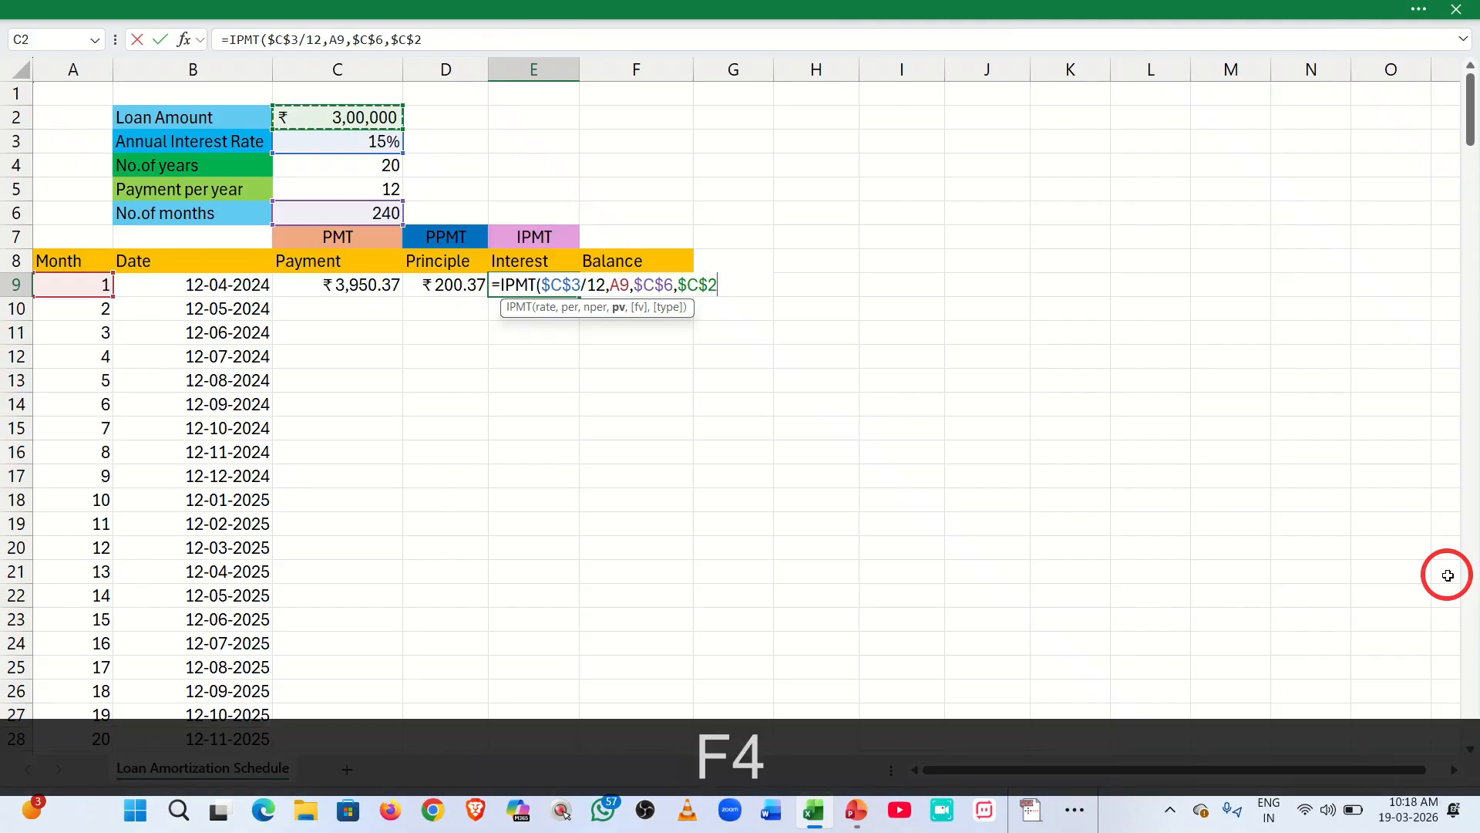
left_click(678, 287)
type("-")
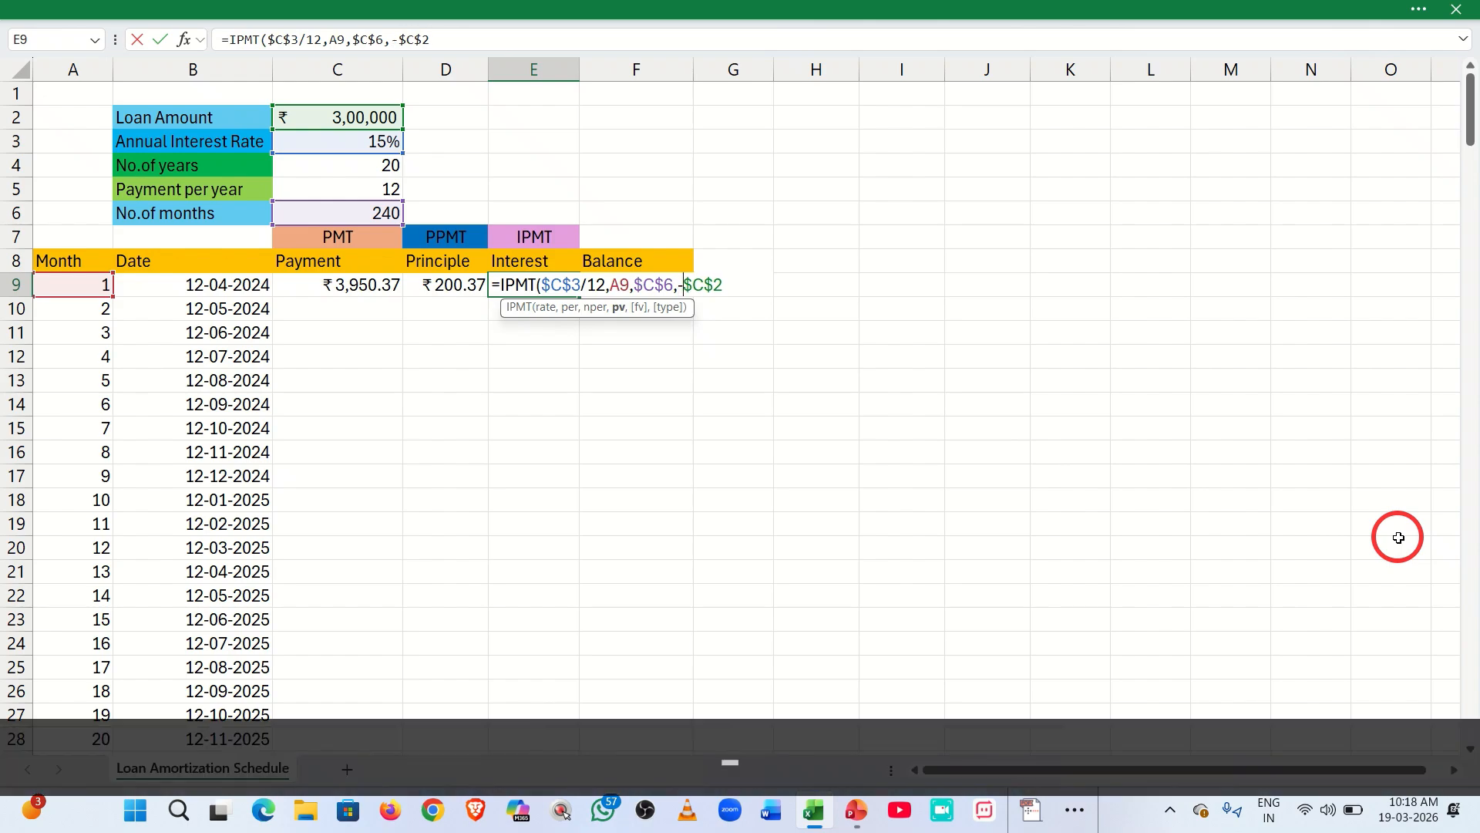
key("Return")
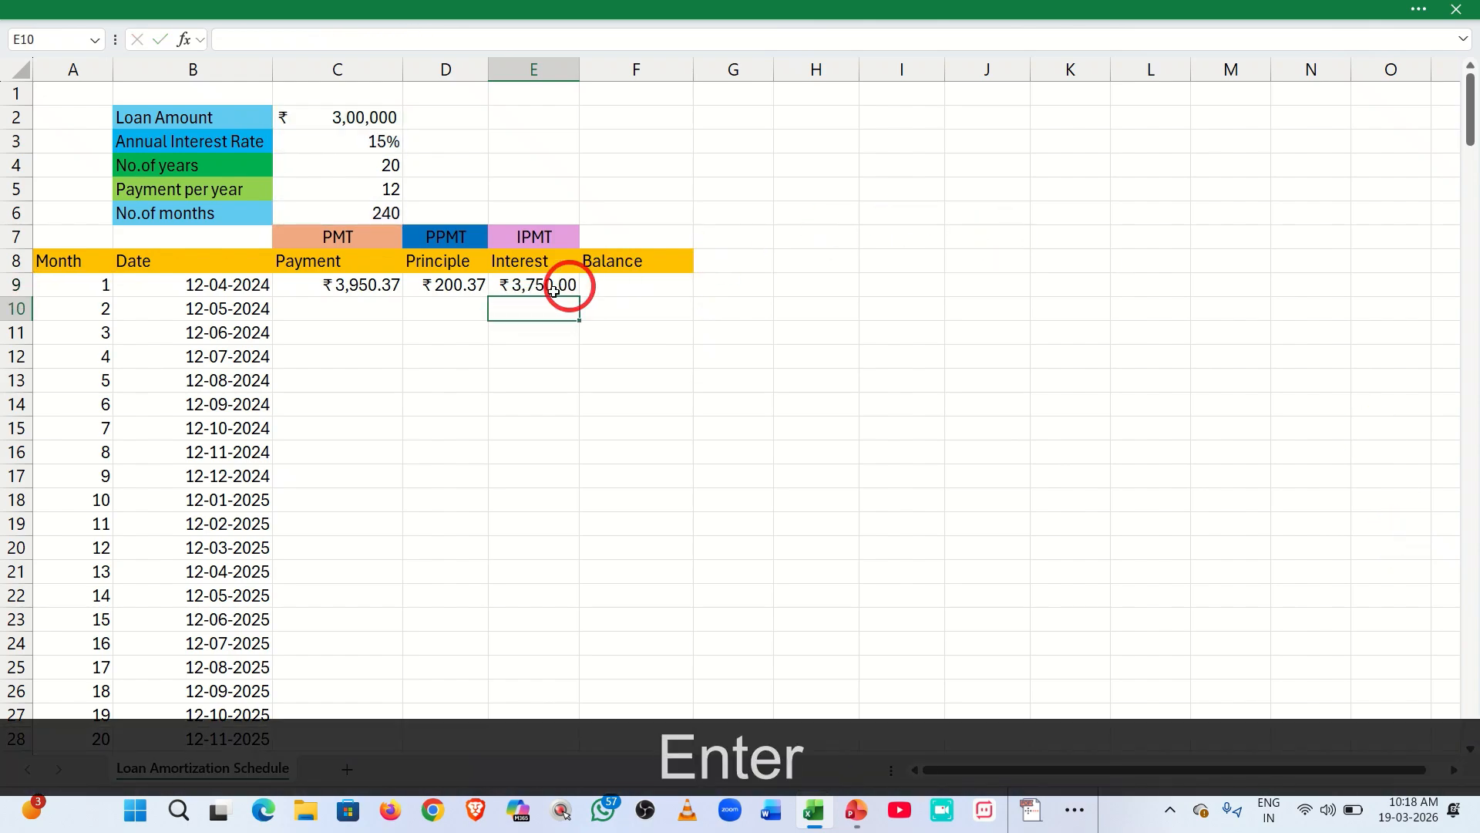
Enter the formula =$C$2-D9 in the first Balance cell, F9, to subtract the principal from the loan amount.
left_click(615, 287)
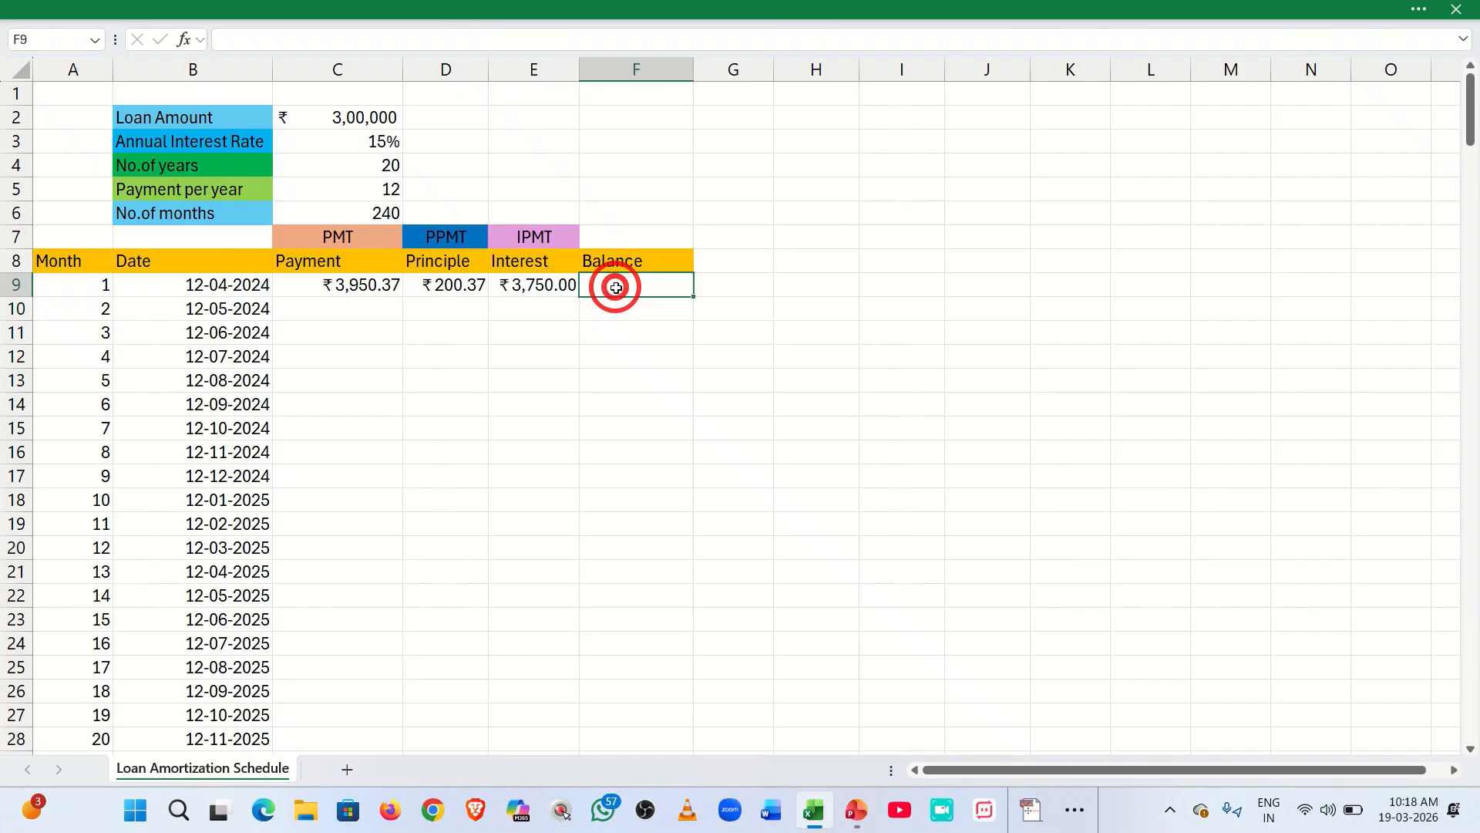
type("=")
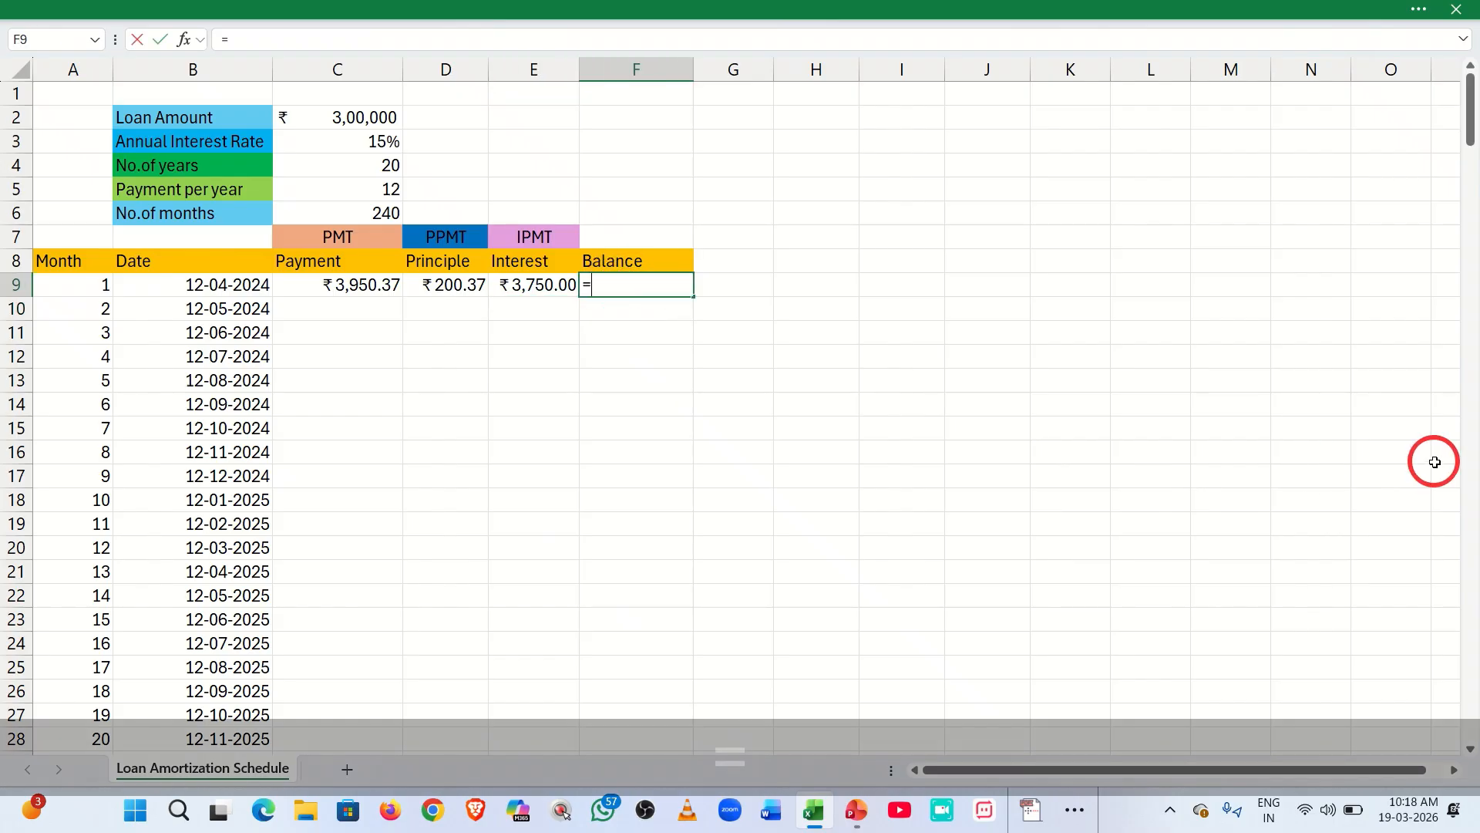
left_click(333, 118)
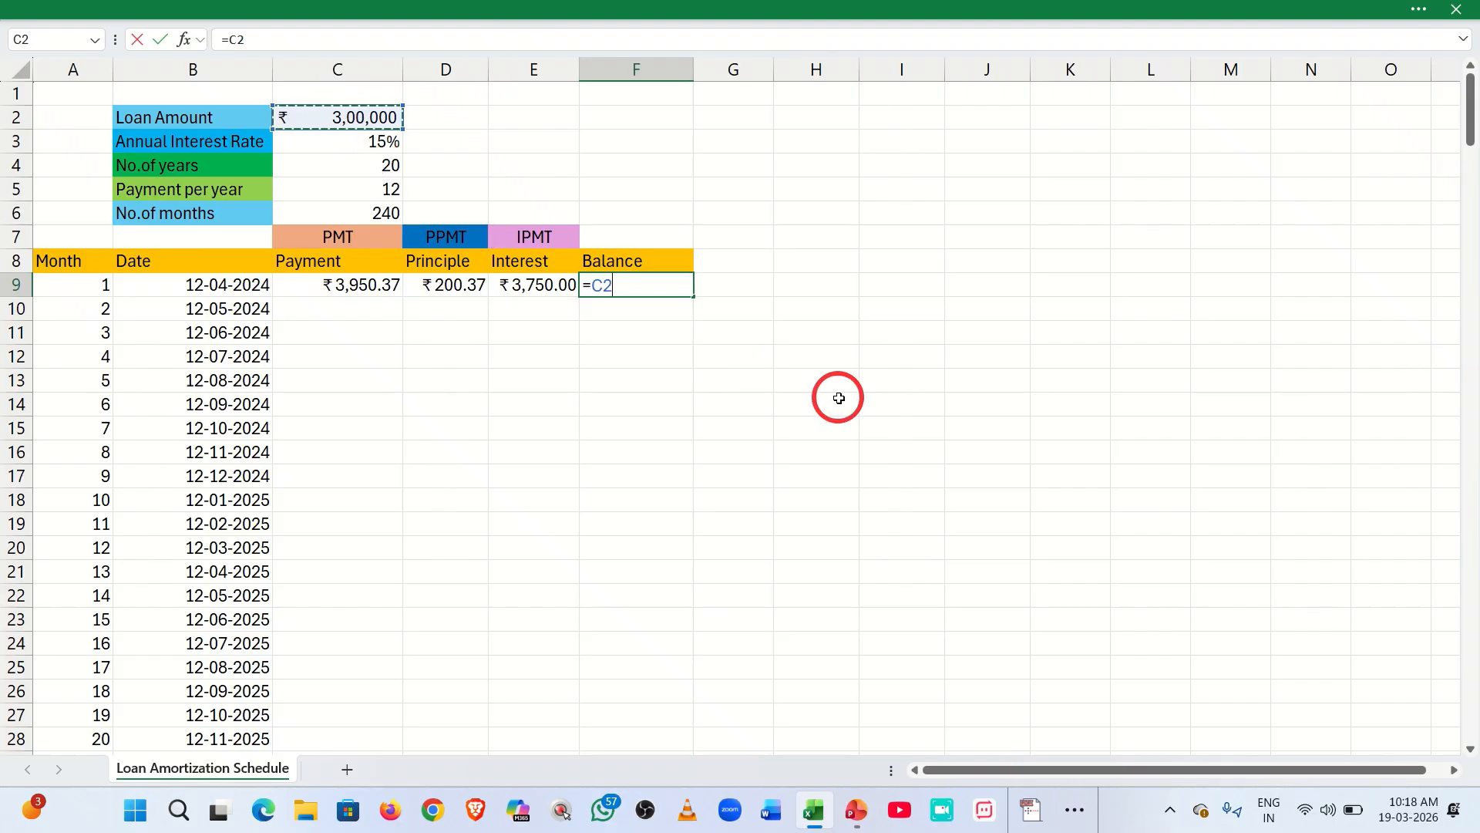
key("F4")
type("-")
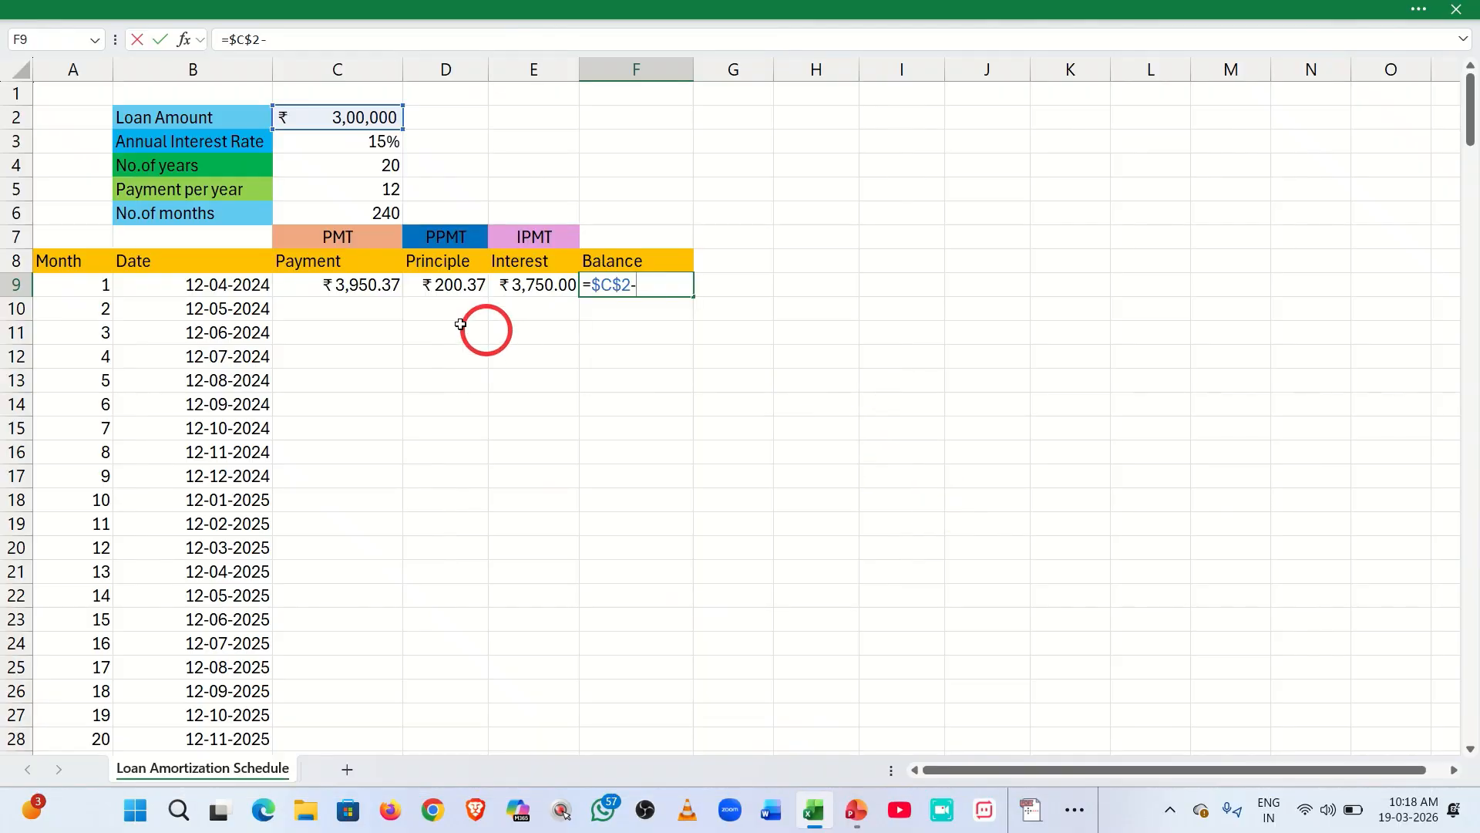
left_click(430, 287)
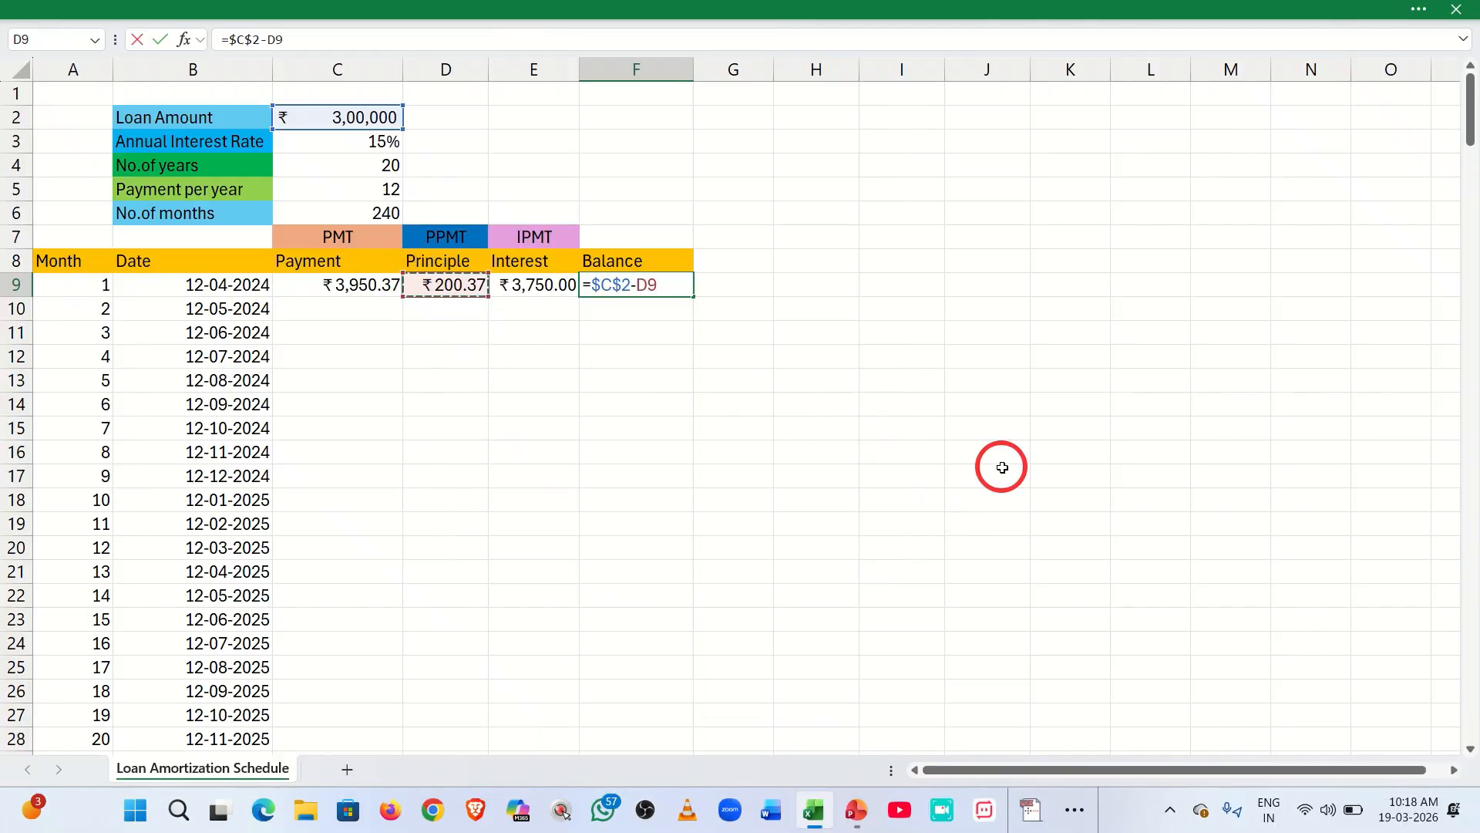
key("Return")
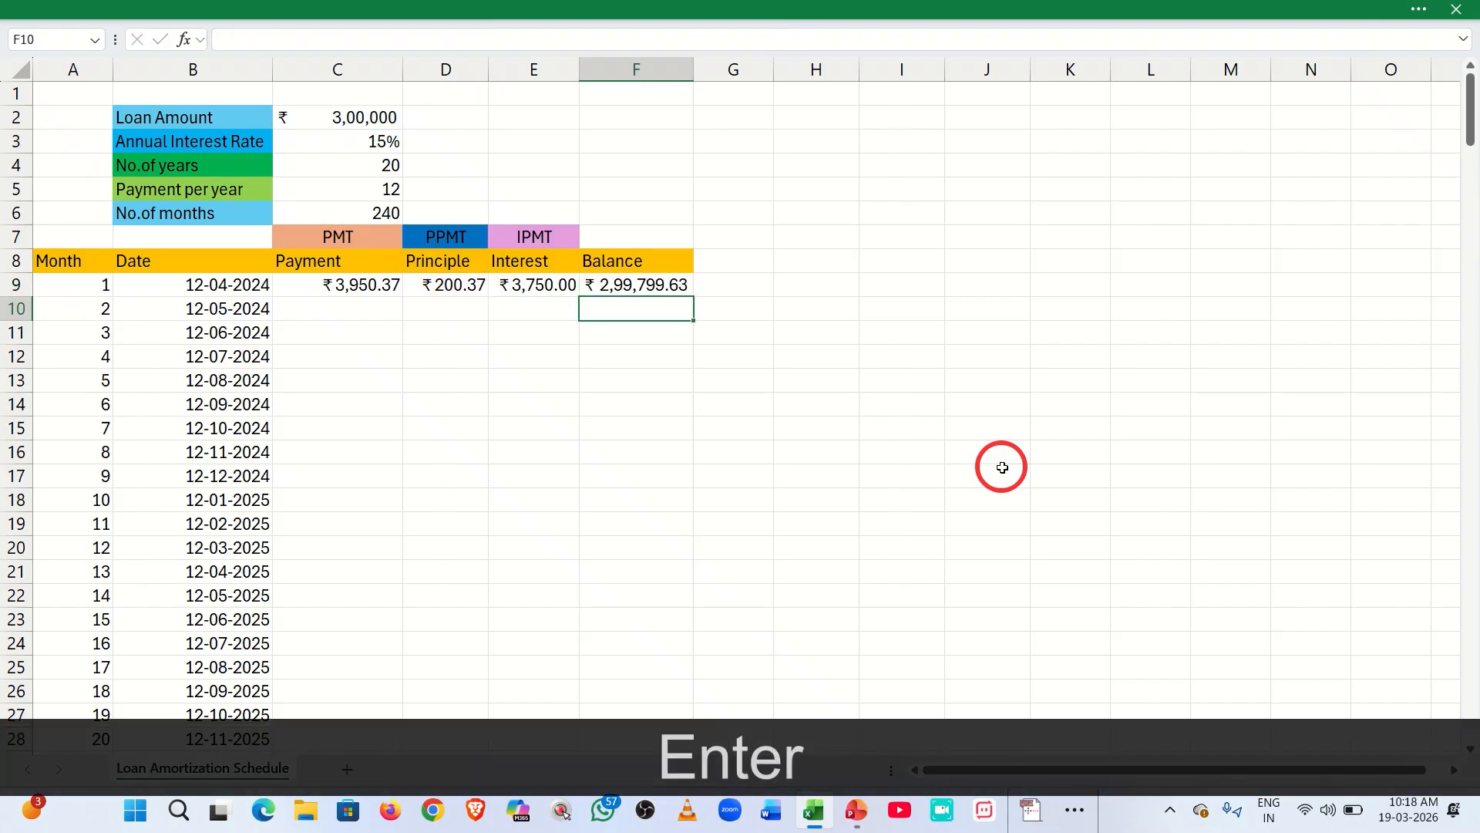
Fill the Payment, Principle and Interest formulas in C9:E9 down one row to month 2.
left_click(322, 287)
left_click_drag(366, 290, 531, 300)
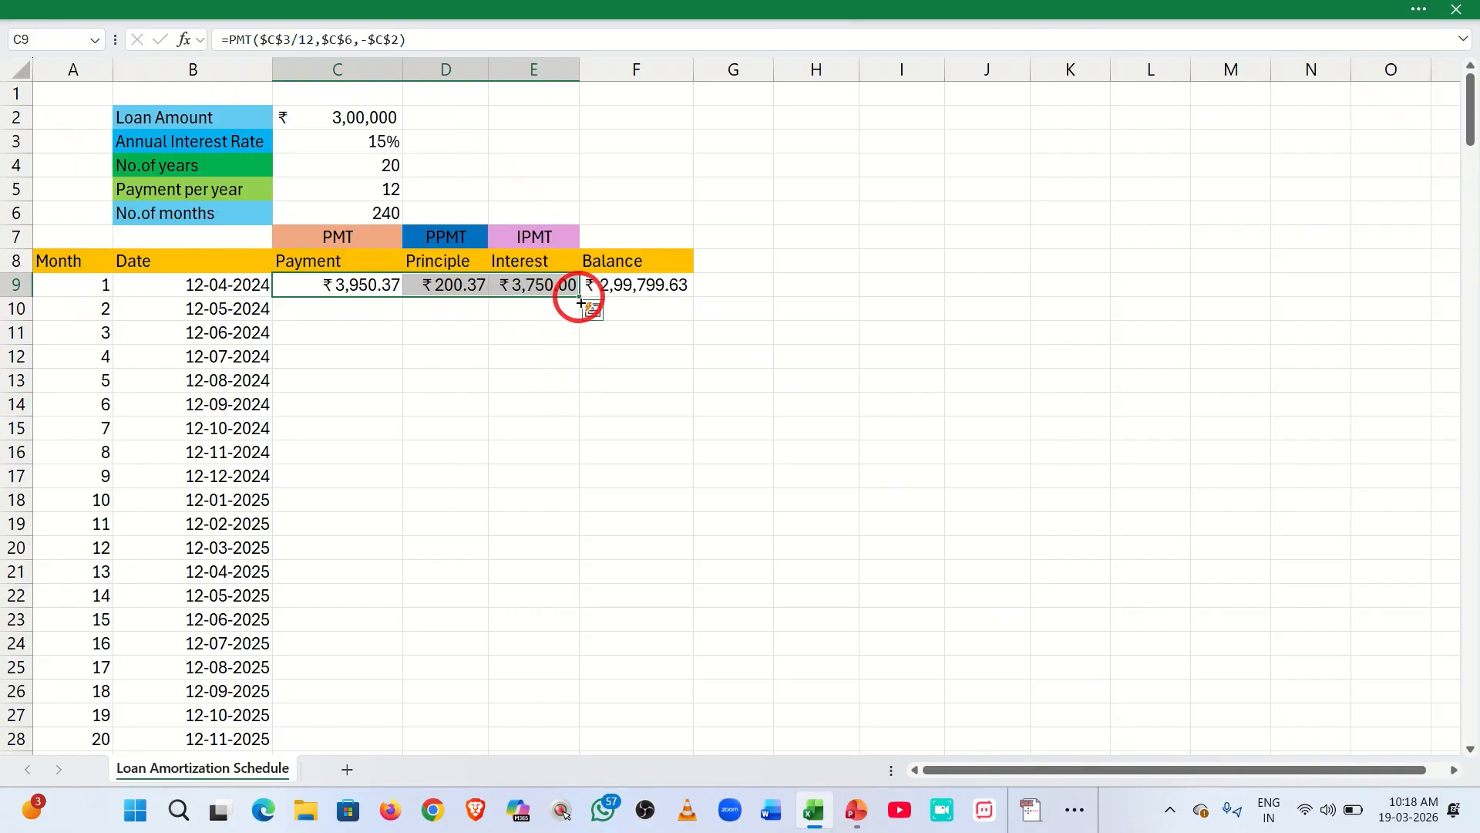
left_click_drag(581, 302, 578, 314)
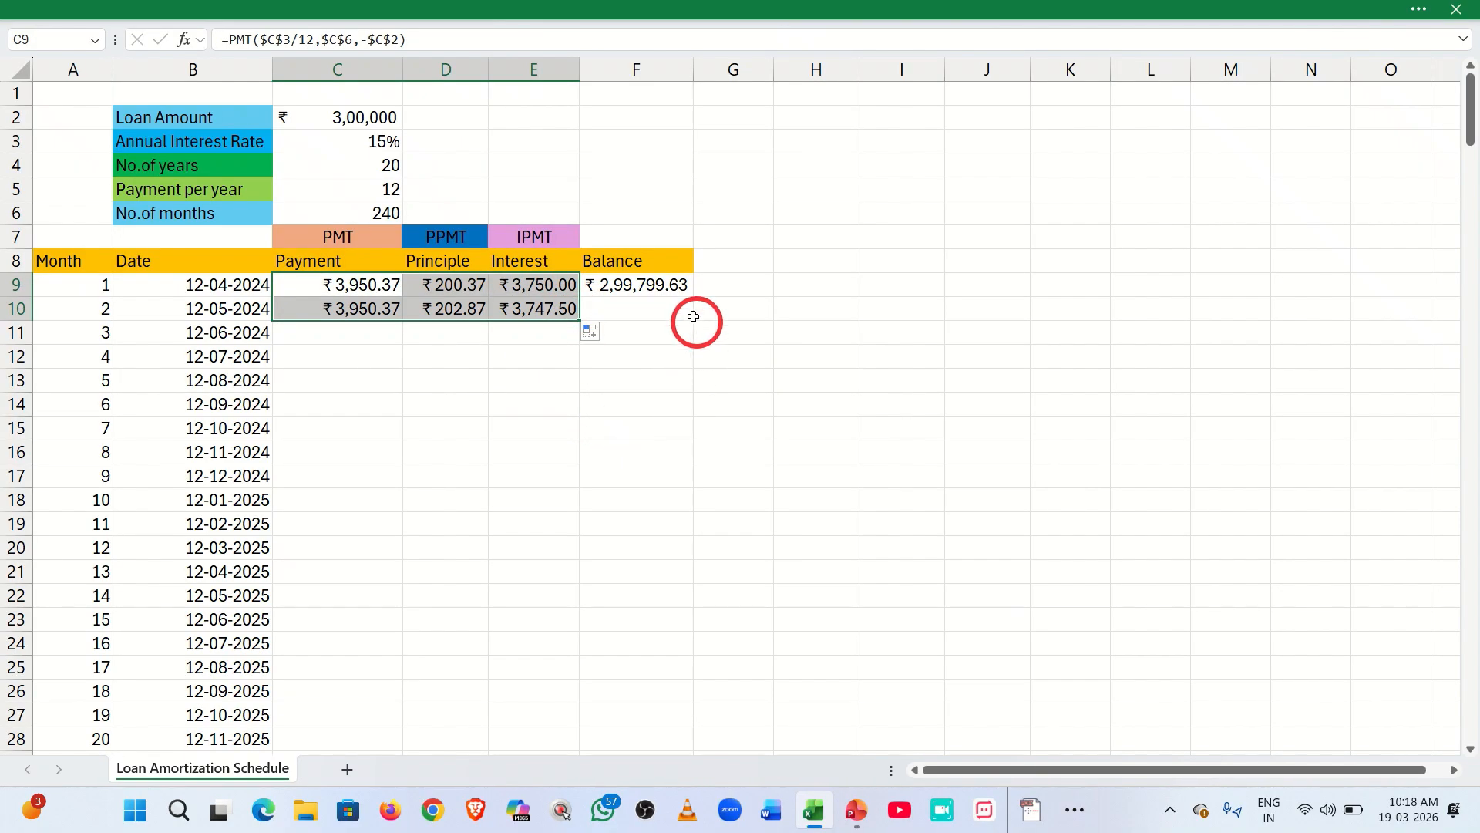
Enter the formula =F9-D10 in the month 2 Balance cell, F10.
left_click(659, 309)
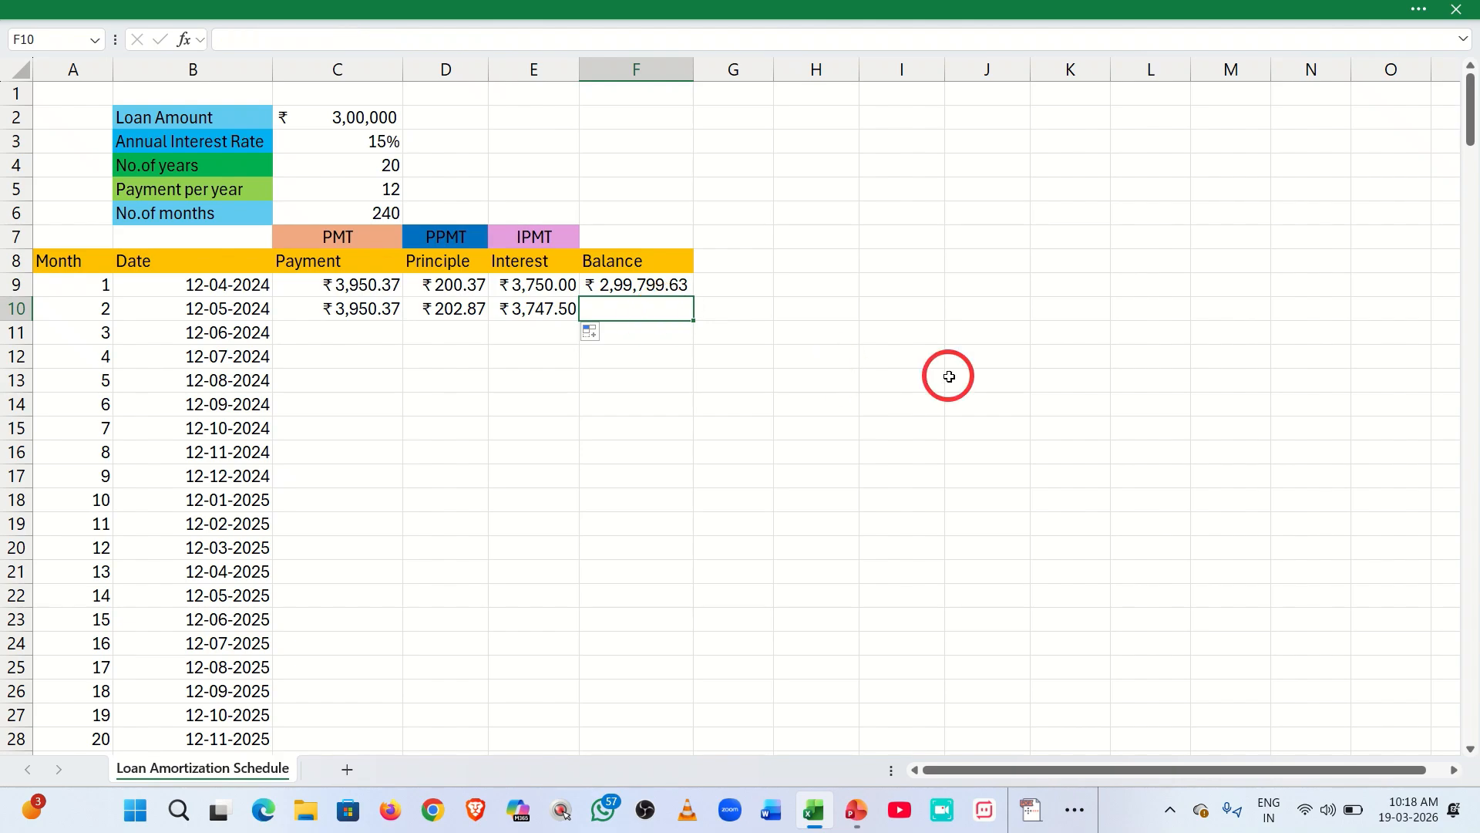
type("=")
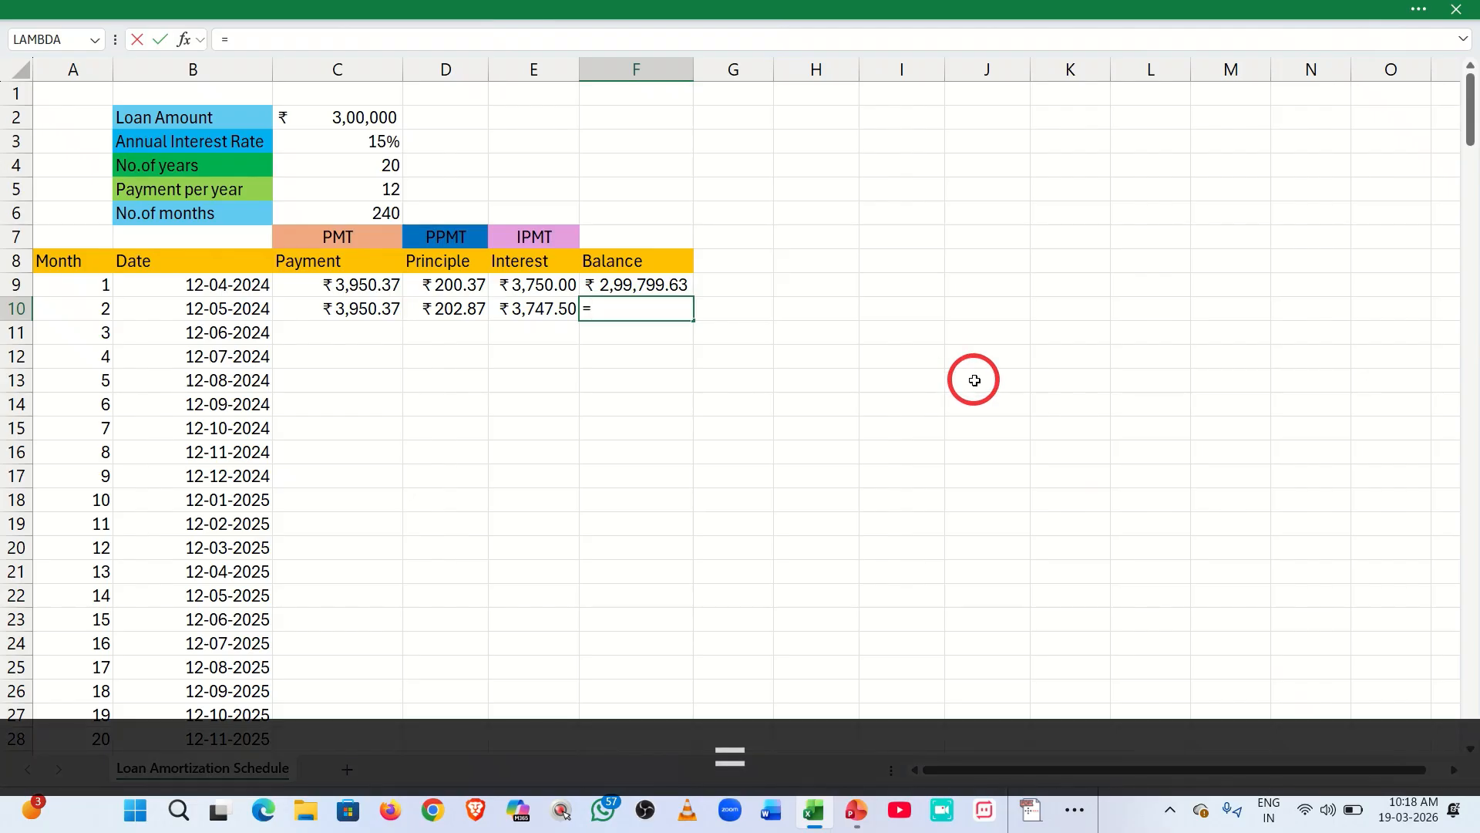
left_click(621, 283)
type("-")
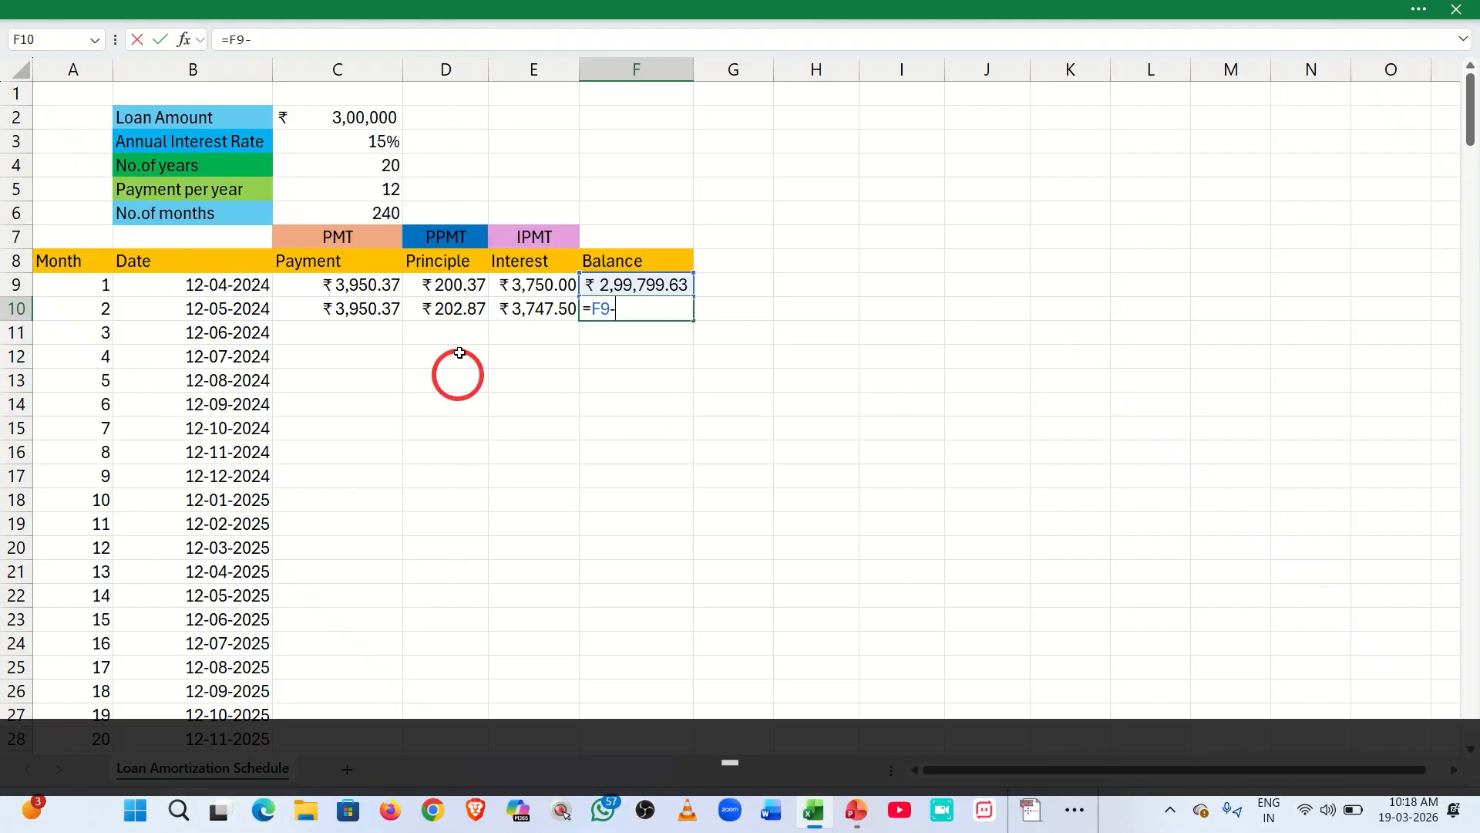
left_click(466, 309)
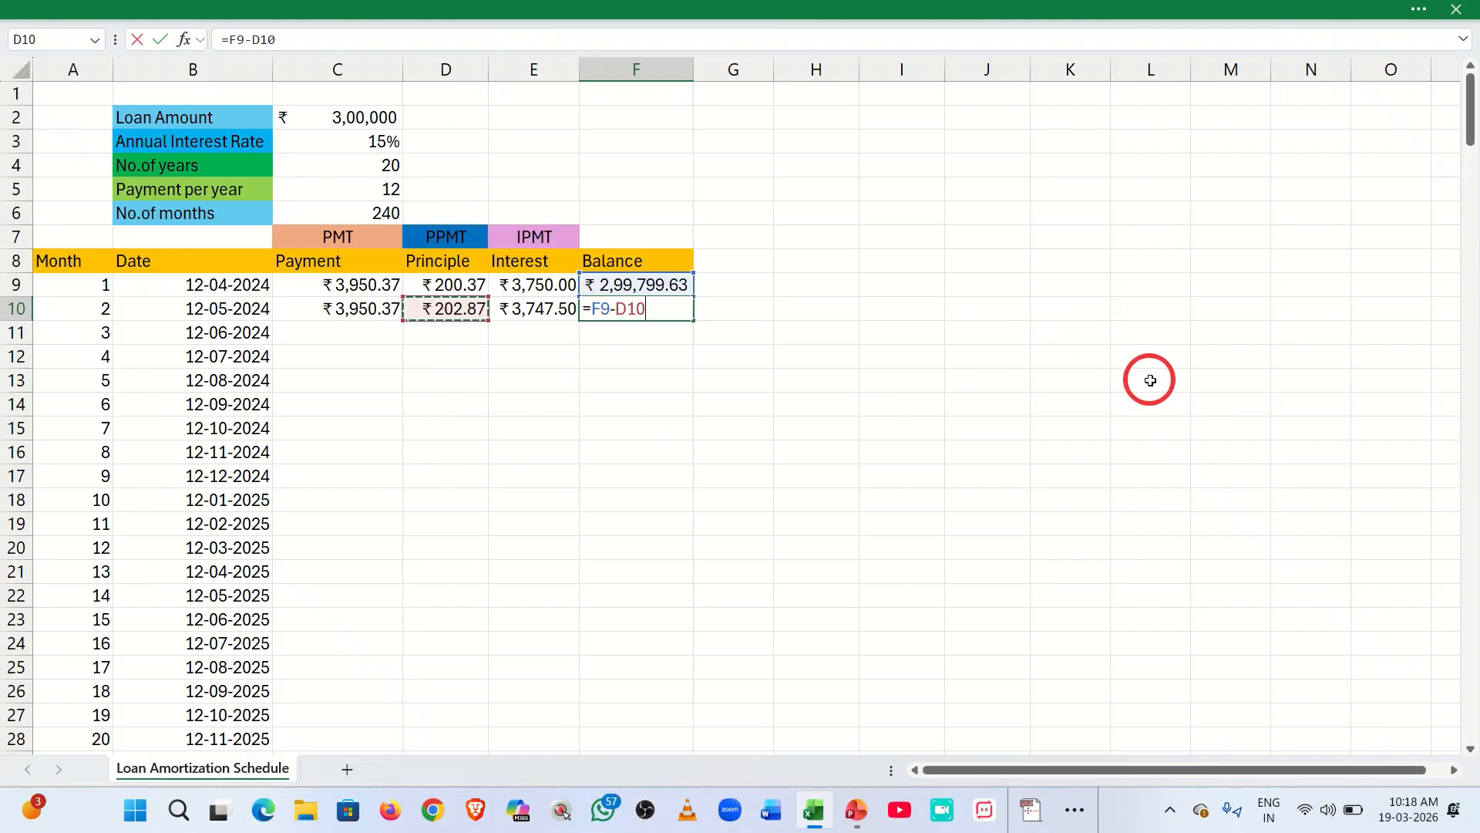
key("Return")
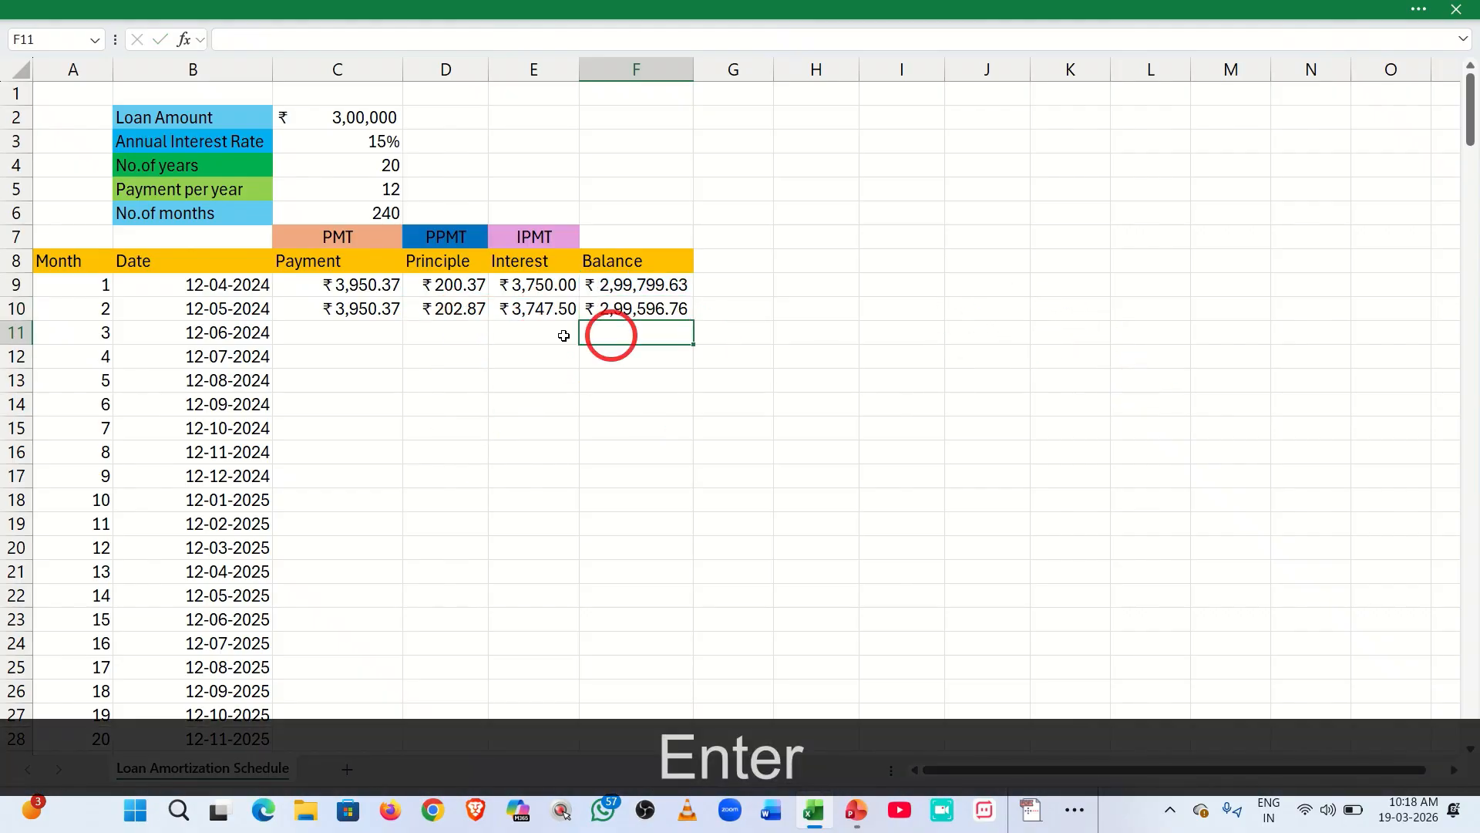
Fill the month 2 formulas in C10:F10 down through all remaining months of the schedule.
left_click(336, 312)
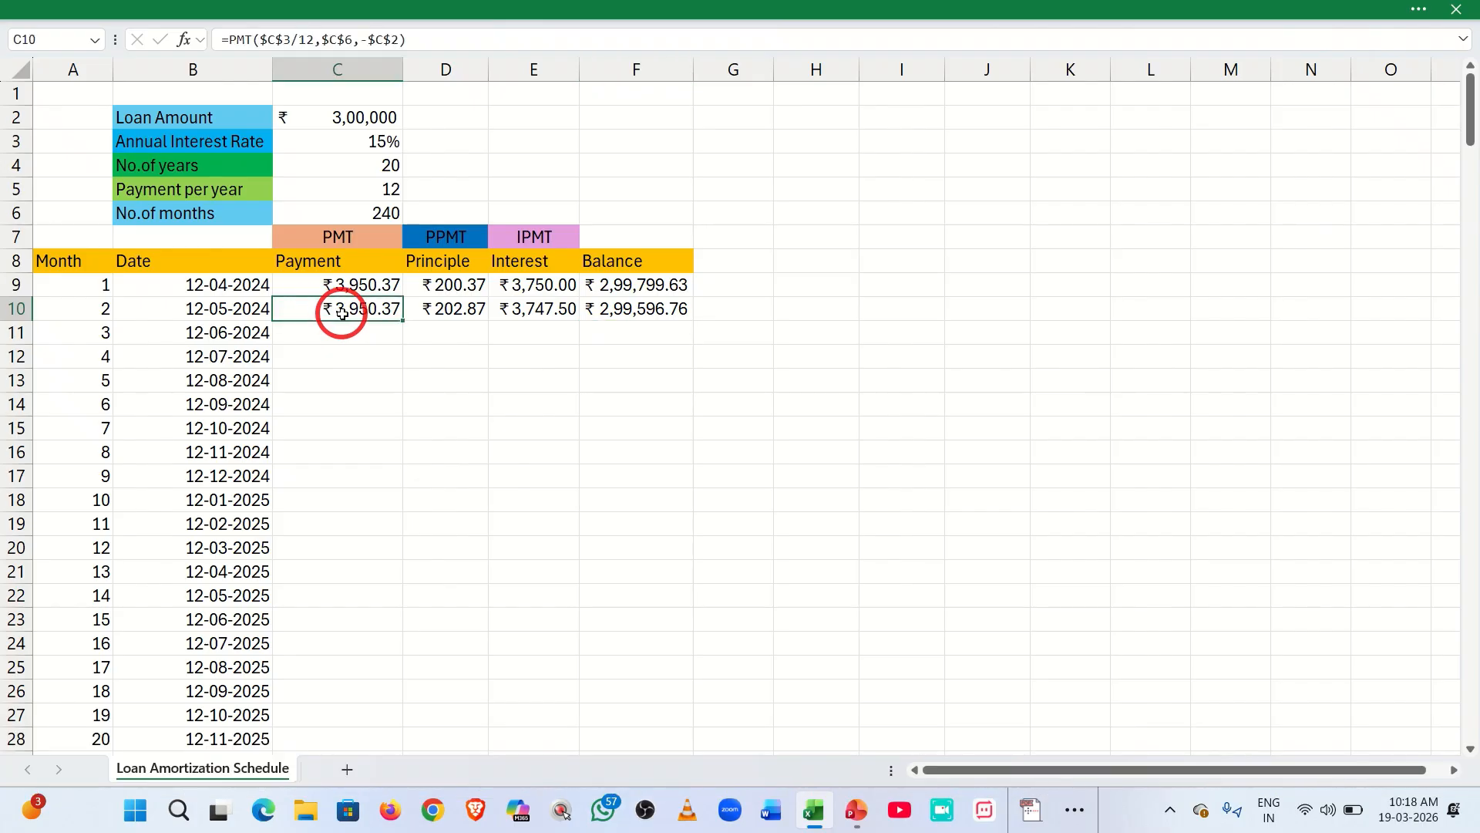
left_click(456, 311)
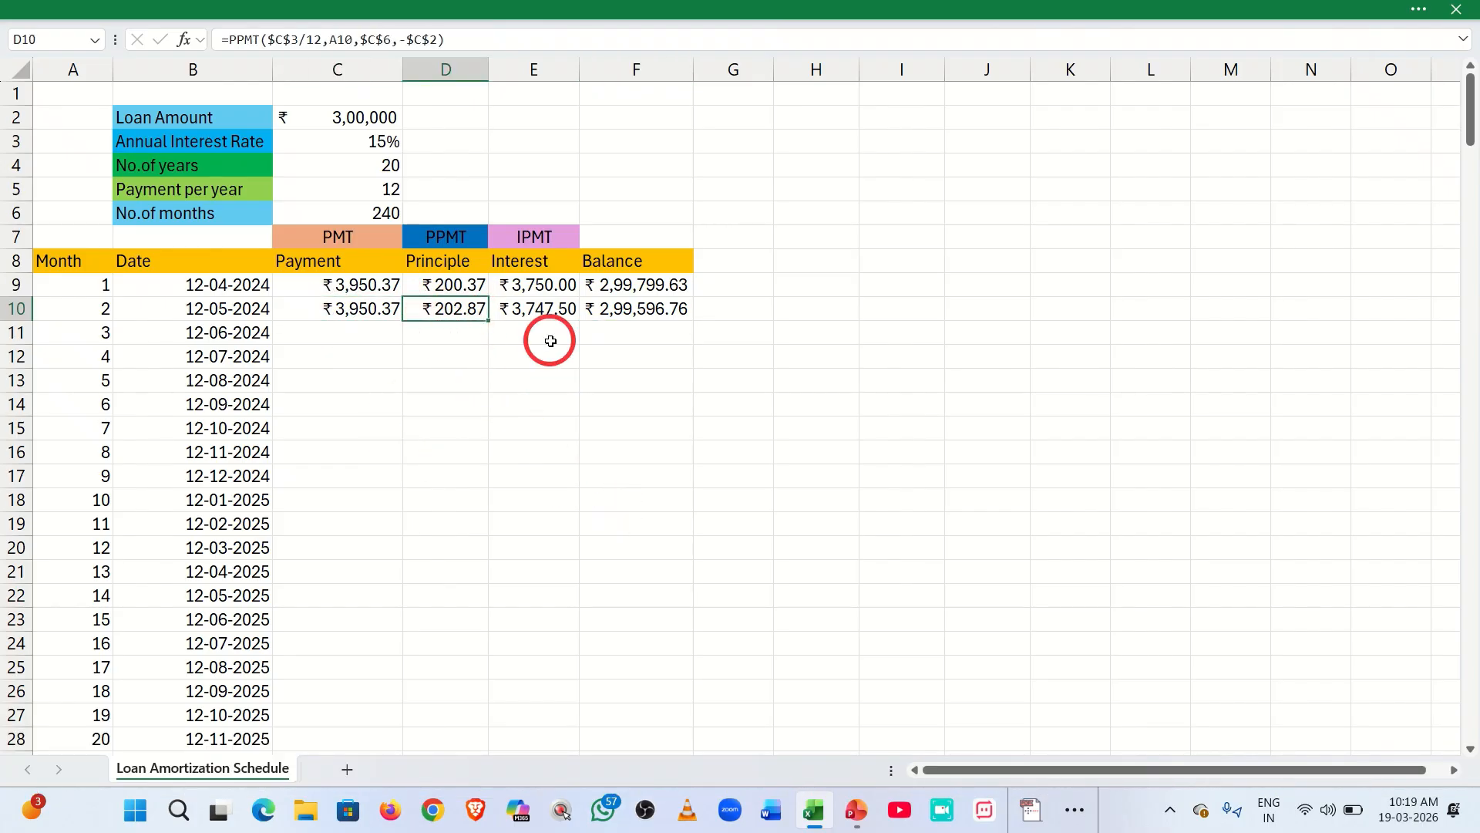
left_click(536, 313)
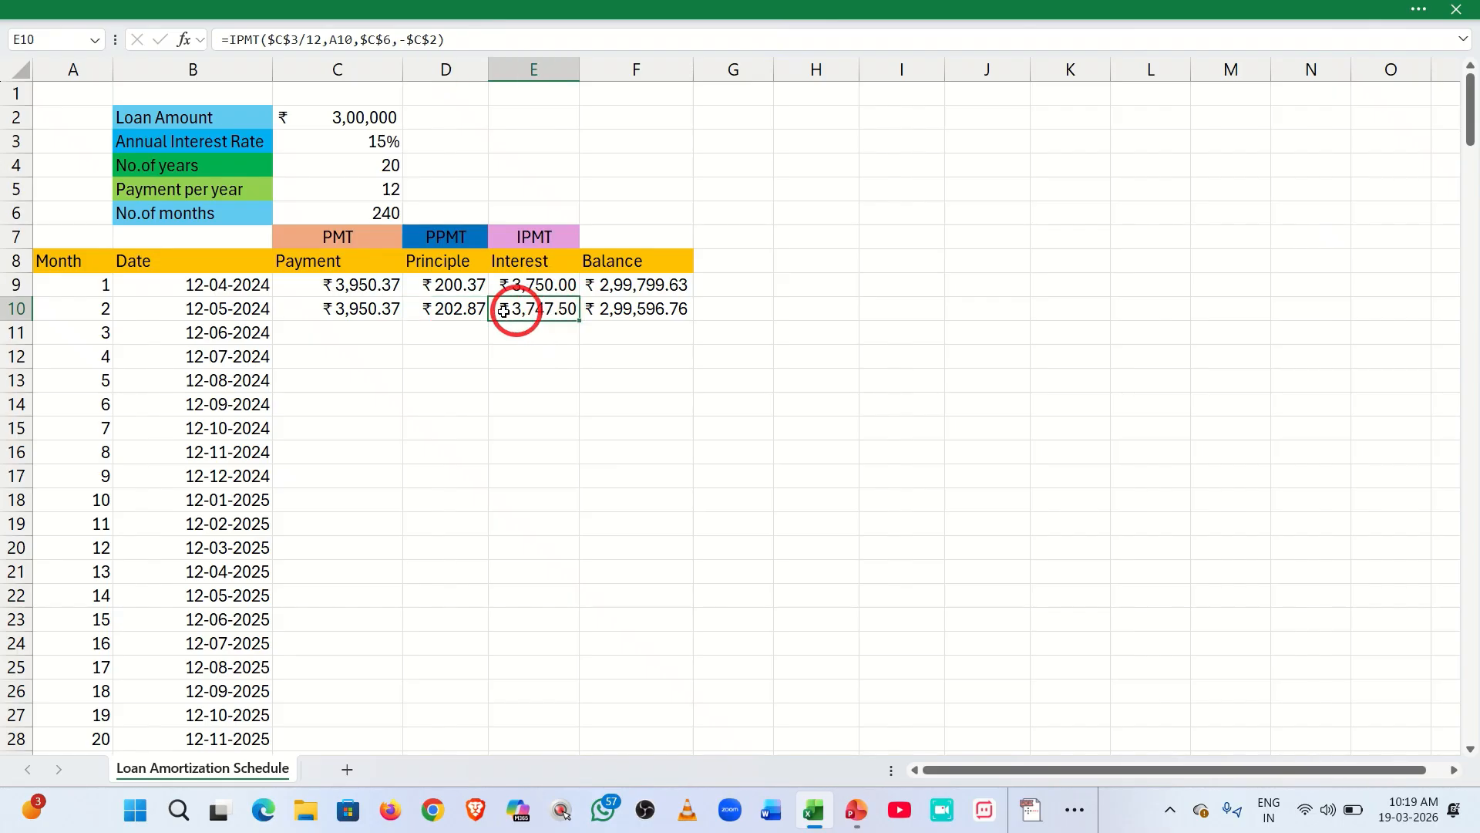
left_click(340, 311)
left_click_drag(367, 307, 640, 309)
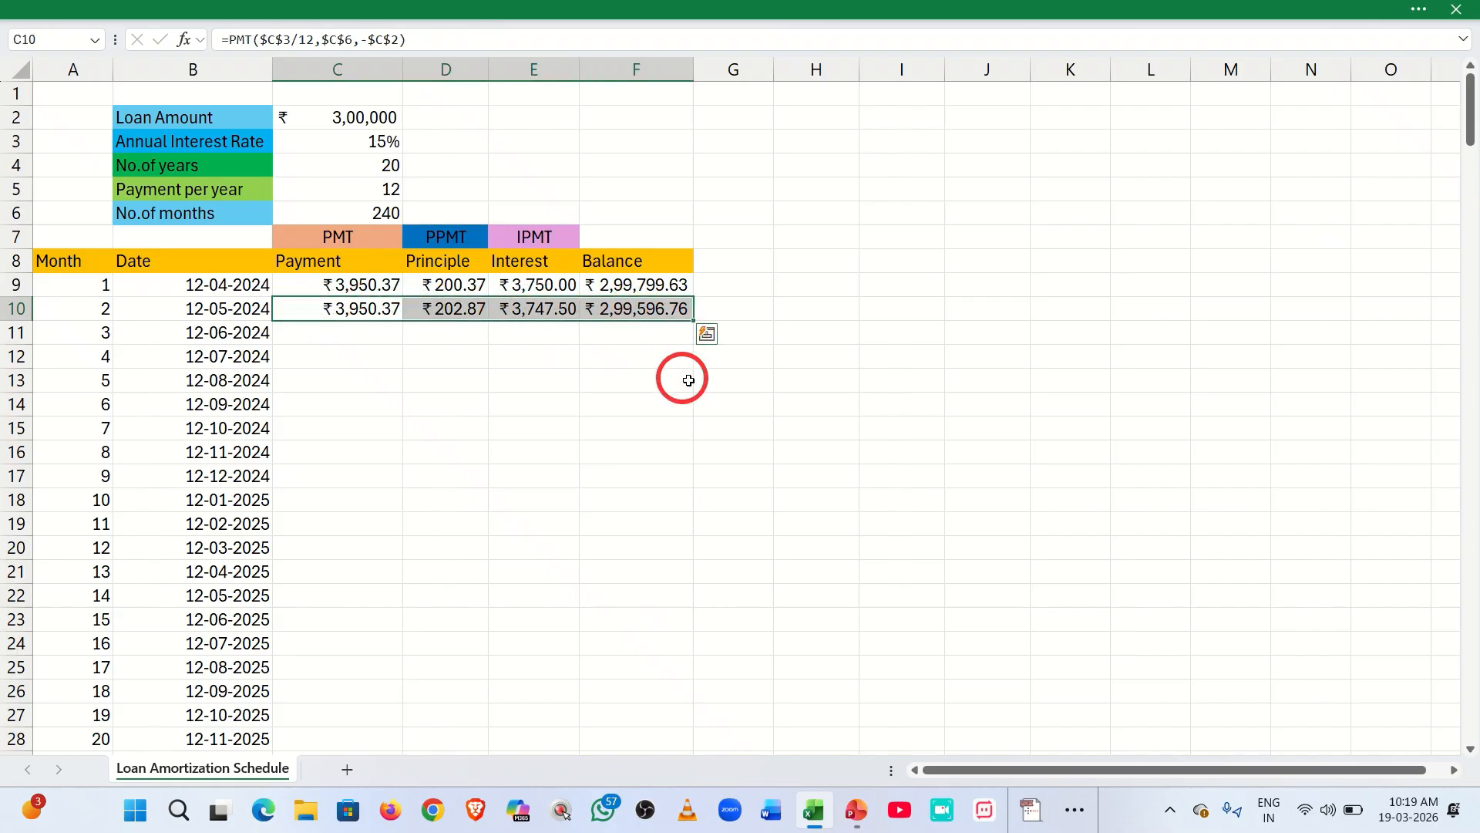
double_click(696, 322)
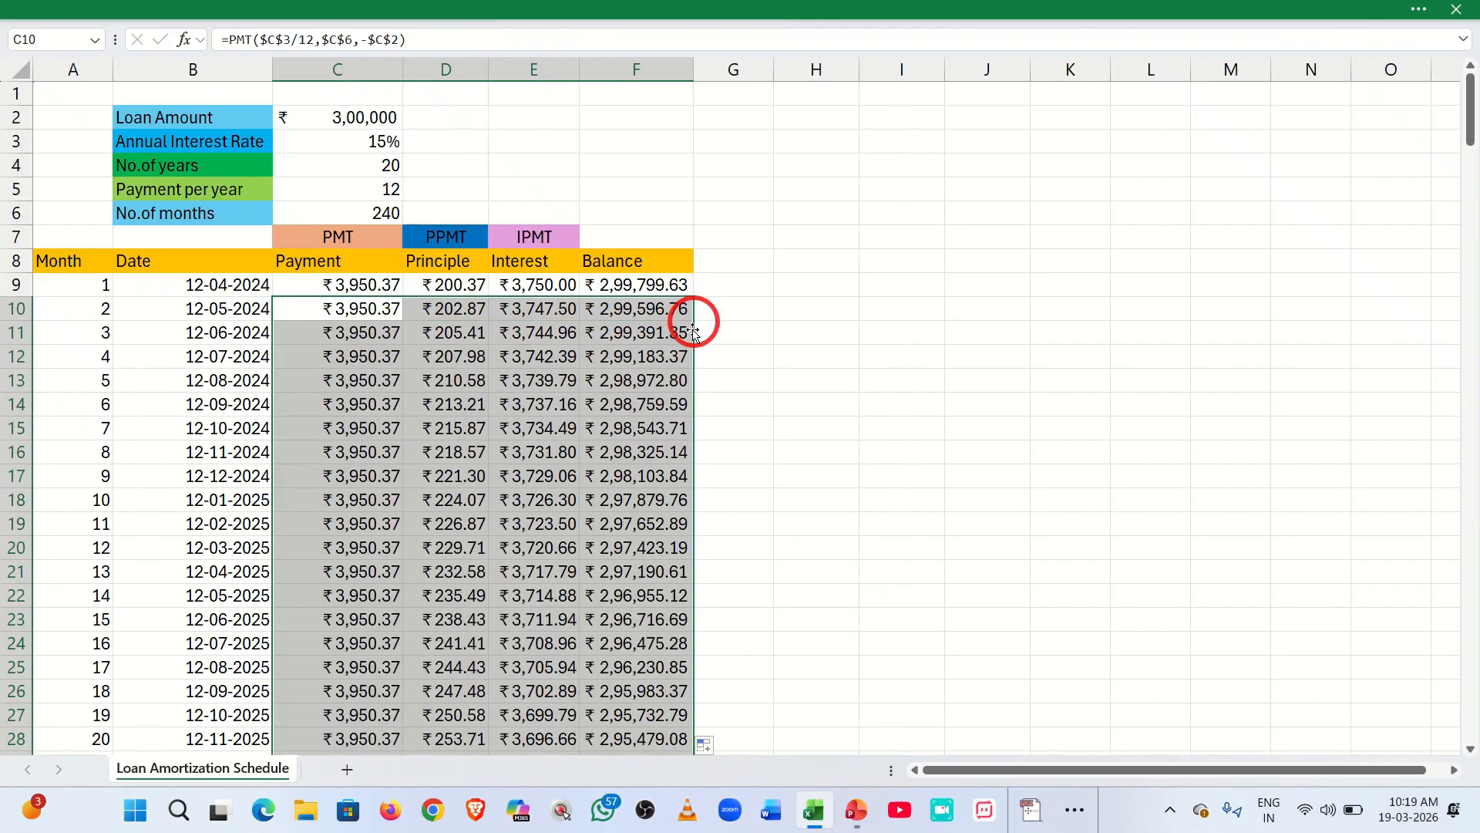
left_click_drag(1043, 466, 1034, 444)
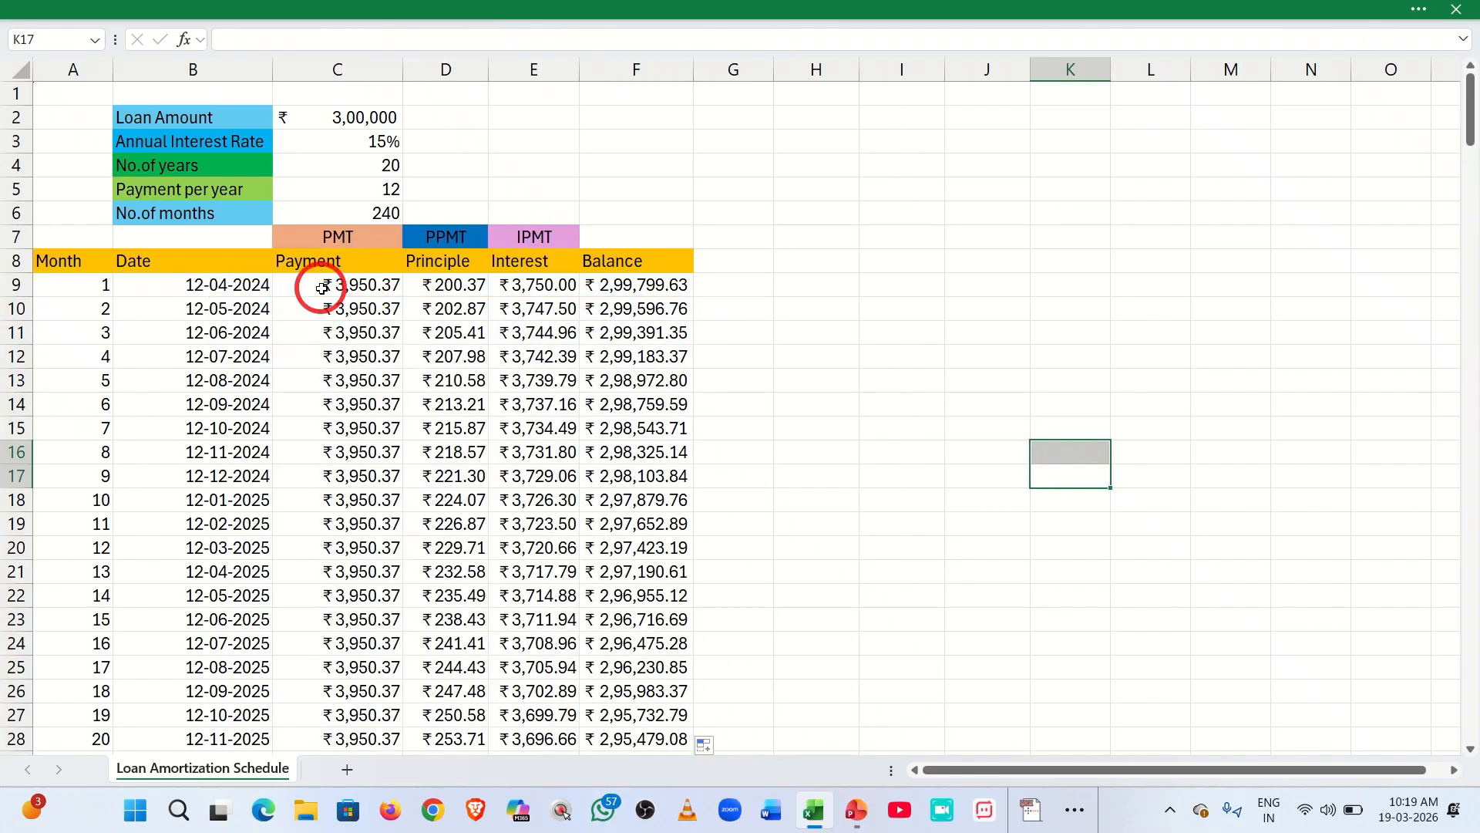
Examine the month 240 row at the end of the schedule, including its Balance cell F248, and return to the sheet's first rows.
left_click(190, 285)
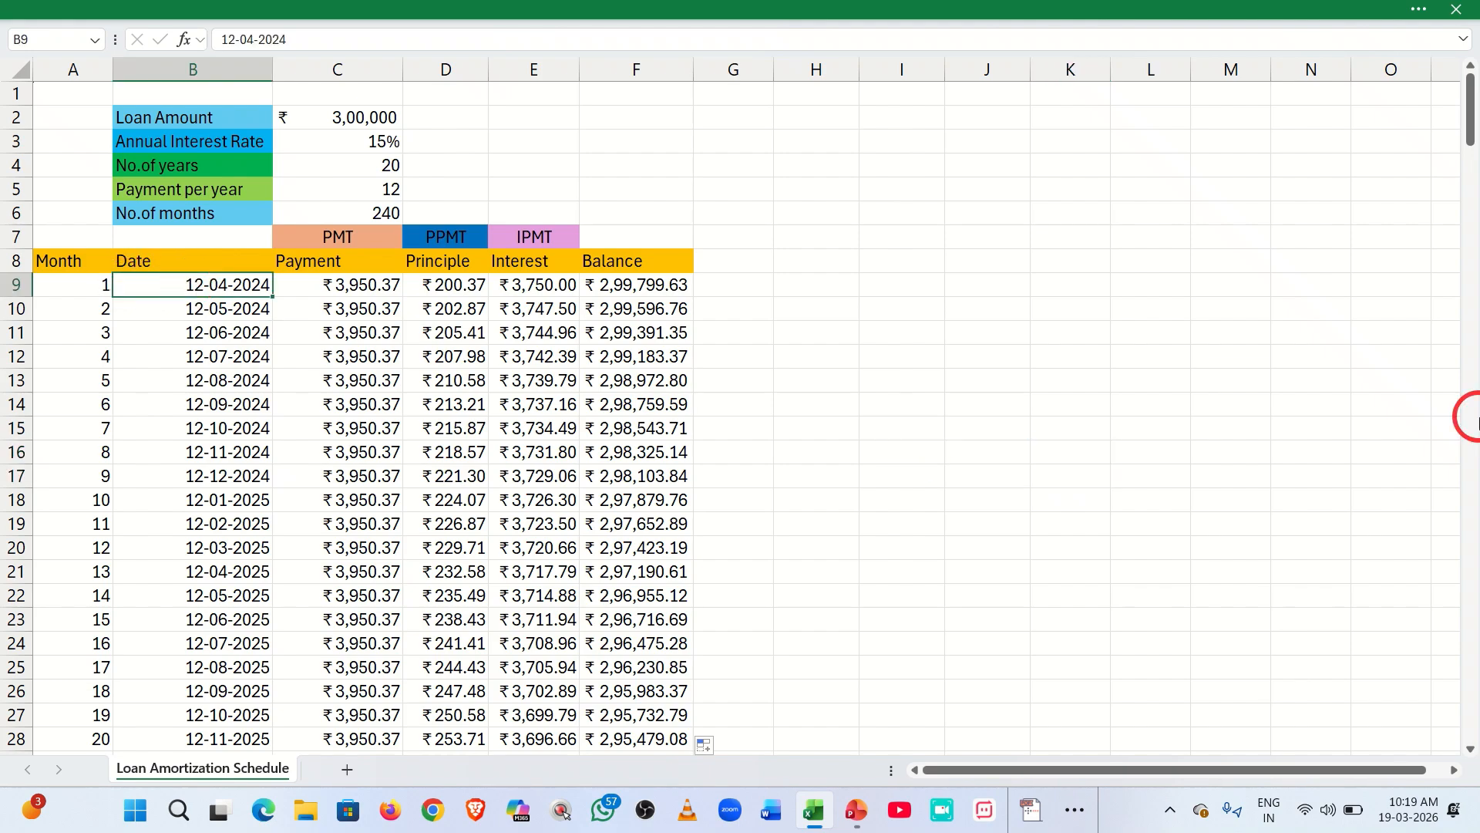
key("ctrl+Down")
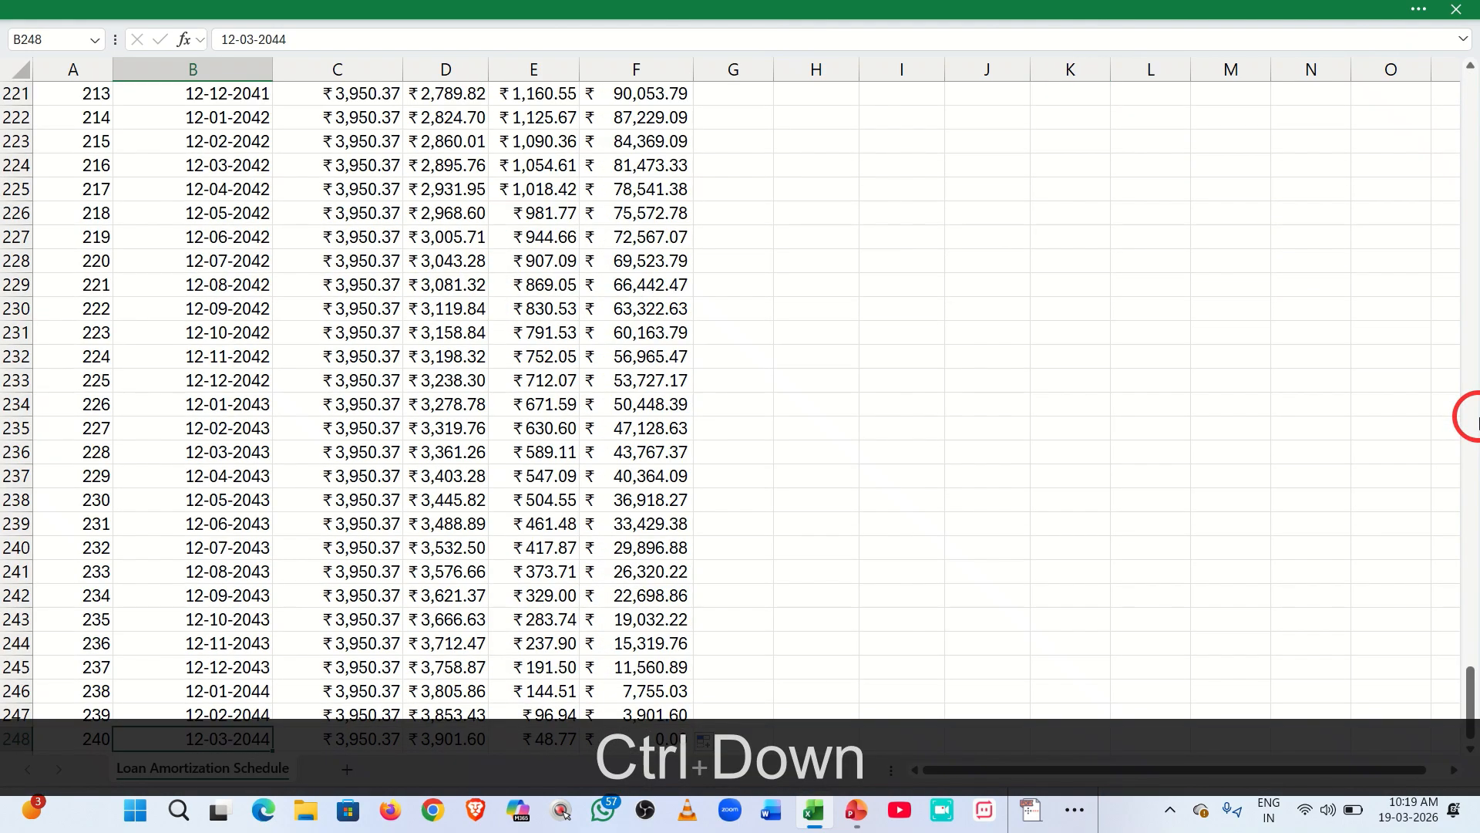
scroll(1100, 419, "down", 2)
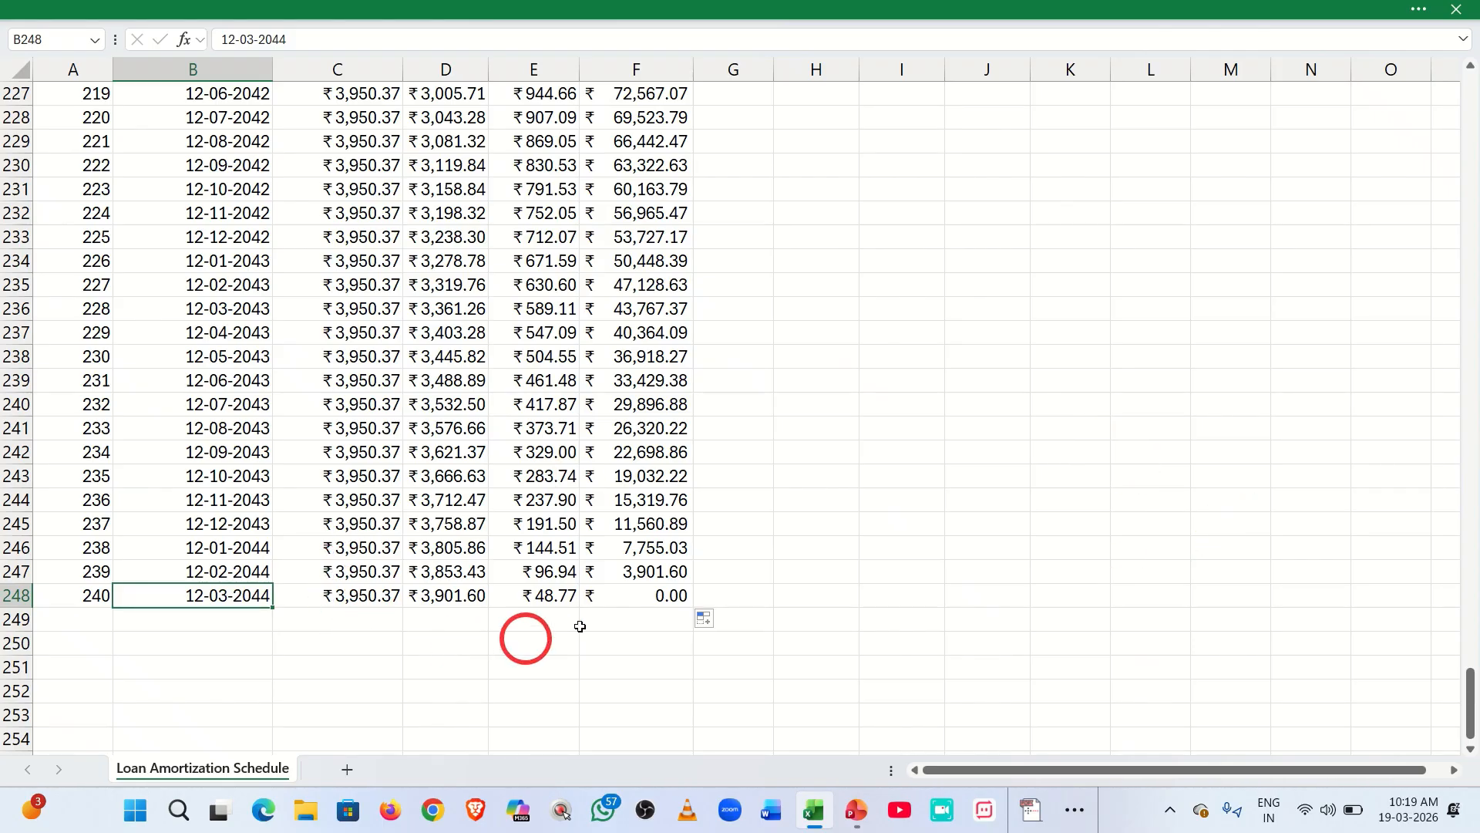
left_click(645, 597)
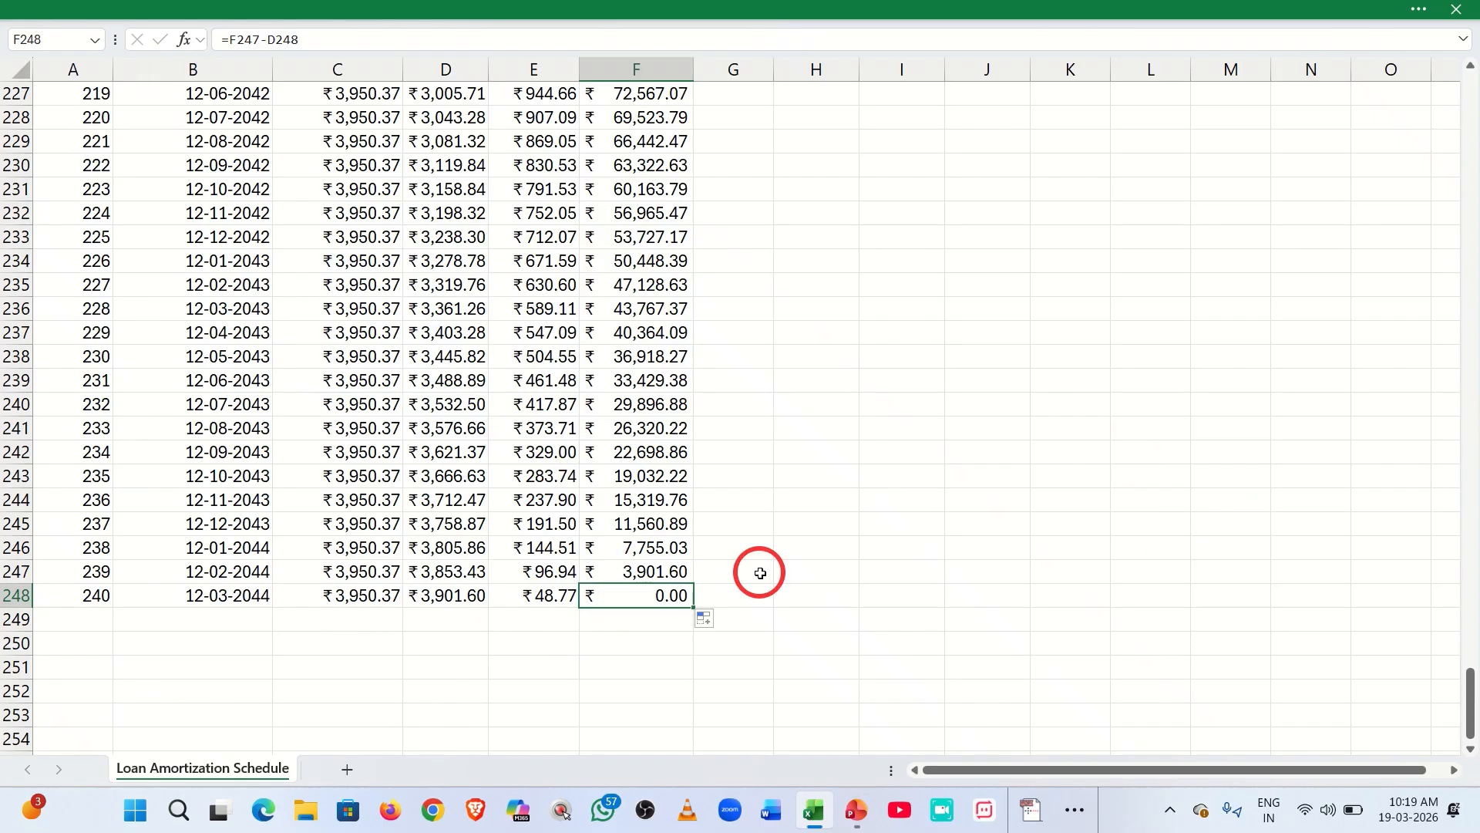
key("ctrl+Up")
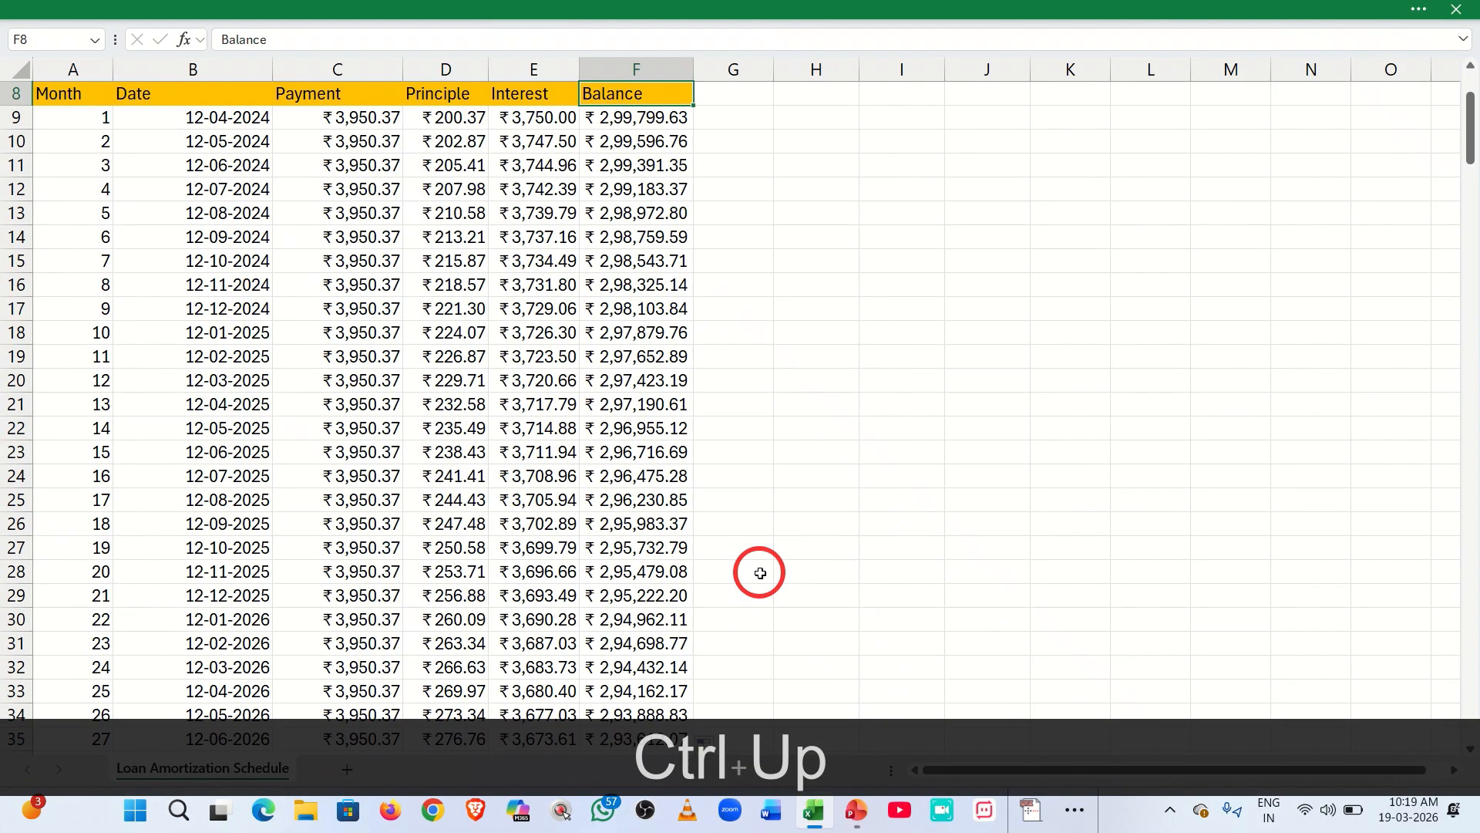
scroll(760, 573, "up", 3)
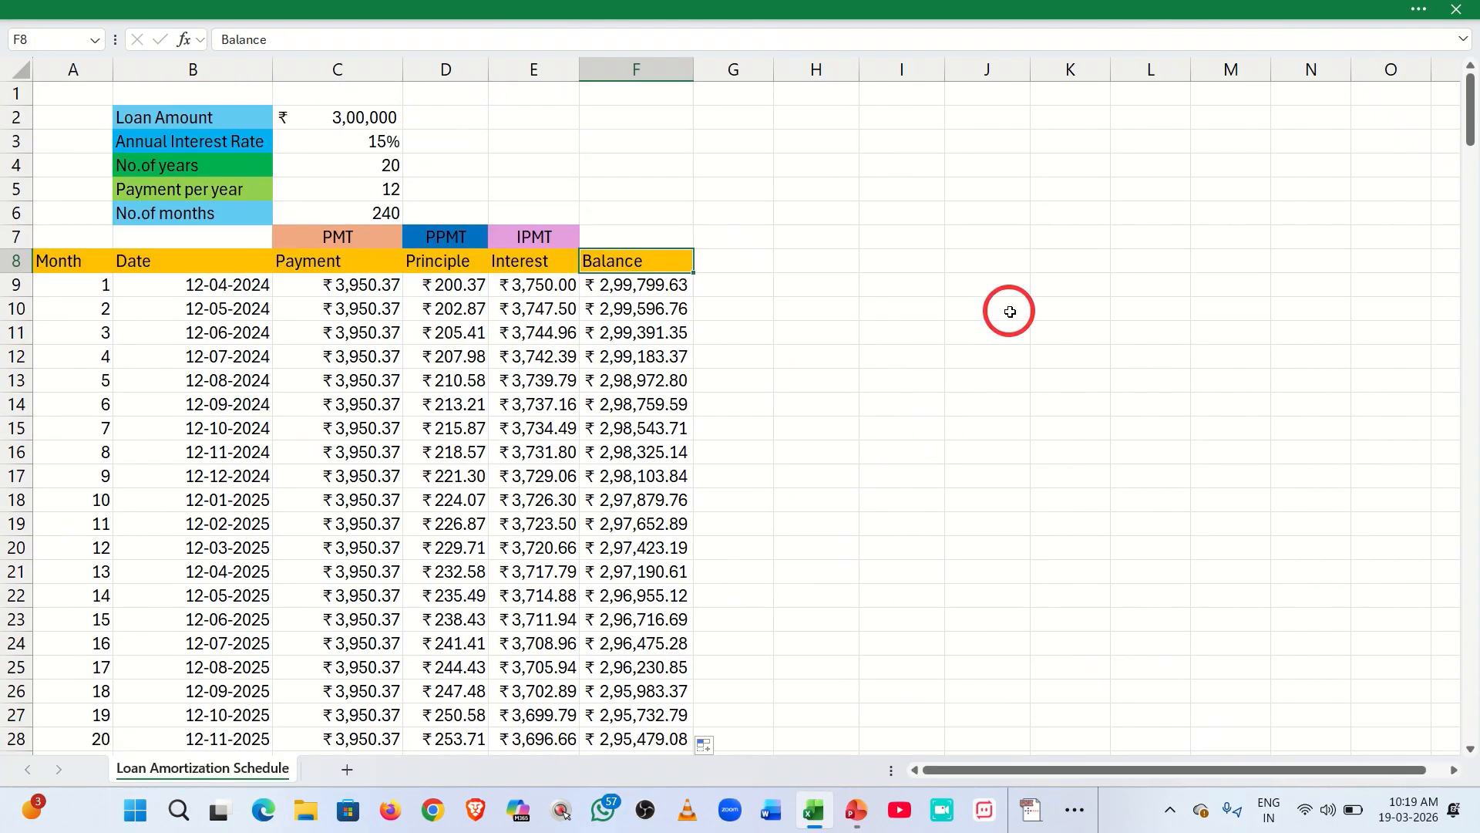
left_click(434, 325)
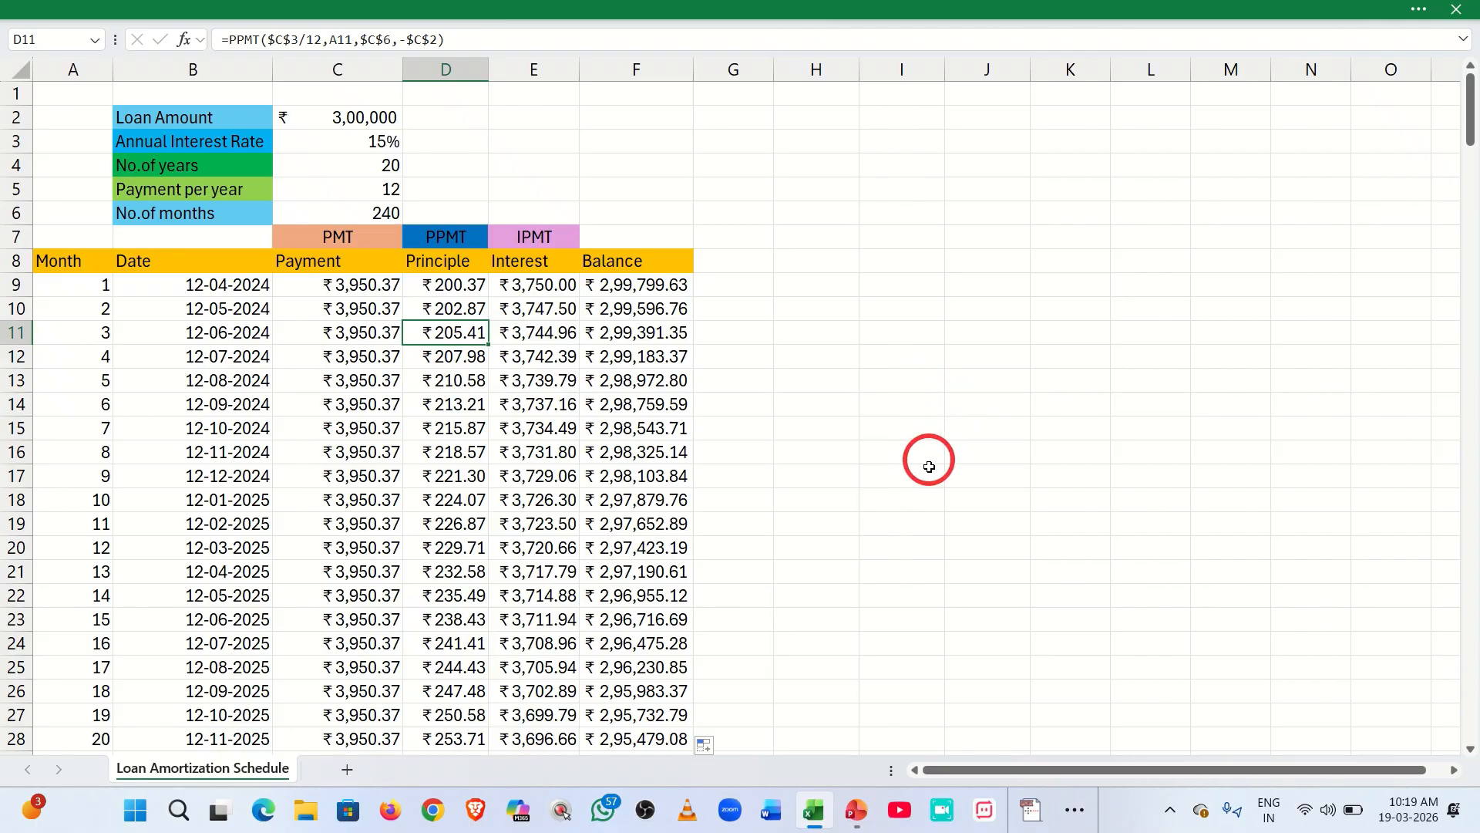
mouse_move(846, 6)
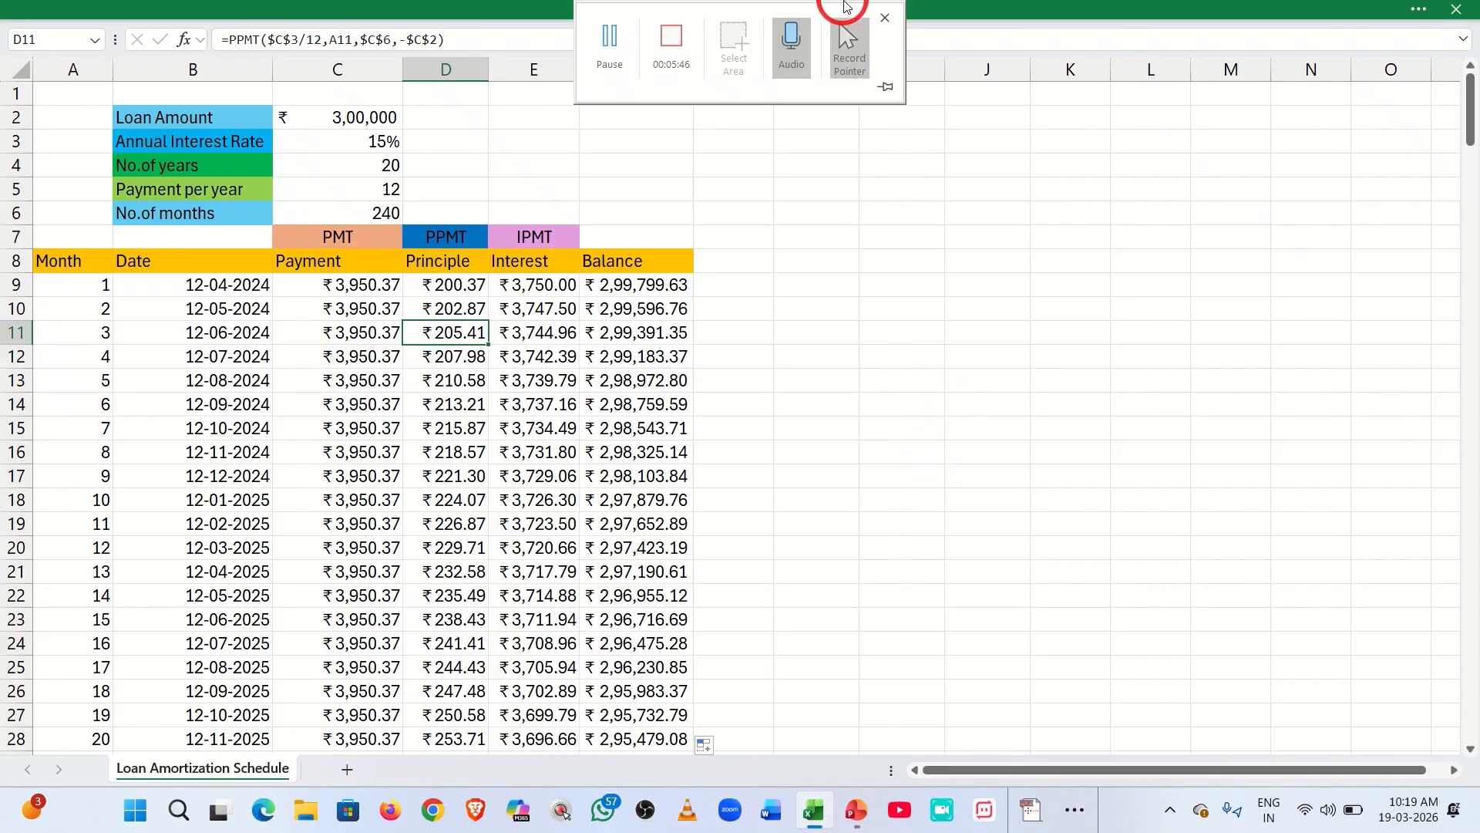